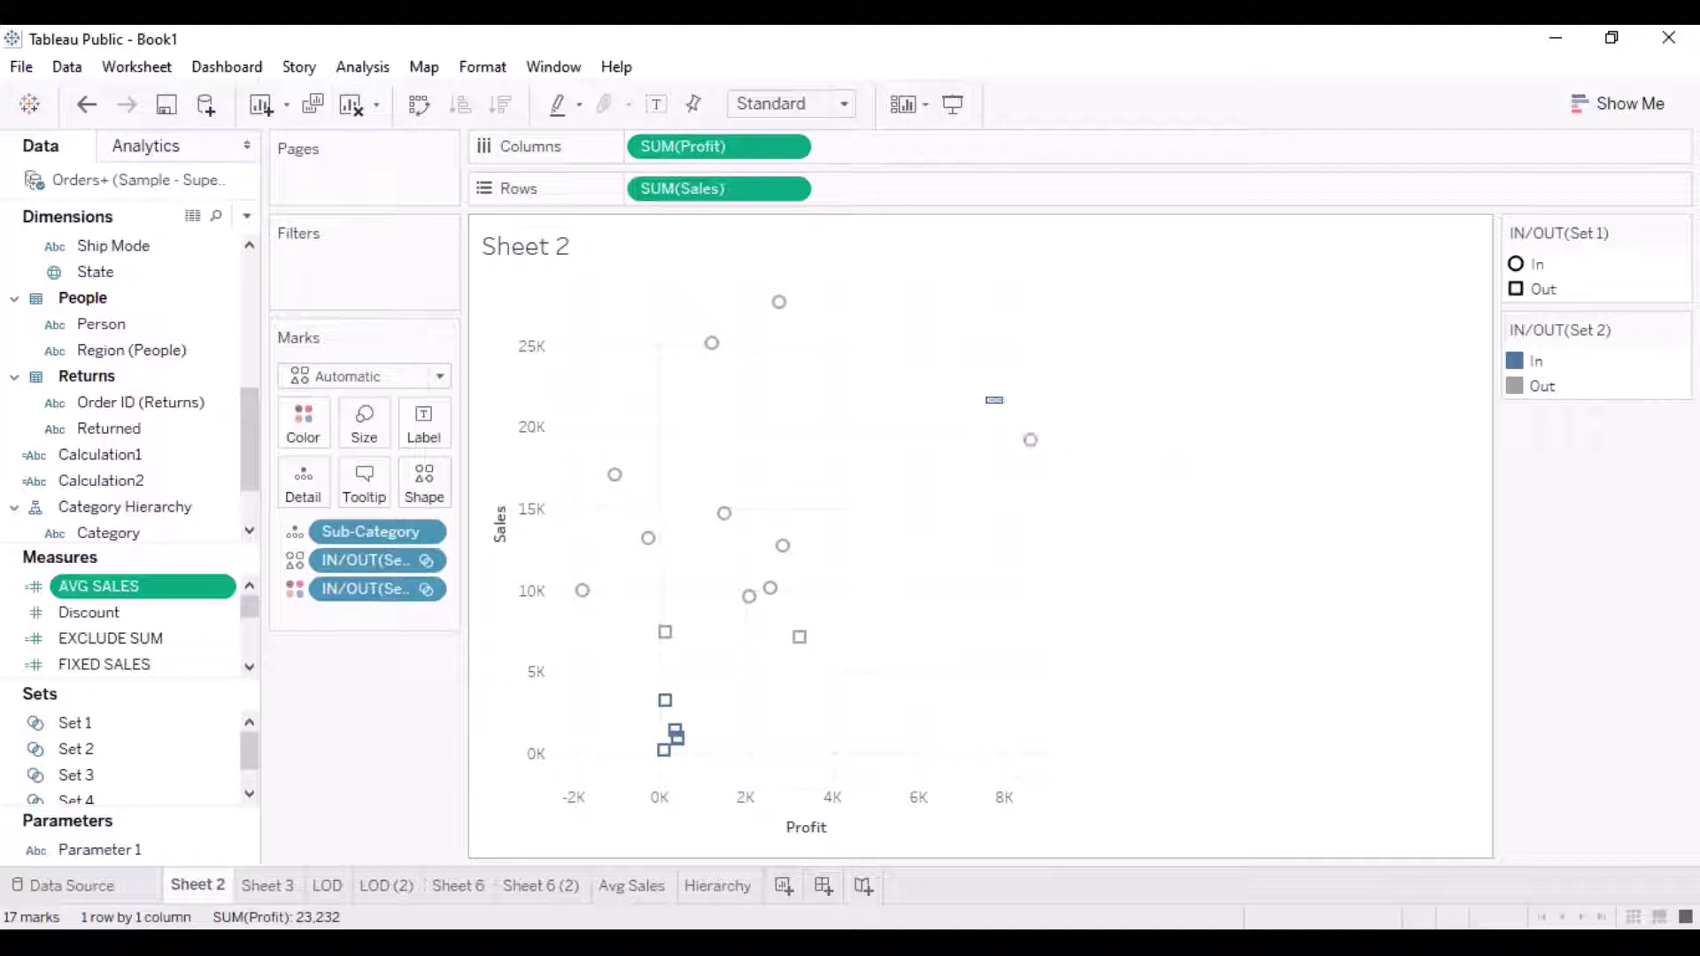
Add a new worksheet and place the Profit measure on Columns
{"action": "mouse_move", "coordinate": [1067, 450]}
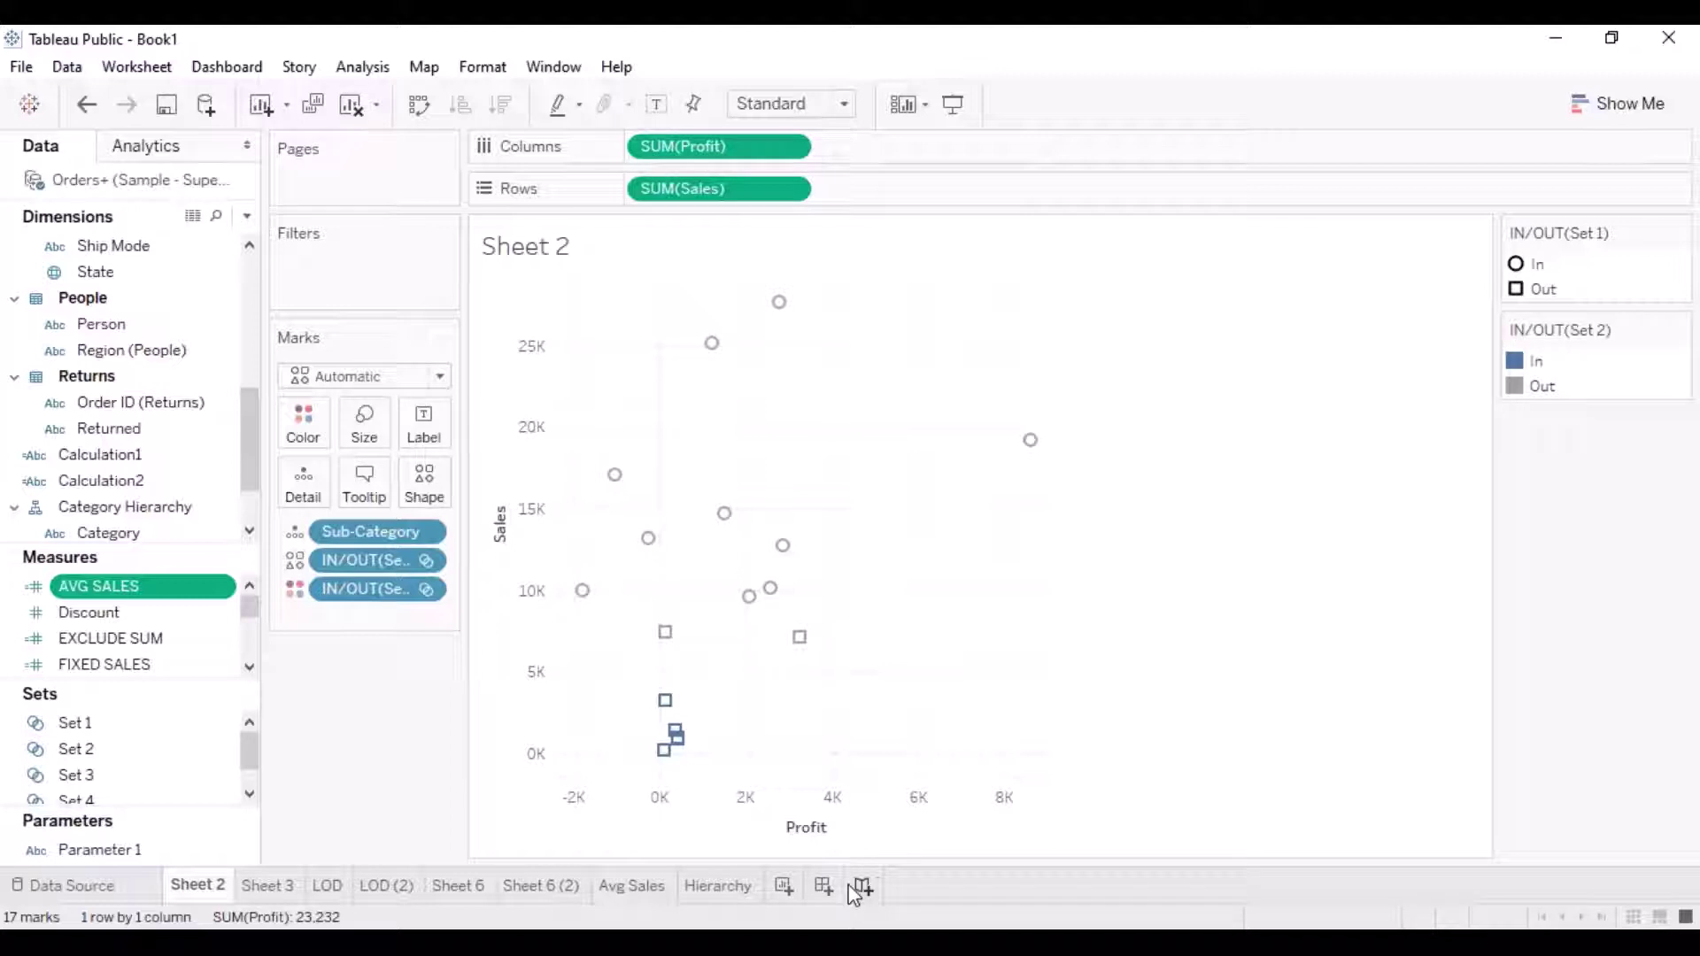
{"action": "left_click", "coordinate": [781, 887]}
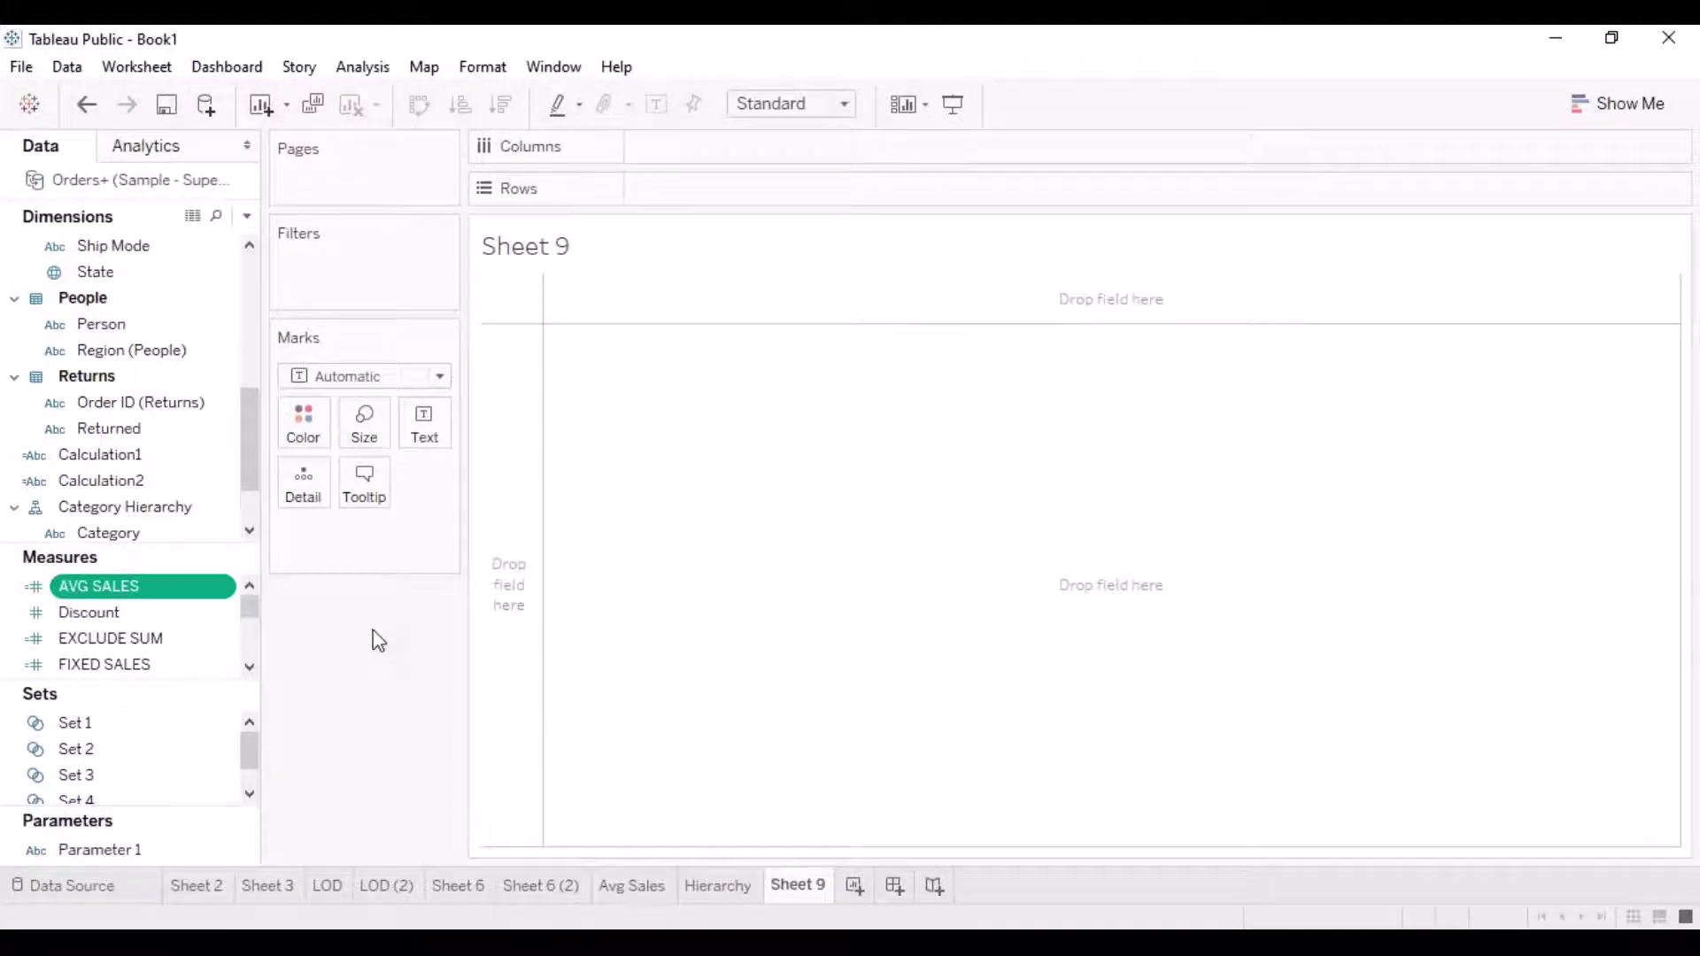
{"action": "left_click_drag", "start_coordinate": [251, 454], "coordinate": [246, 363]}
{"action": "left_click", "coordinate": [250, 667]}
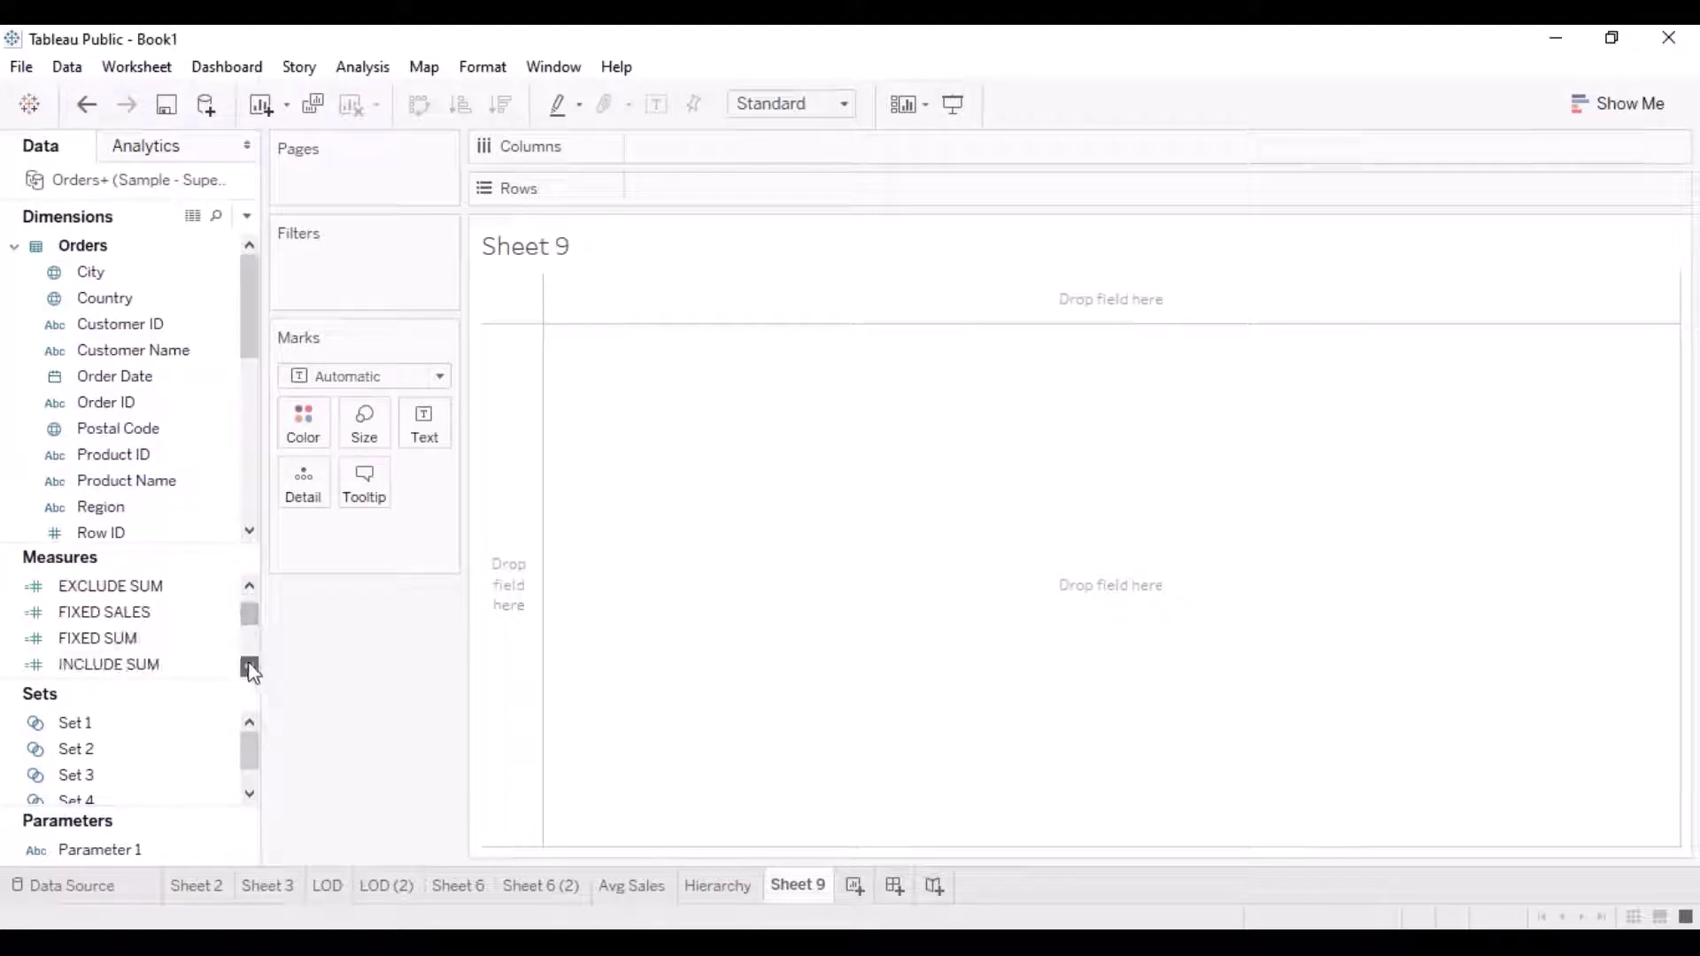
{"action": "left_click", "coordinate": [250, 667]}
{"action": "left_click", "coordinate": [251, 667]}
{"action": "left_click", "coordinate": [251, 667]}
{"action": "left_click", "coordinate": [125, 618]}
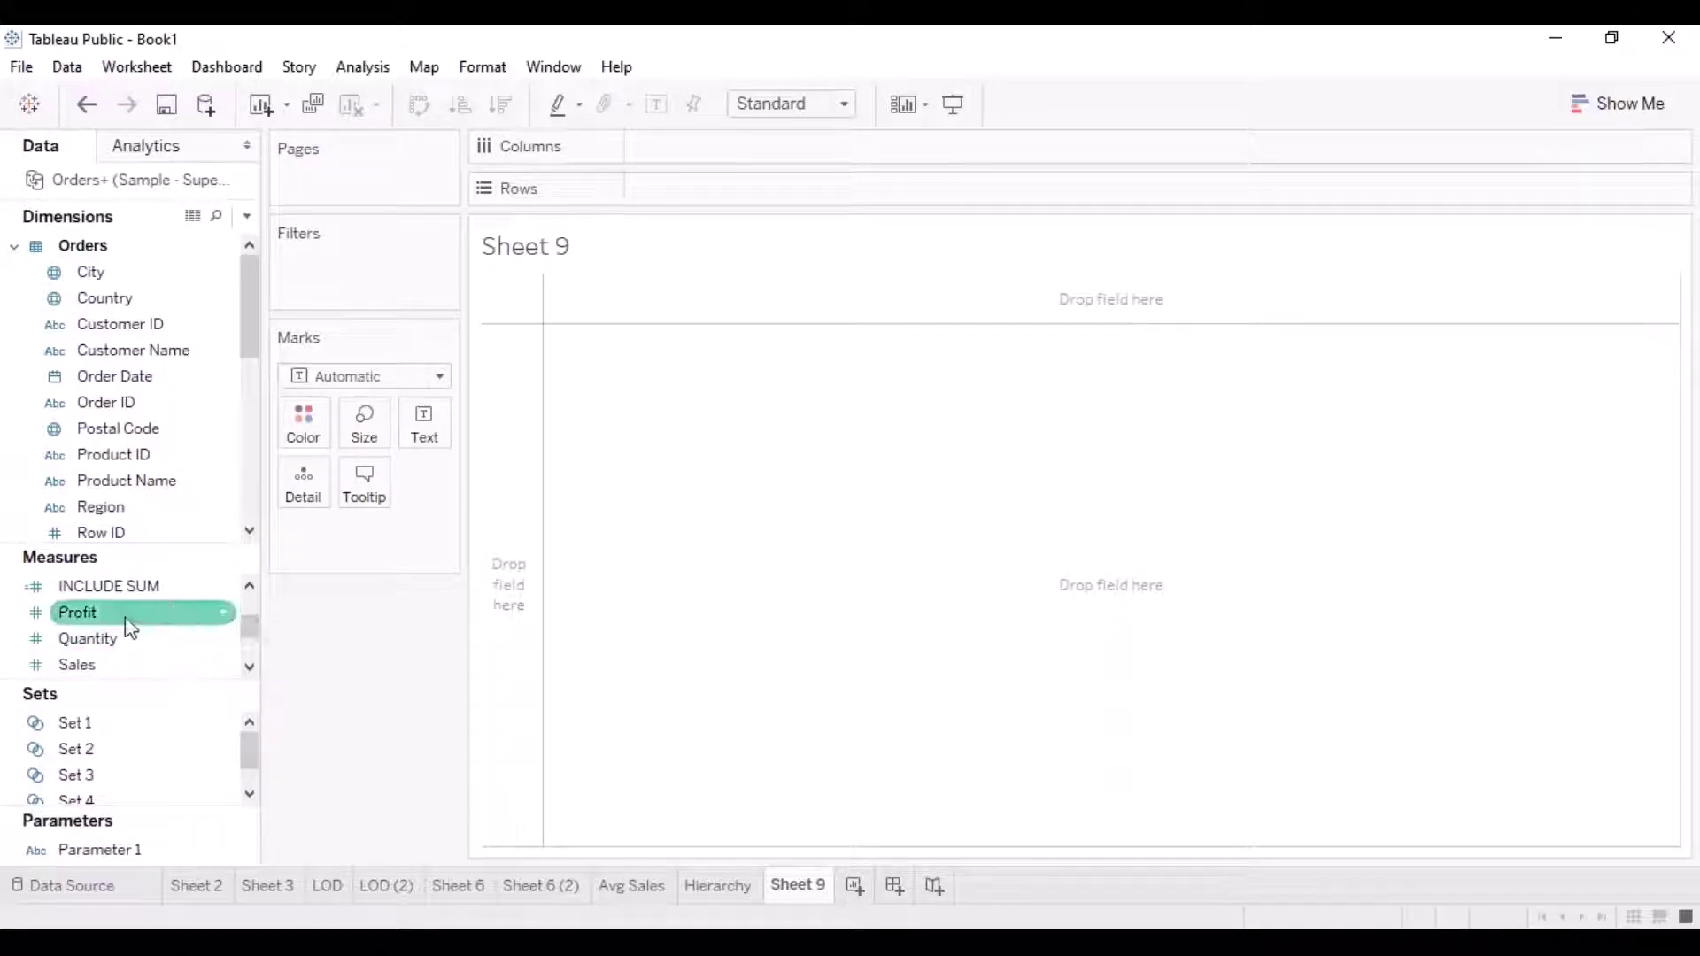
{"action": "left_click_drag", "start_coordinate": [131, 625], "coordinate": [706, 168]}
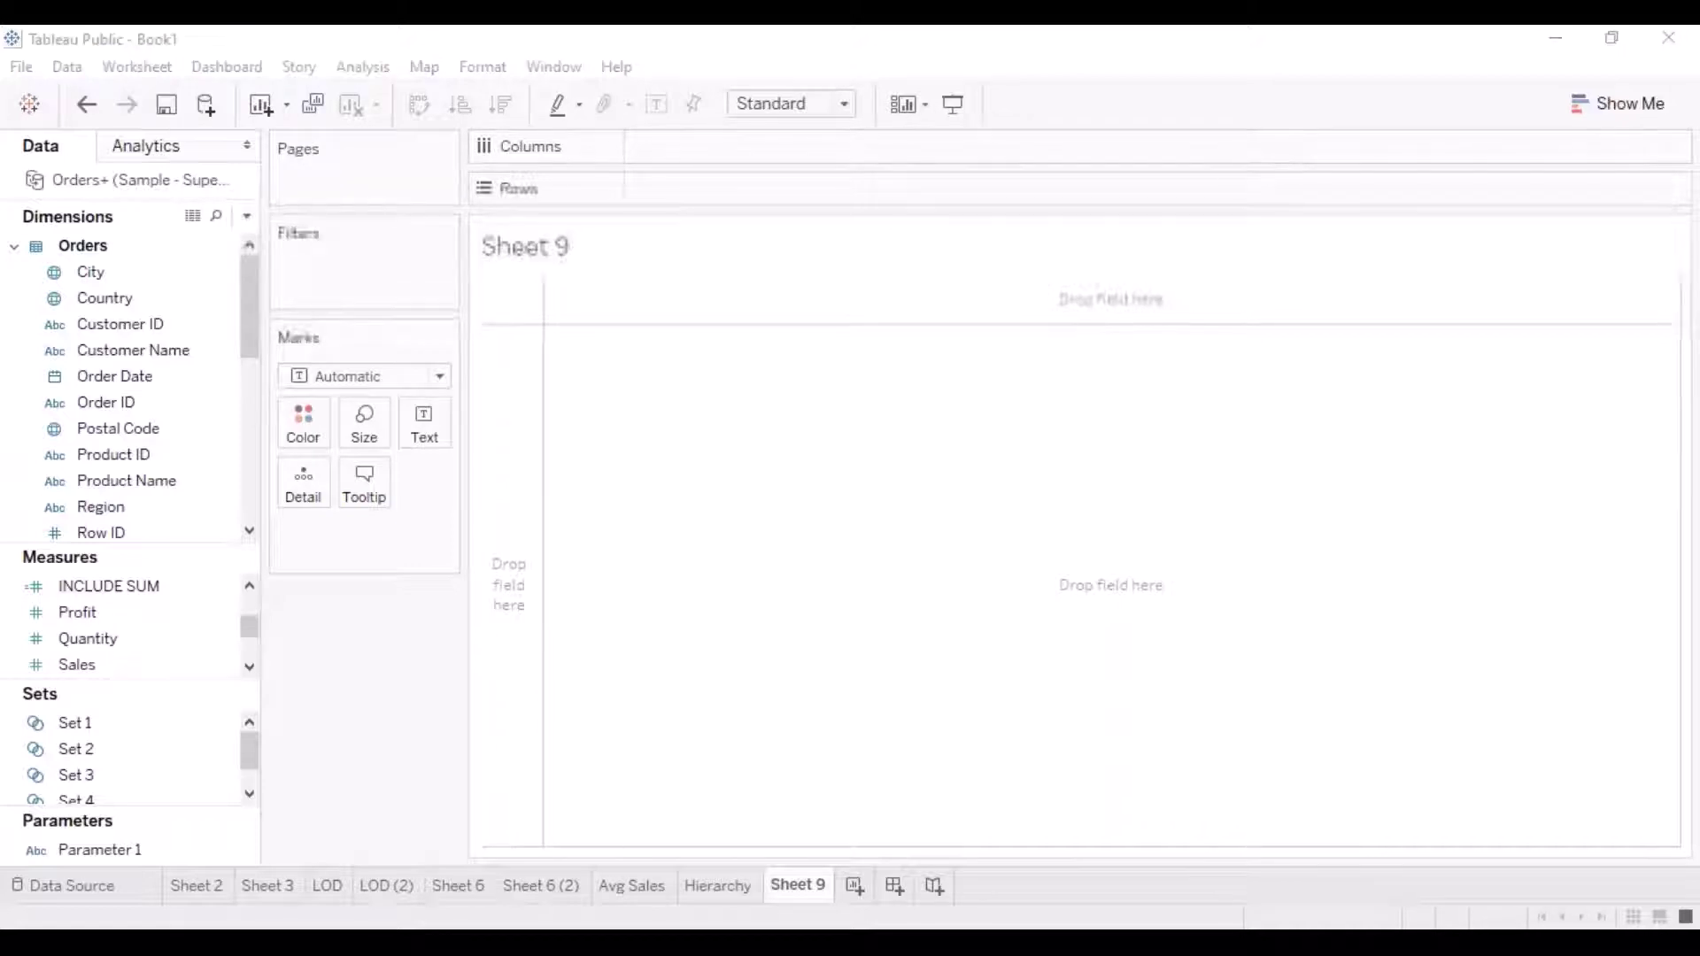
{"action": "left_click", "coordinate": [206, 619]}
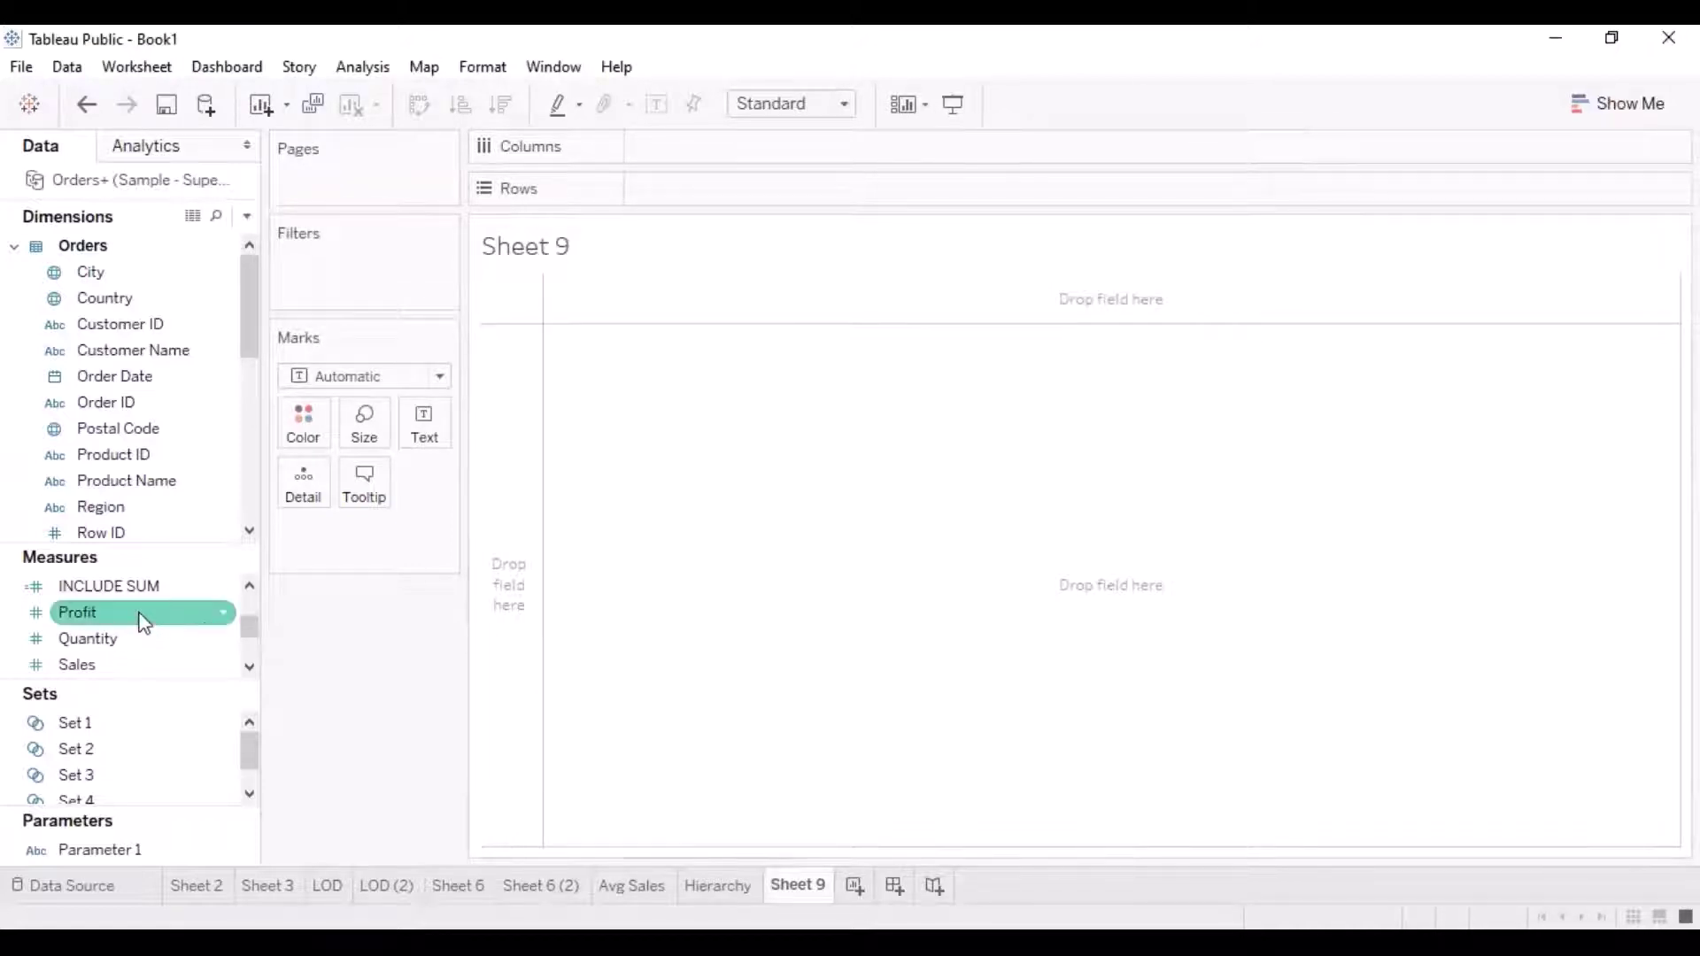
{"action": "mouse_move", "coordinate": [144, 623]}
{"action": "left_mouse_down"}
{"action": "mouse_move", "coordinate": [626, 448]}
{"action": "mouse_move", "coordinate": [761, 164]}
{"action": "left_mouse_up"}
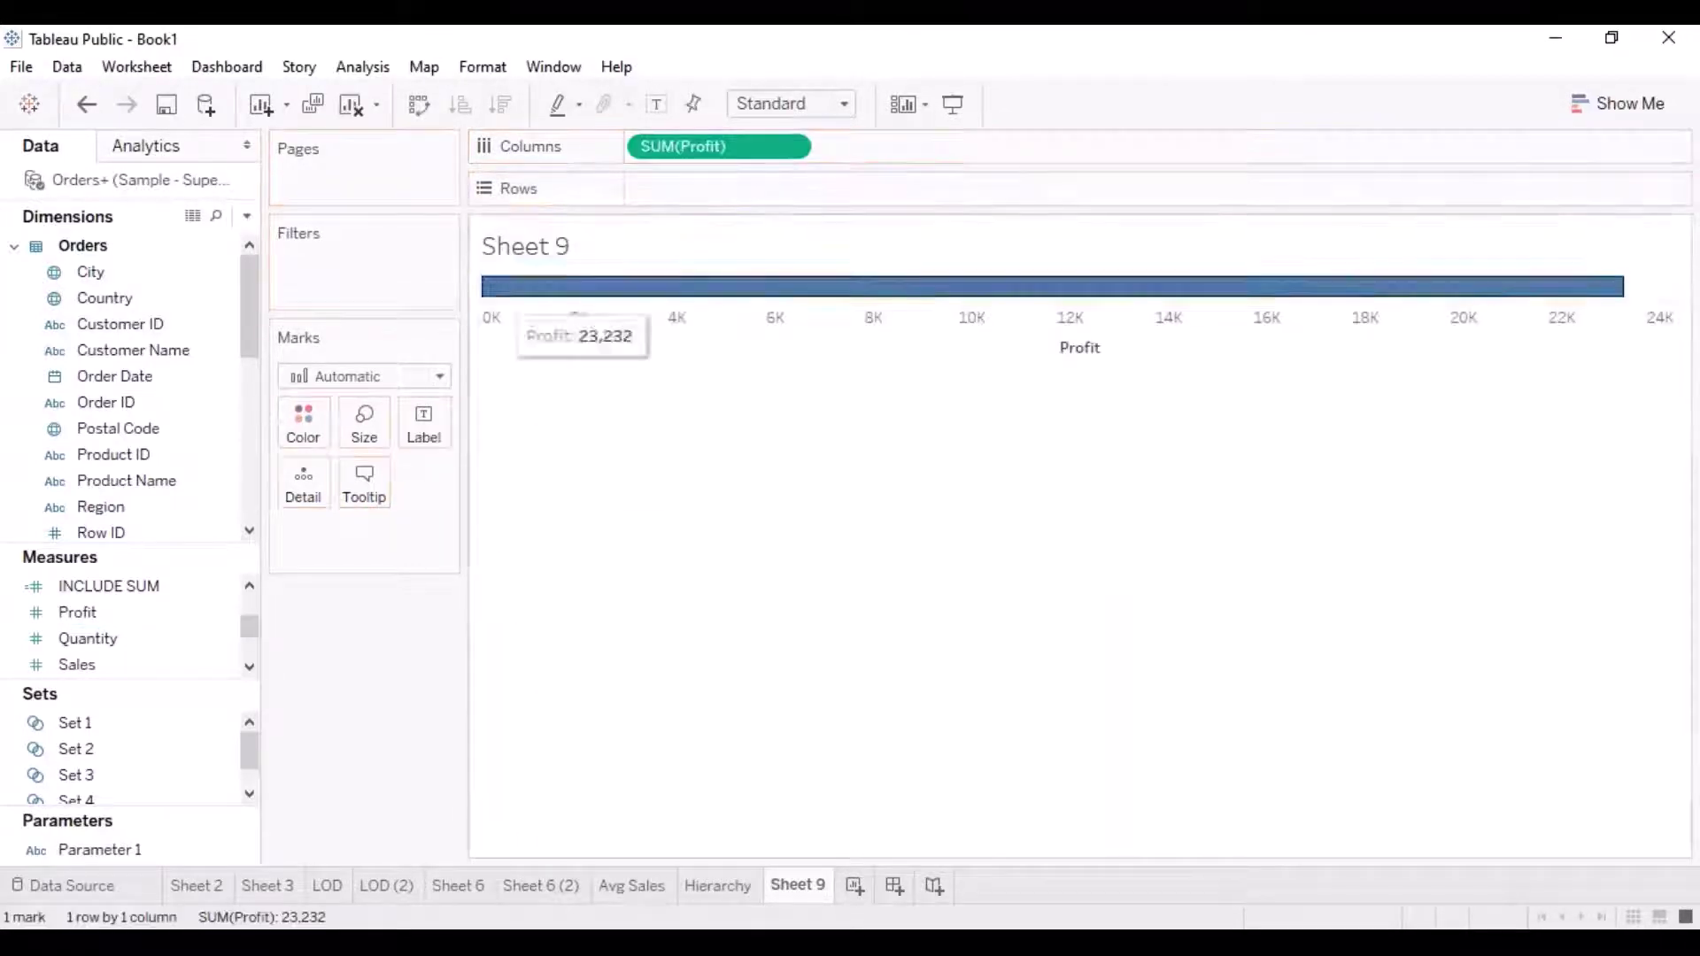
Place the Sales measure on Rows and add Sub-Category to the marks as detail to build a scatter plot
{"action": "left_click_drag", "start_coordinate": [89, 665], "coordinate": [699, 191]}
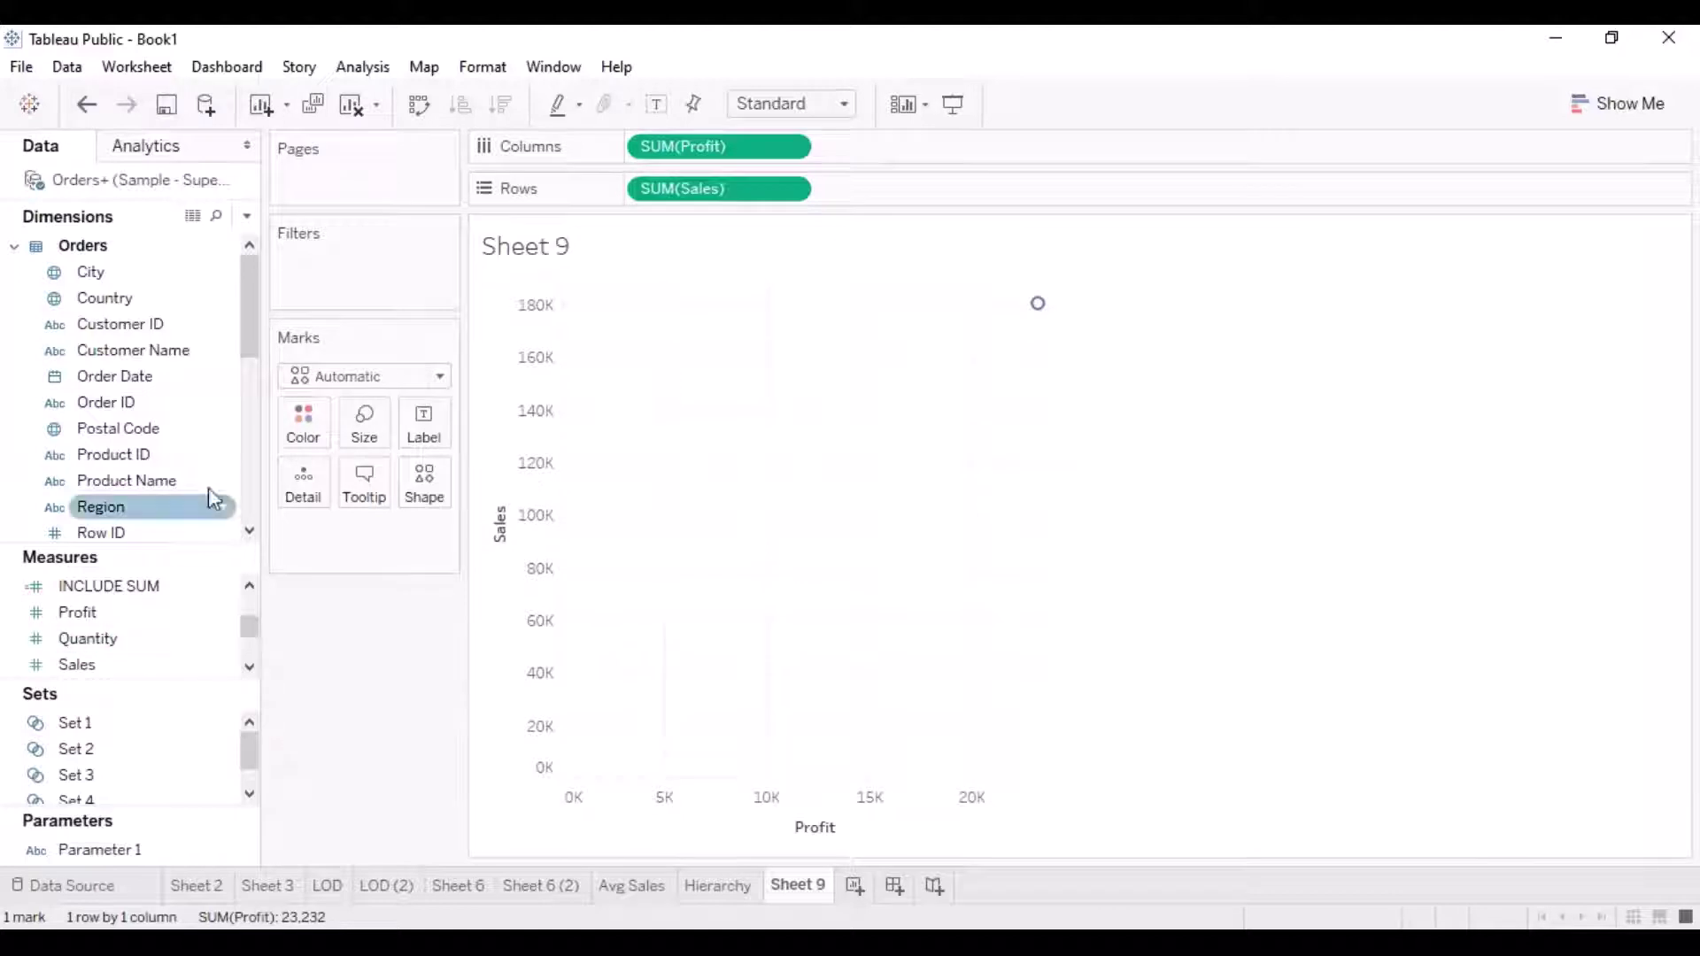
{"action": "left_click_drag", "start_coordinate": [247, 327], "coordinate": [319, 498]}
{"action": "left_click", "coordinate": [168, 483]}
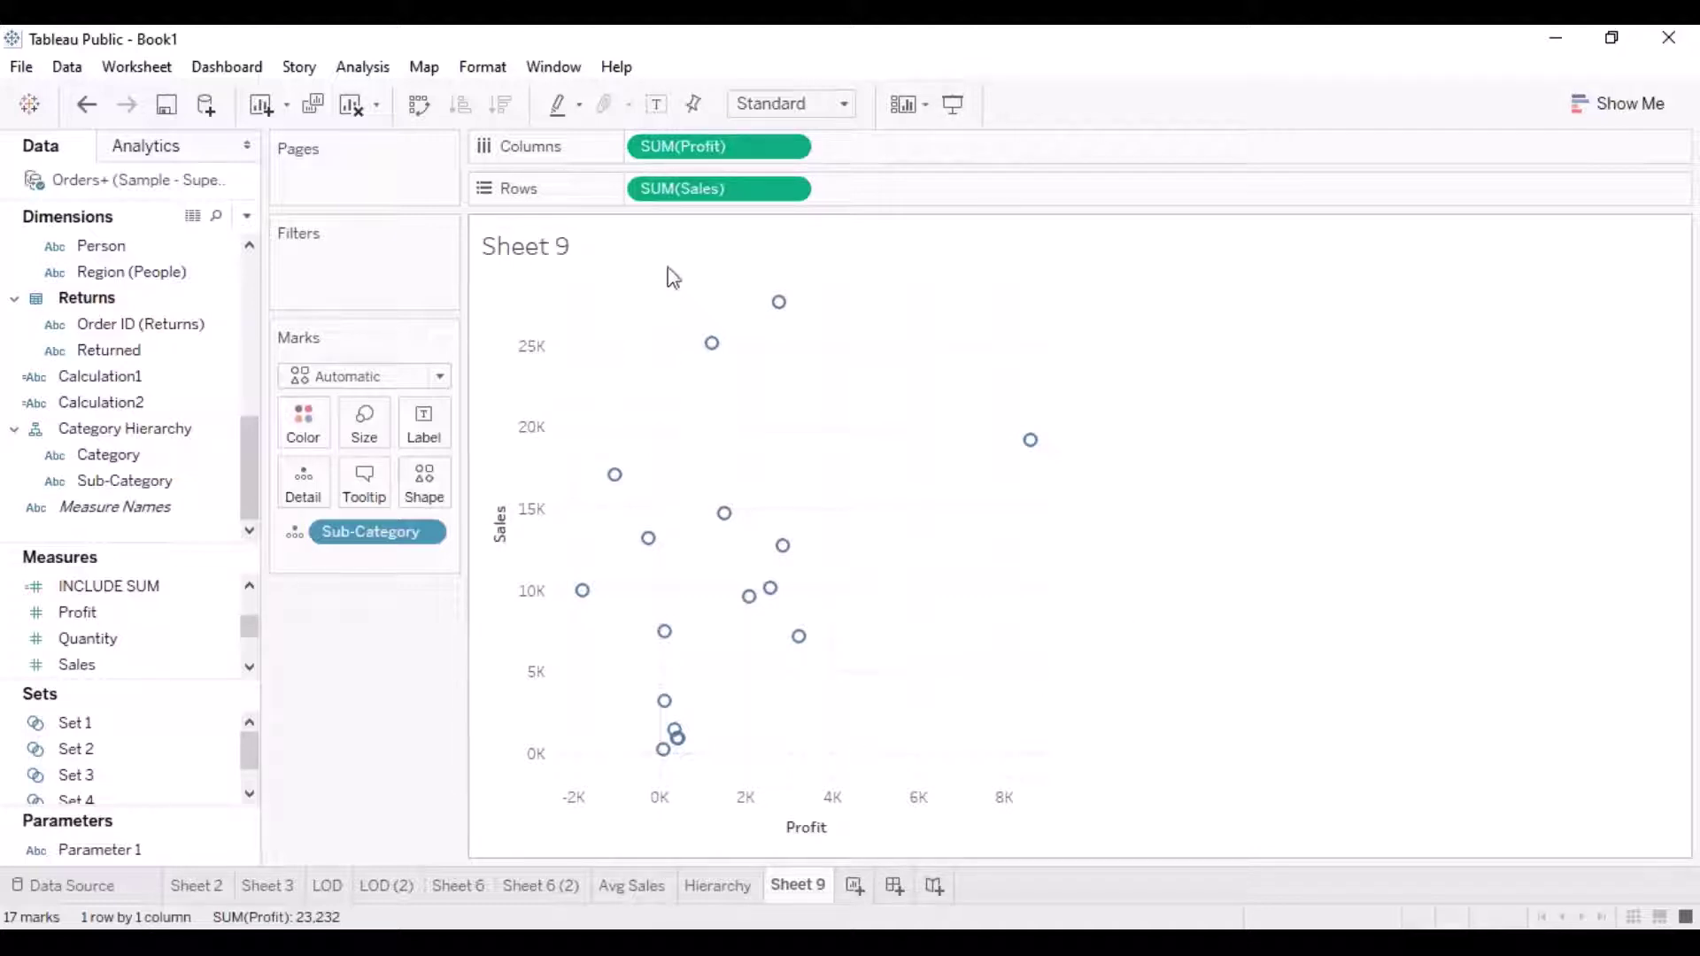
Move the sheet title out of the scatter plot view and hide it
{"action": "left_click_drag", "start_coordinate": [672, 273], "coordinate": [567, 177]}
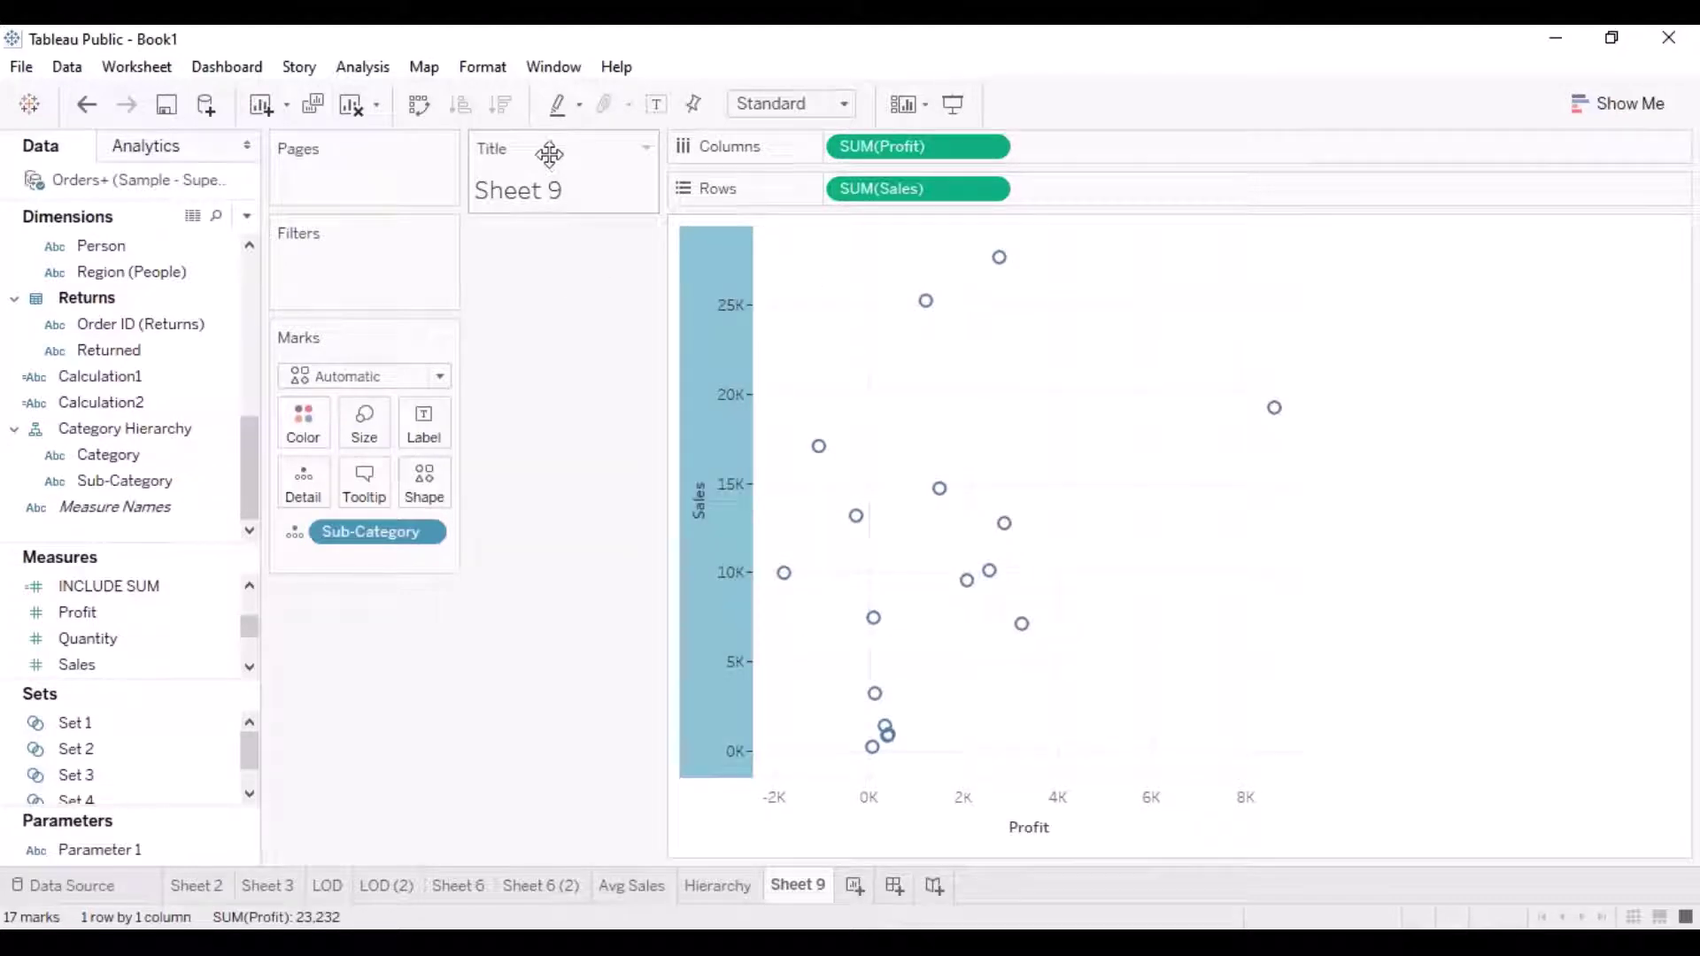
{"action": "left_click", "coordinate": [646, 149]}
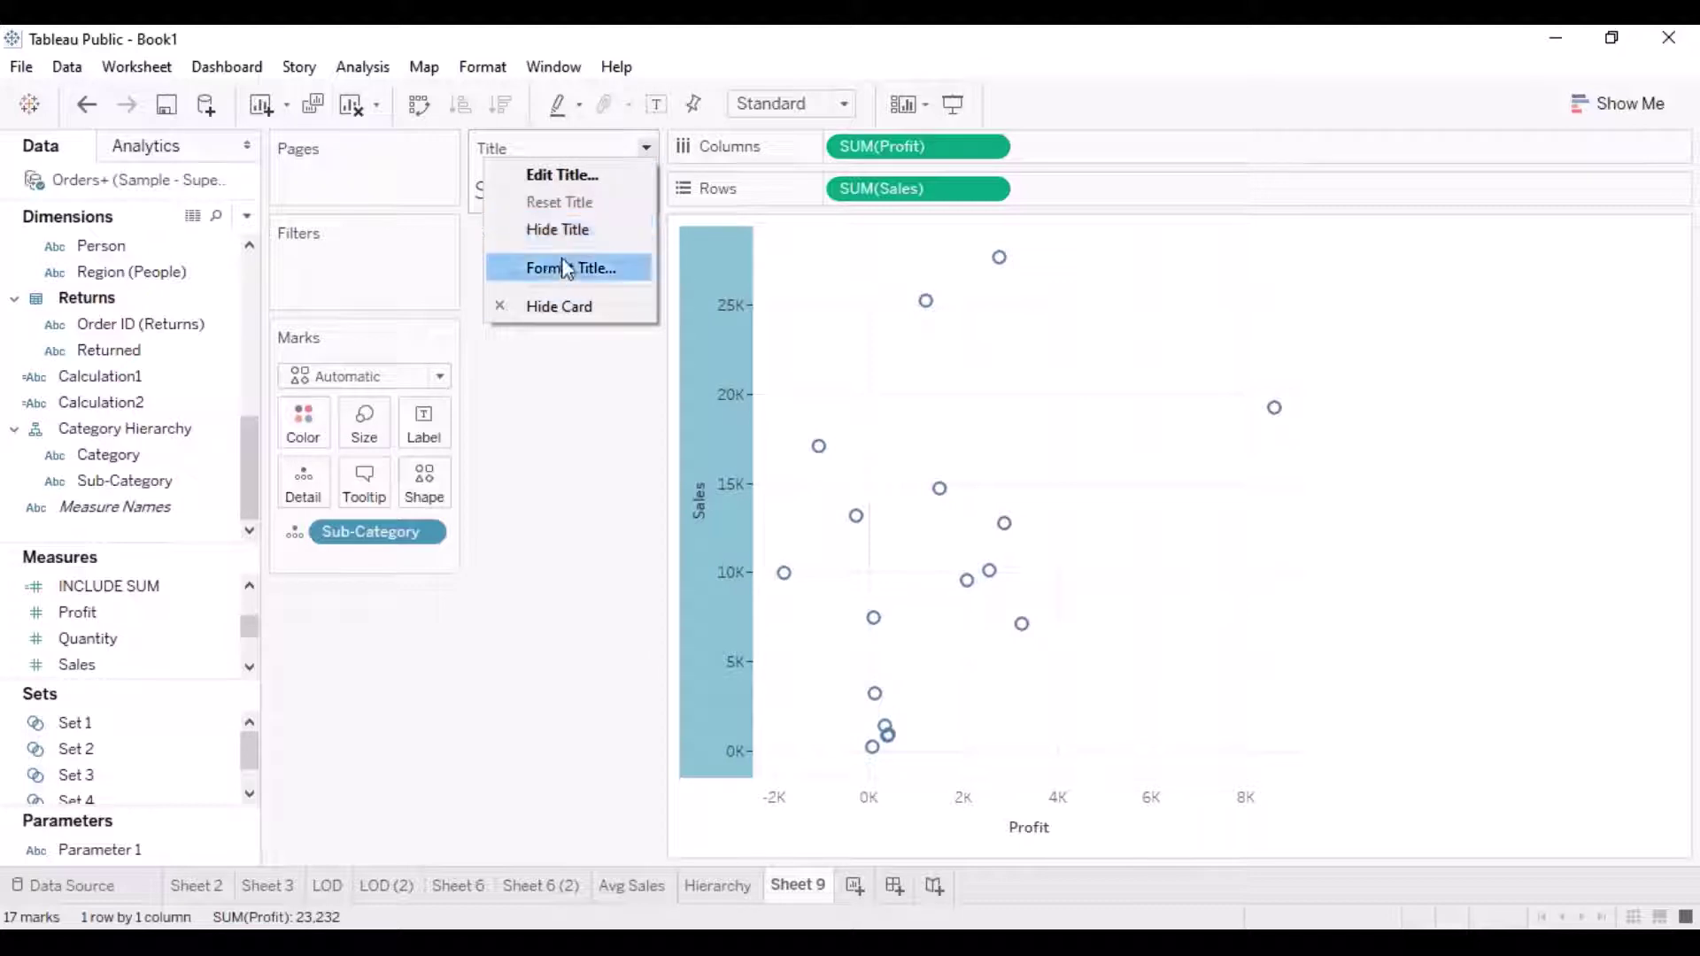
{"action": "left_click", "coordinate": [560, 233]}
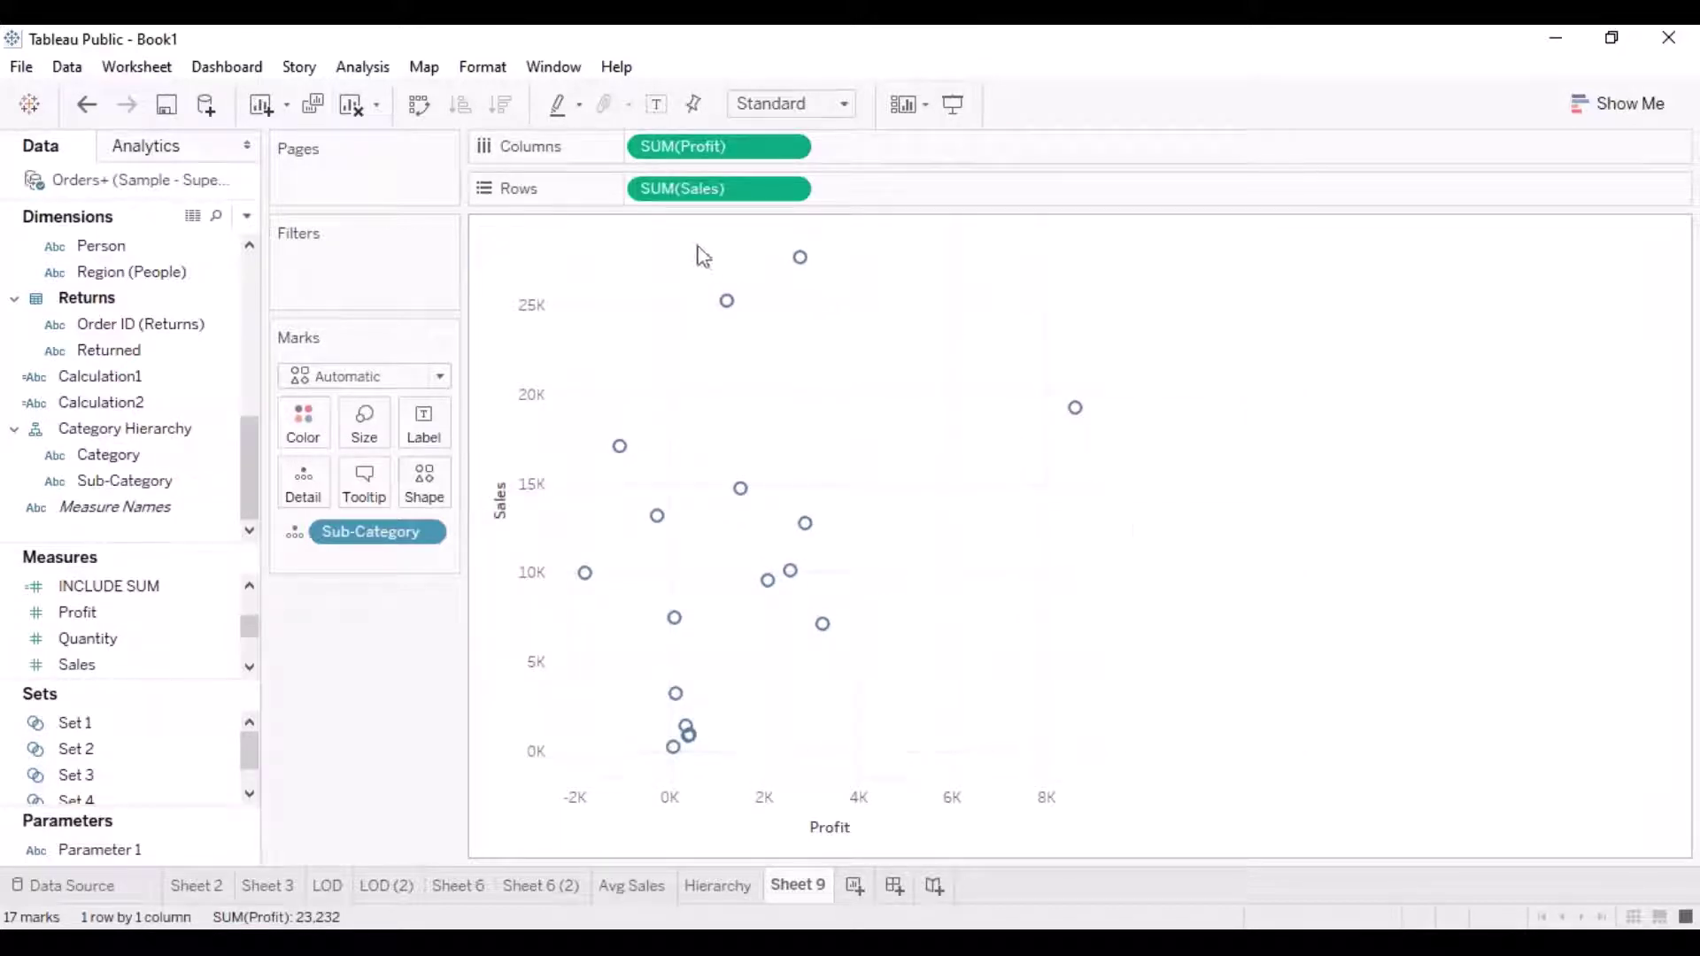
Select the two marks with the highest sales, clear the selection, and do the same for the highest-profit mark
{"action": "left_click_drag", "start_coordinate": [697, 245], "coordinate": [863, 338]}
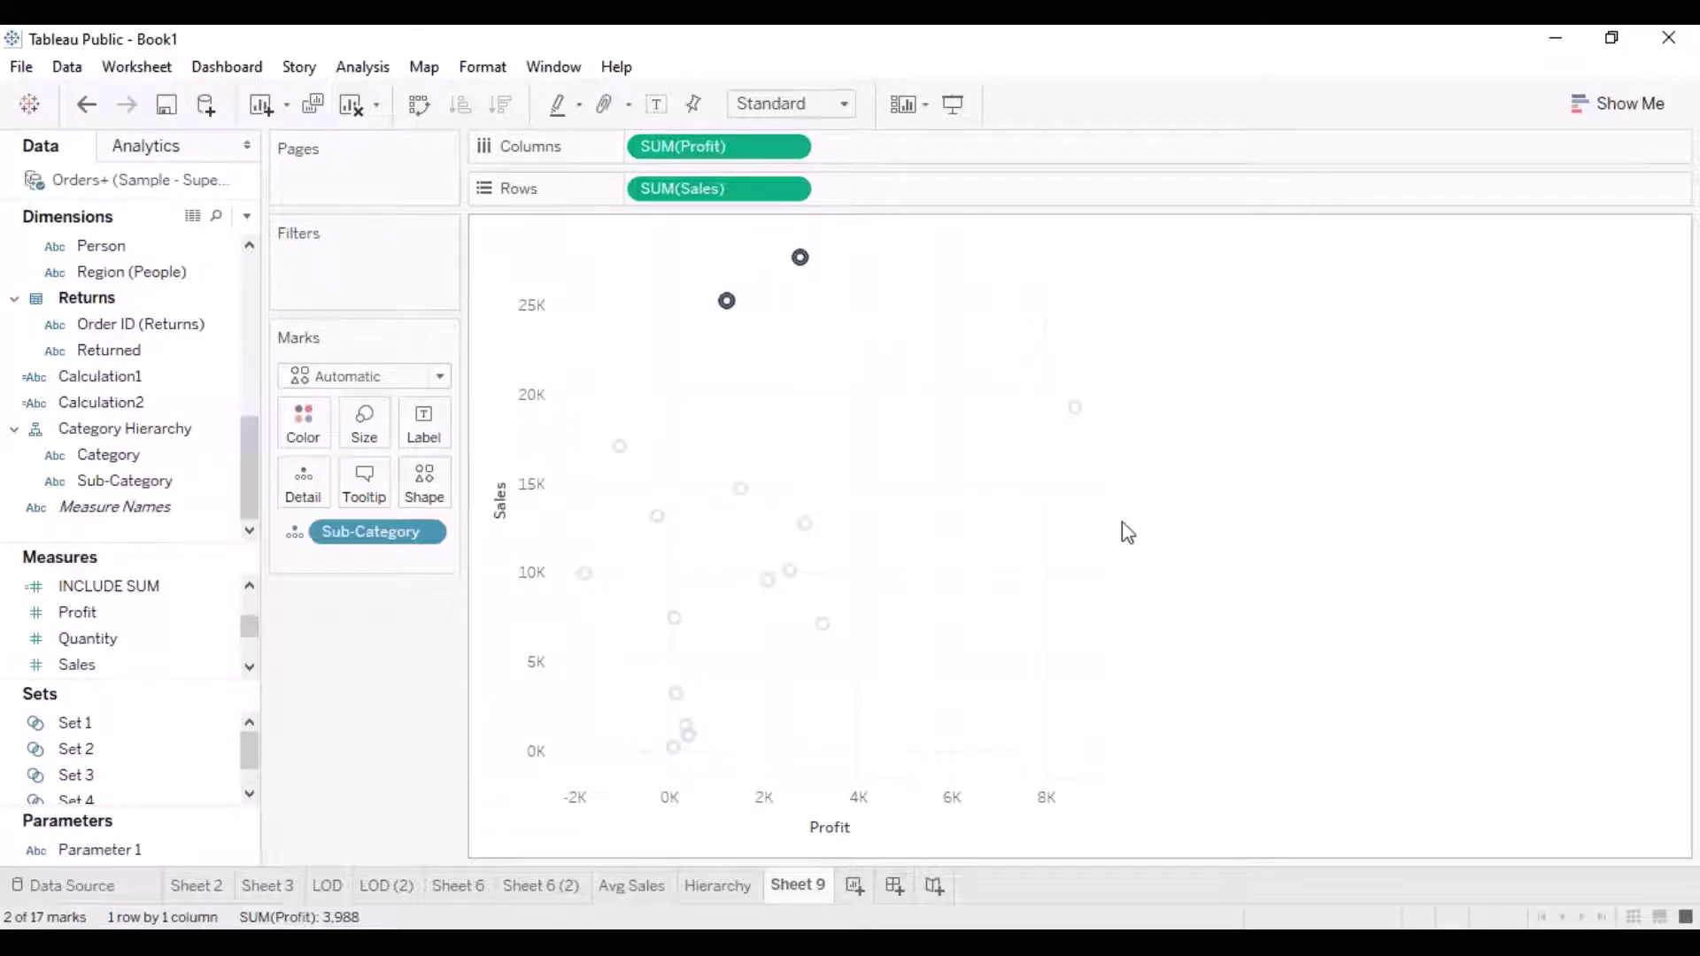
{"action": "left_click", "coordinate": [1142, 540]}
{"action": "left_click_drag", "start_coordinate": [1013, 382], "coordinate": [1127, 494]}
{"action": "left_click", "coordinate": [1185, 702]}
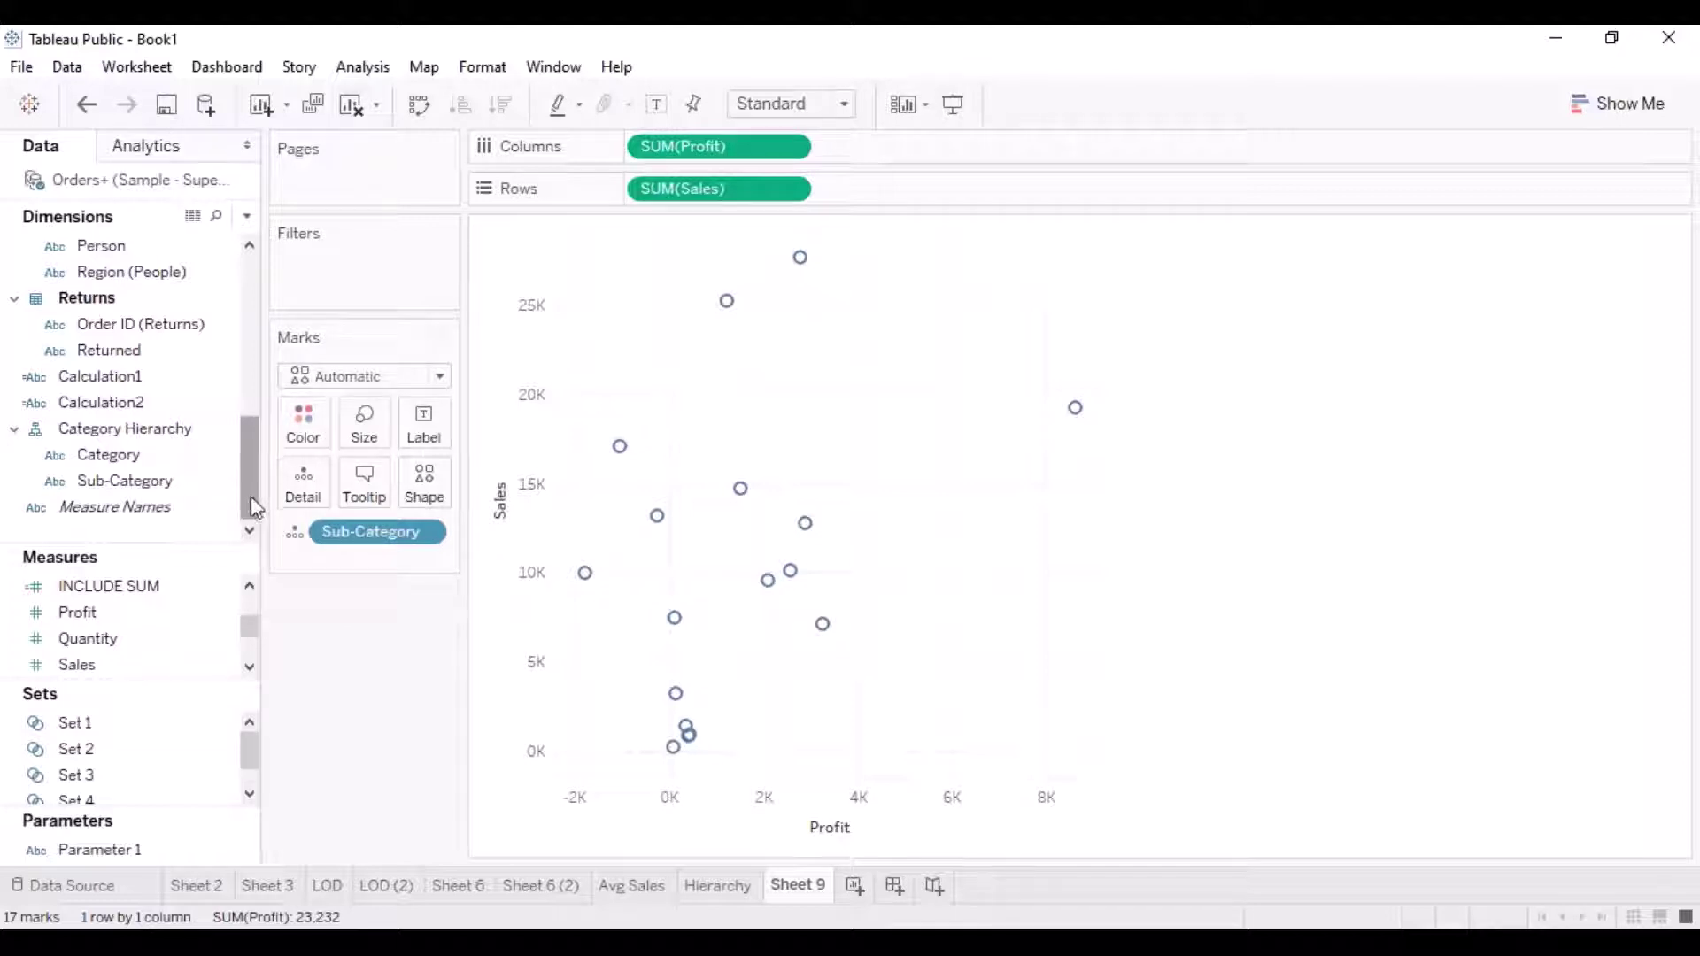
Start a new set from the Sub-Category dimension and name it Top 10 Sales
{"action": "left_click", "coordinate": [183, 486]}
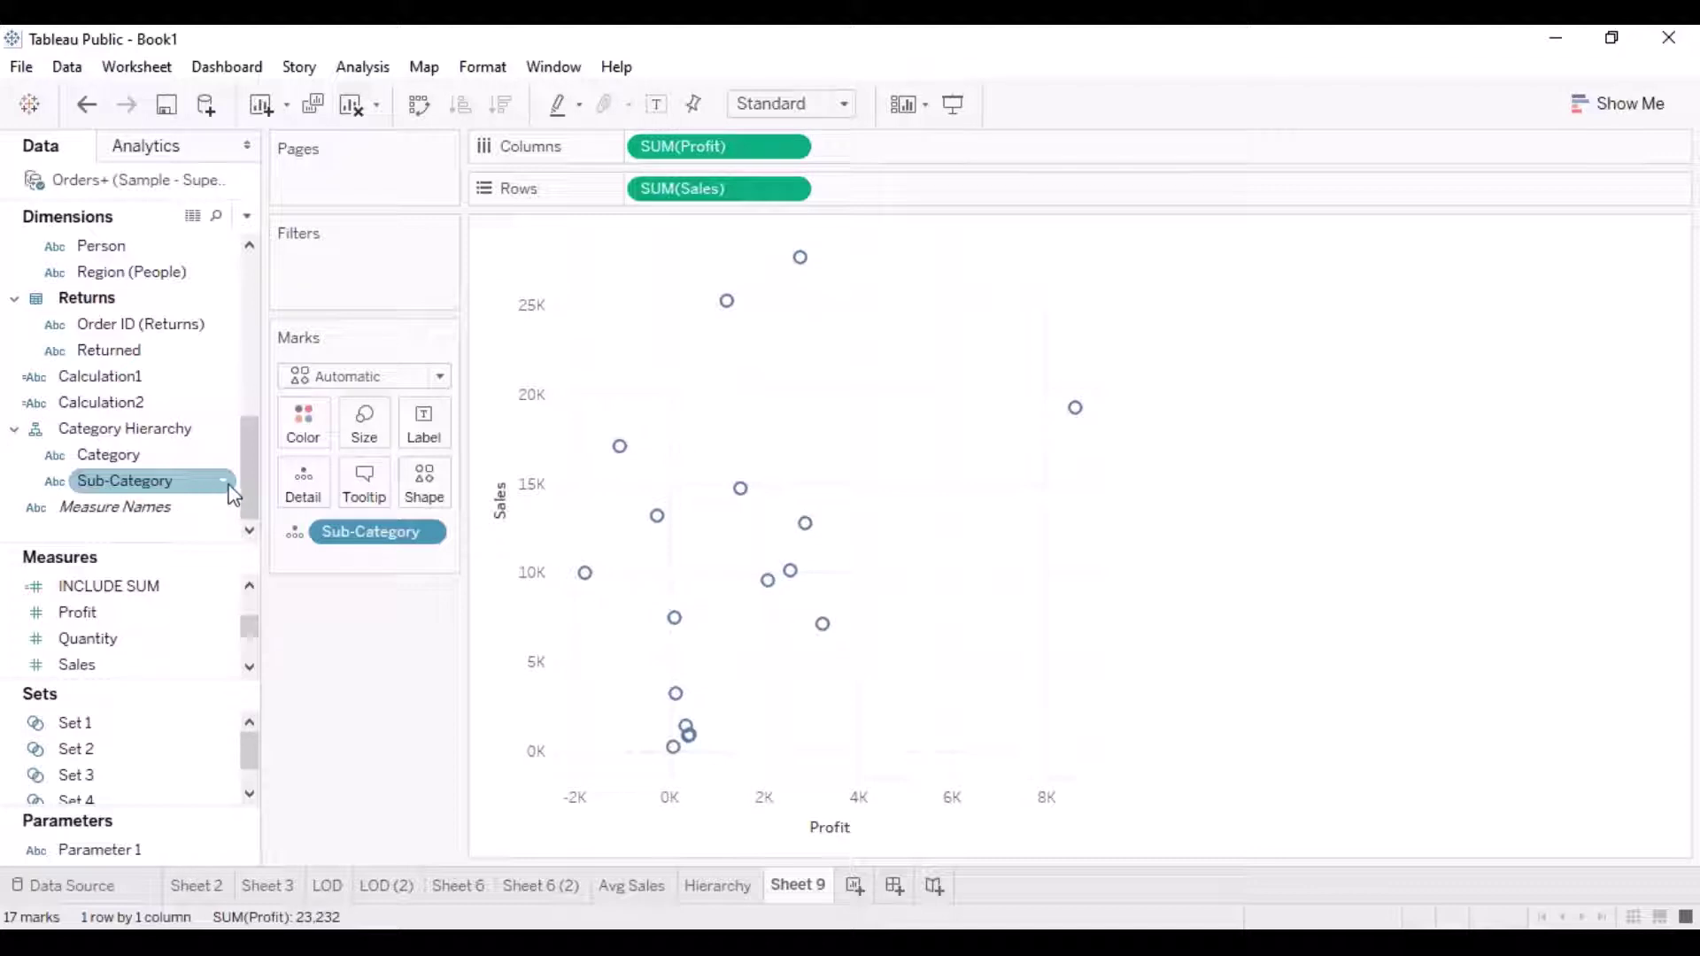
{"action": "left_click", "coordinate": [226, 483]}
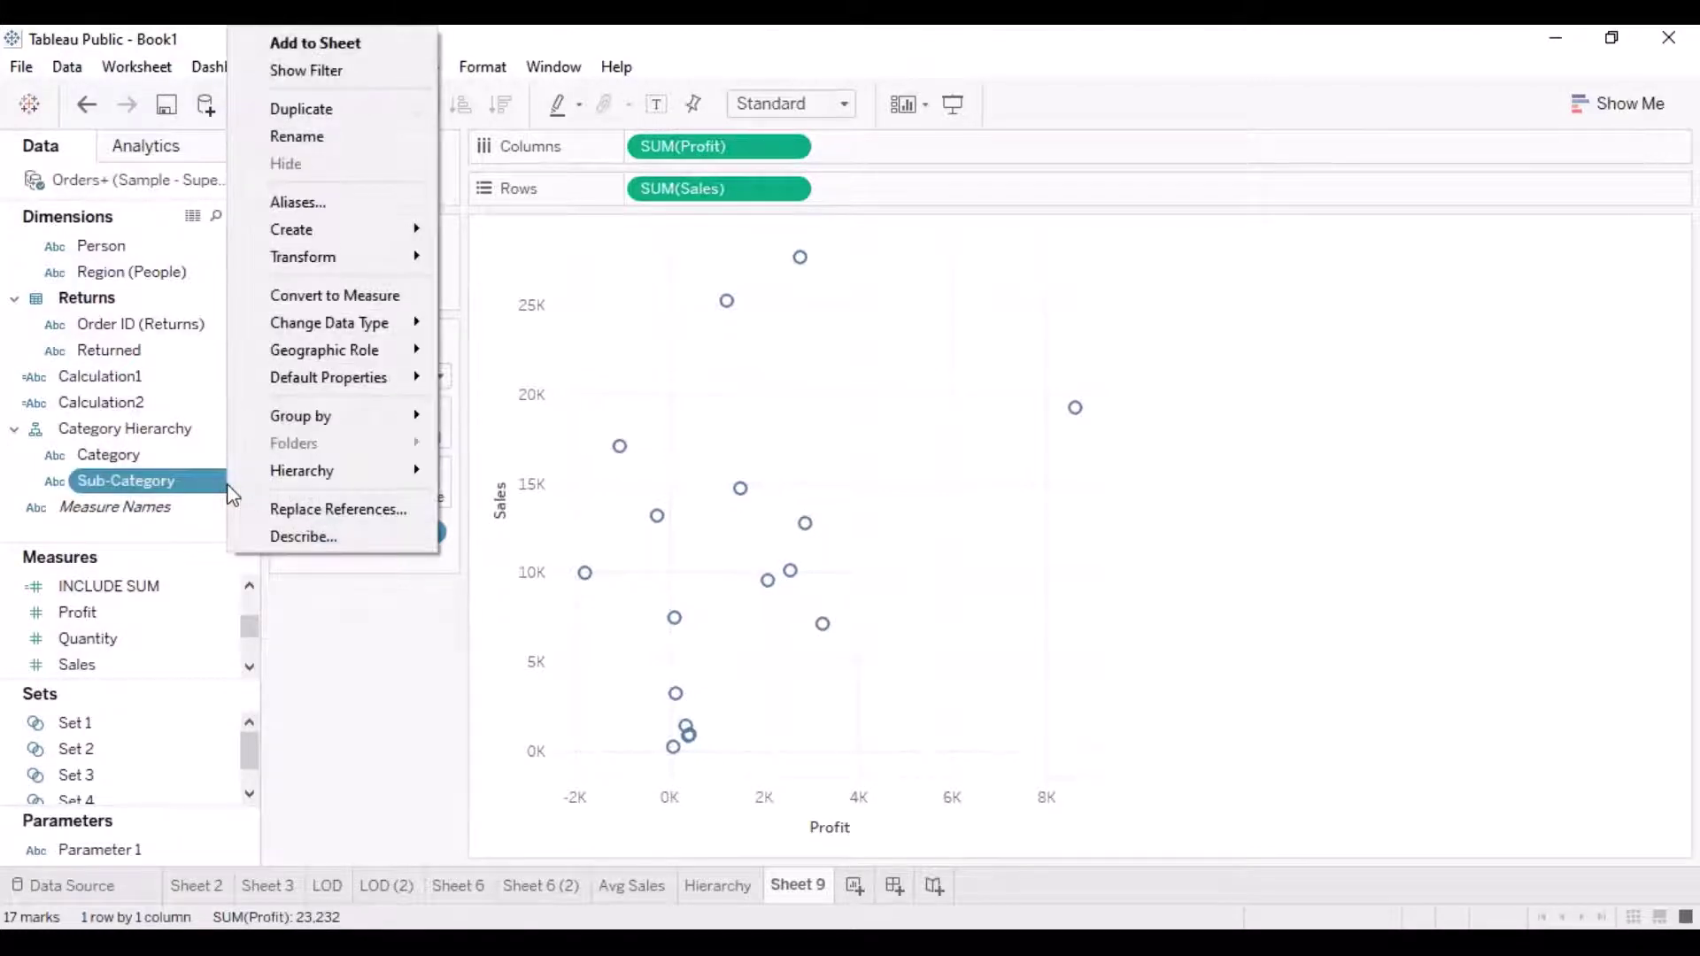
{"action": "mouse_move", "coordinate": [342, 227]}
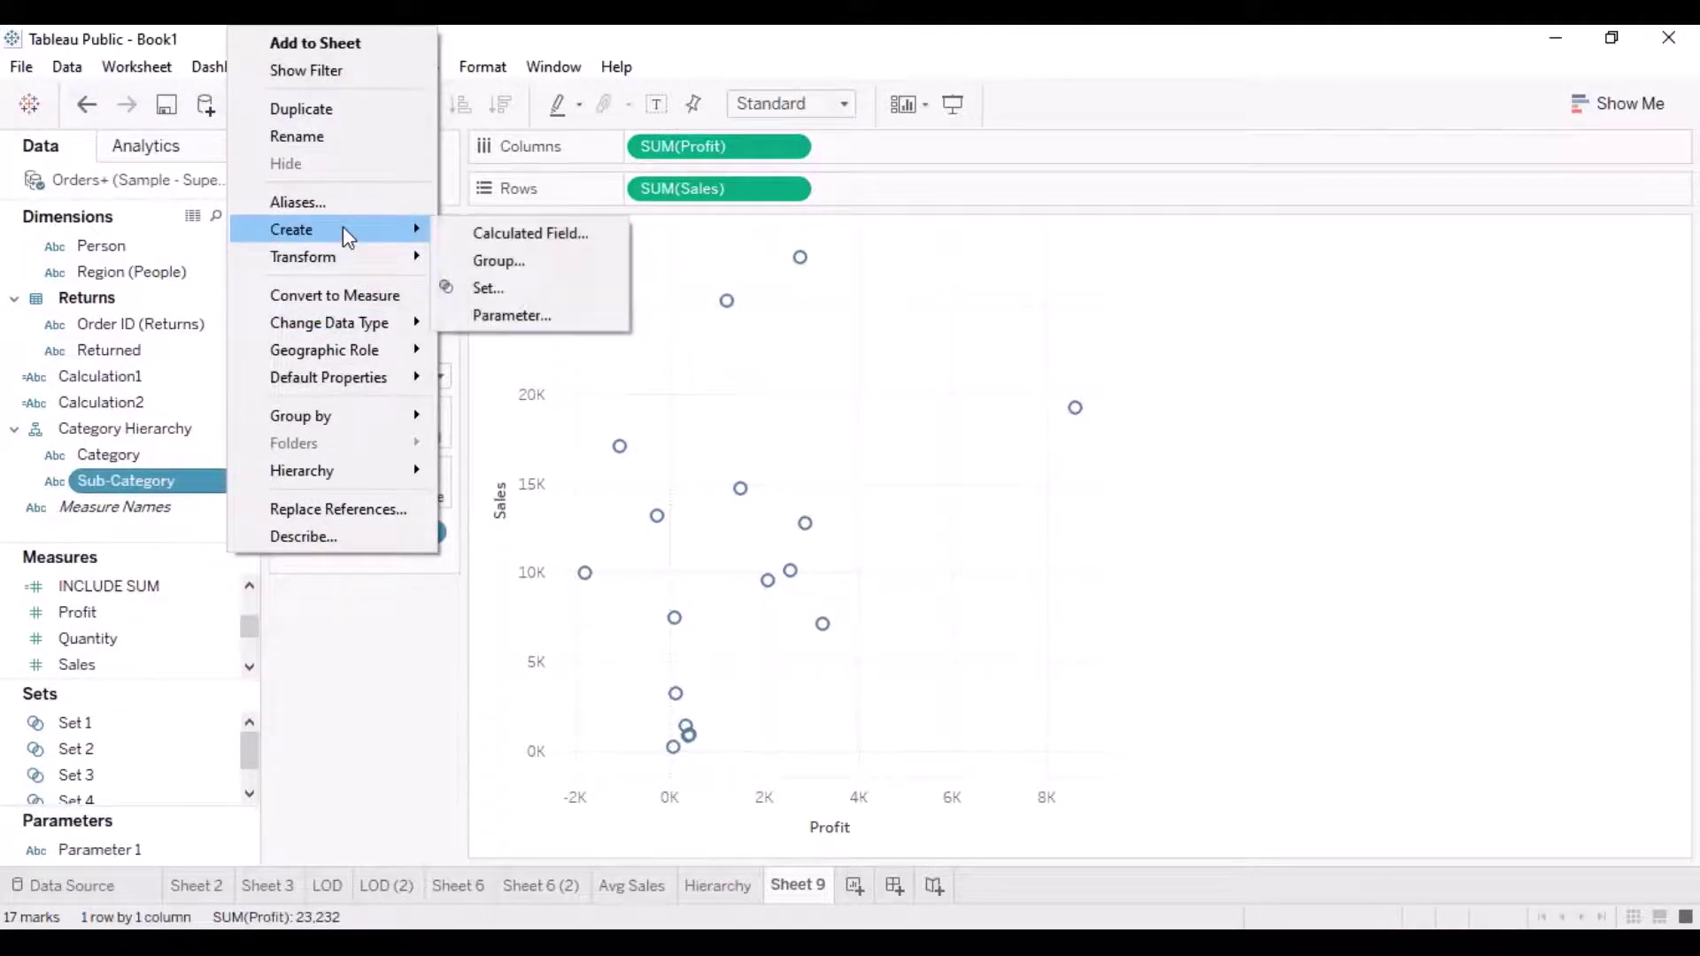
{"action": "left_click", "coordinate": [510, 290]}
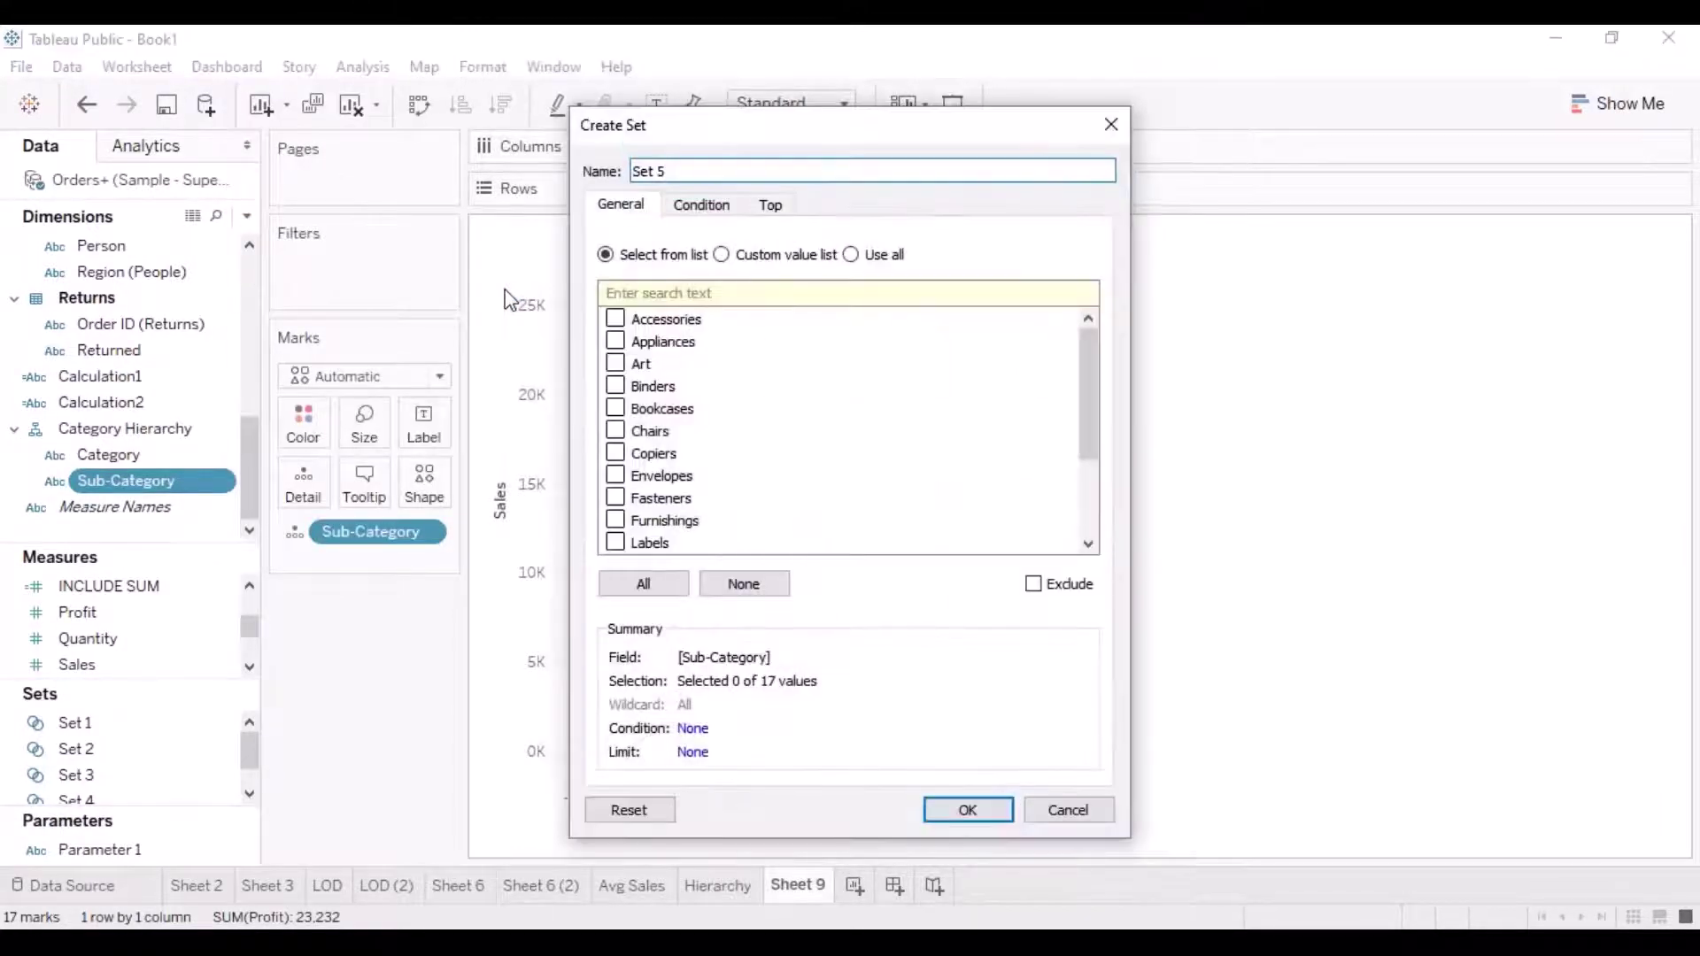
{"action": "left_click", "coordinate": [683, 170]}
{"action": "left_click_drag", "start_coordinate": [683, 171], "coordinate": [631, 173]}
{"action": "type", "text": "Top 10 S"}
{"action": "type", "text": "ales"}
Tick Binders, Fasteners and Copiers as set members, and switch the set's member selection to a custom value list
{"action": "left_click", "coordinate": [615, 386]}
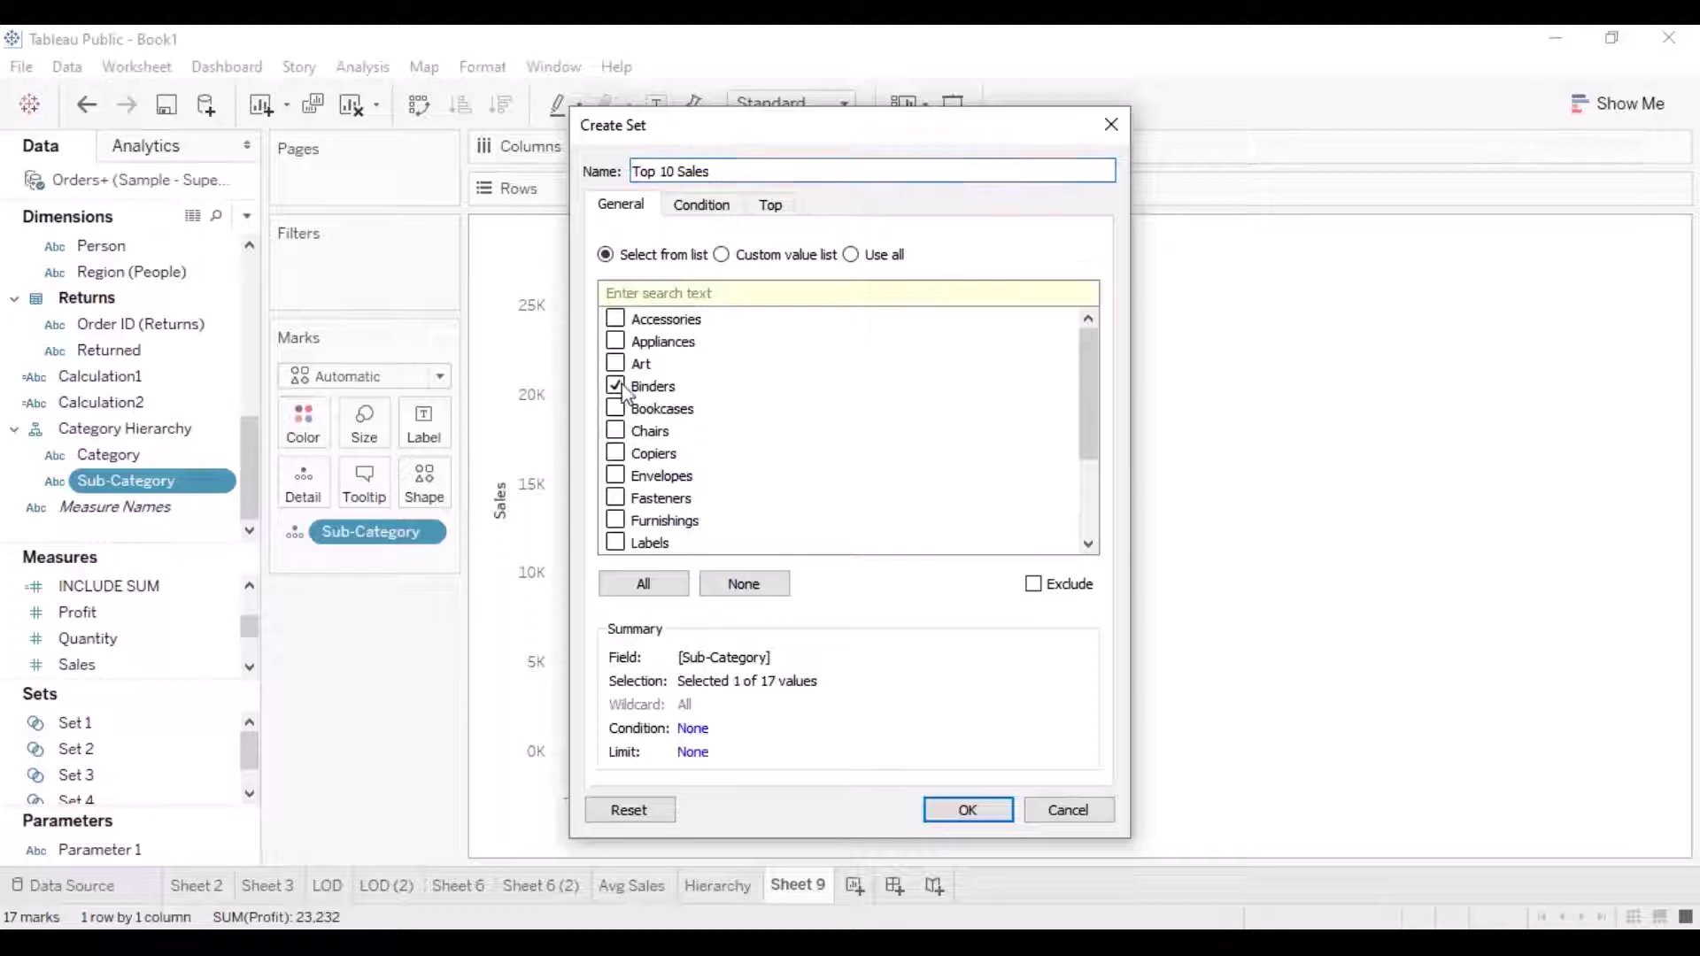
{"action": "left_click", "coordinate": [616, 498]}
{"action": "left_click", "coordinate": [616, 453]}
{"action": "left_click", "coordinate": [722, 254]}
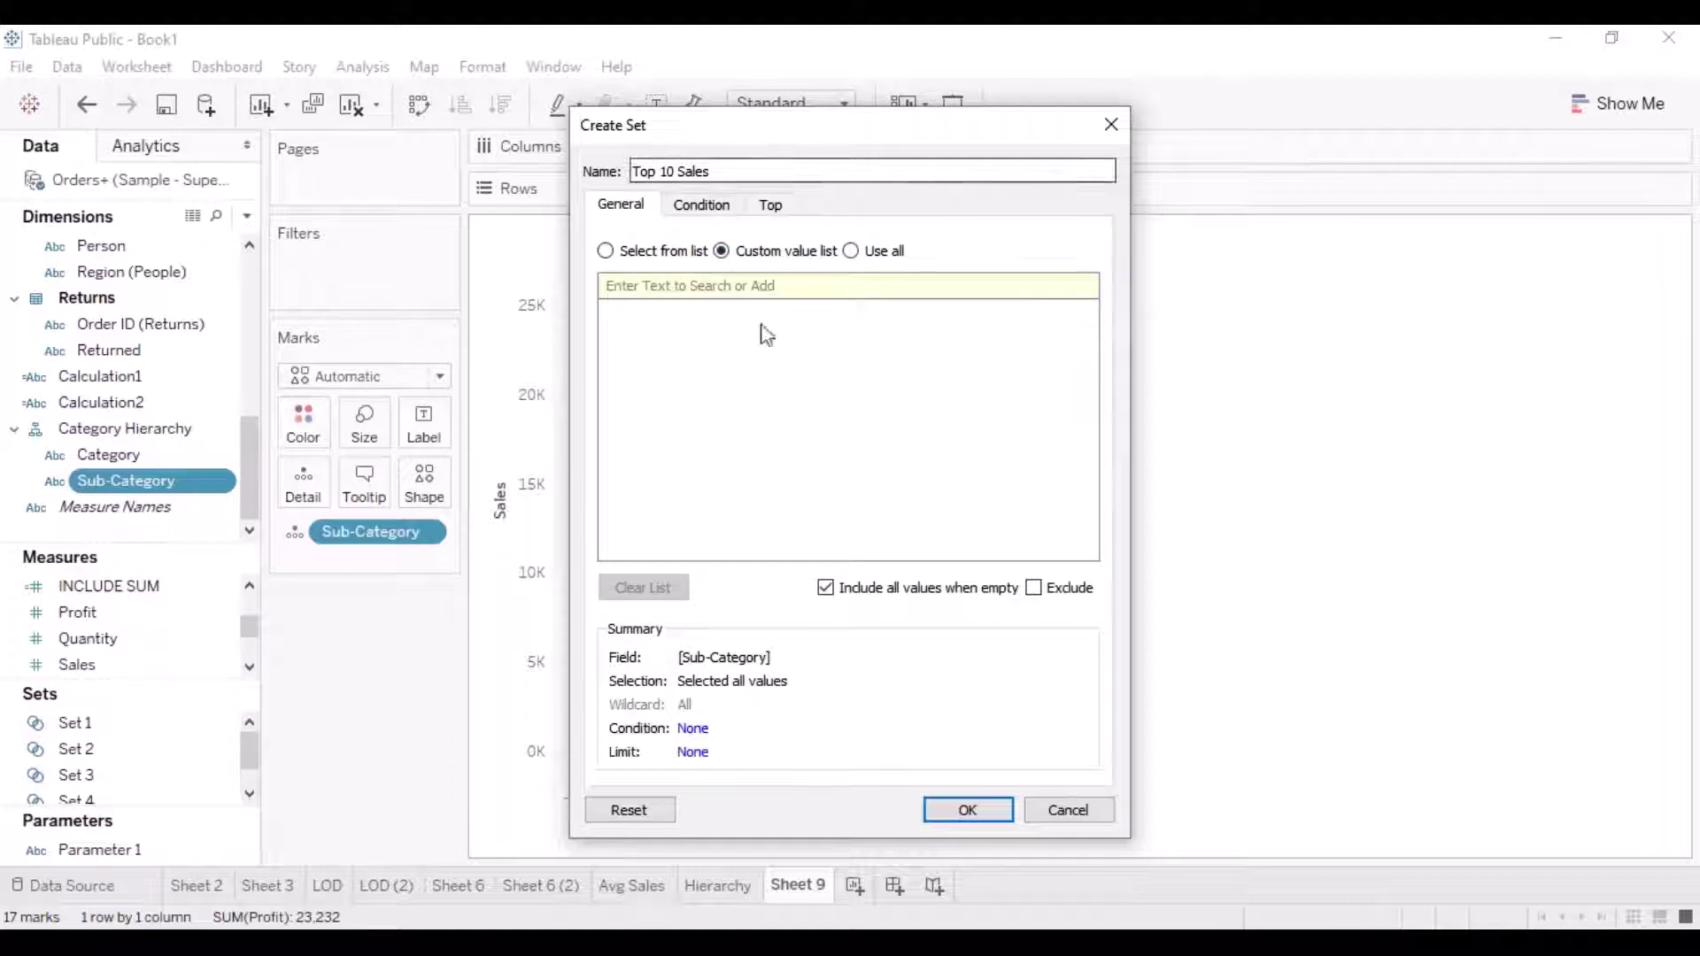
Give the set a by-field condition of AVG SALES = 0
{"action": "left_click", "coordinate": [701, 205]}
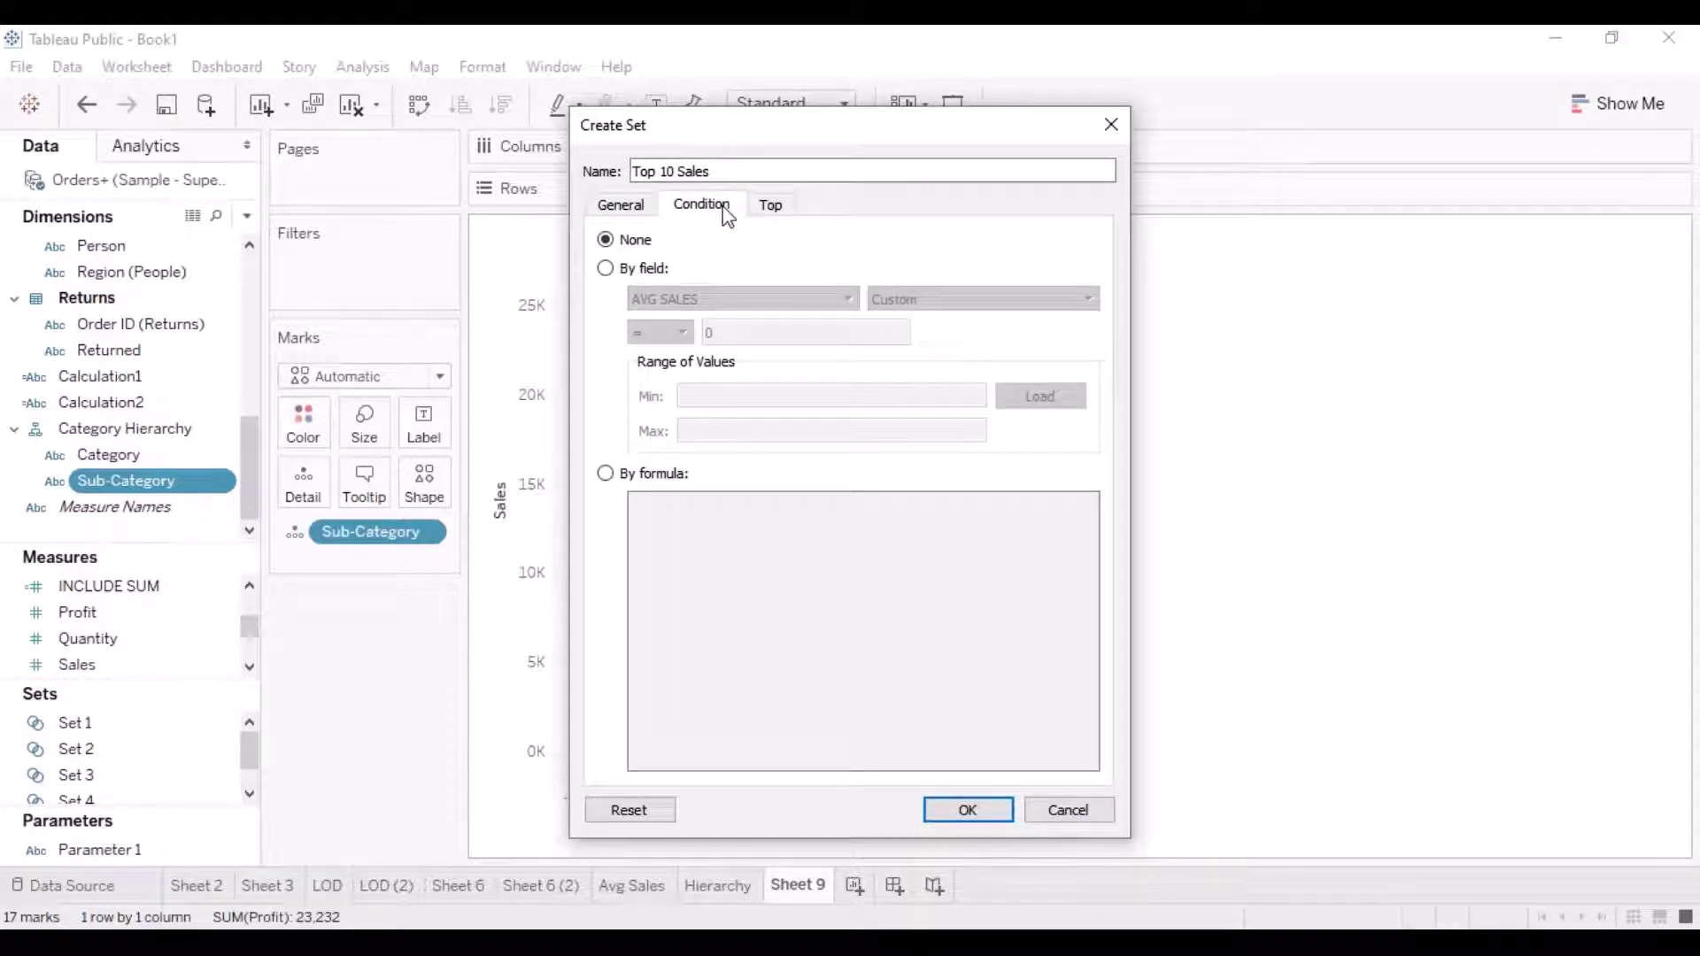
{"action": "left_click", "coordinate": [607, 269]}
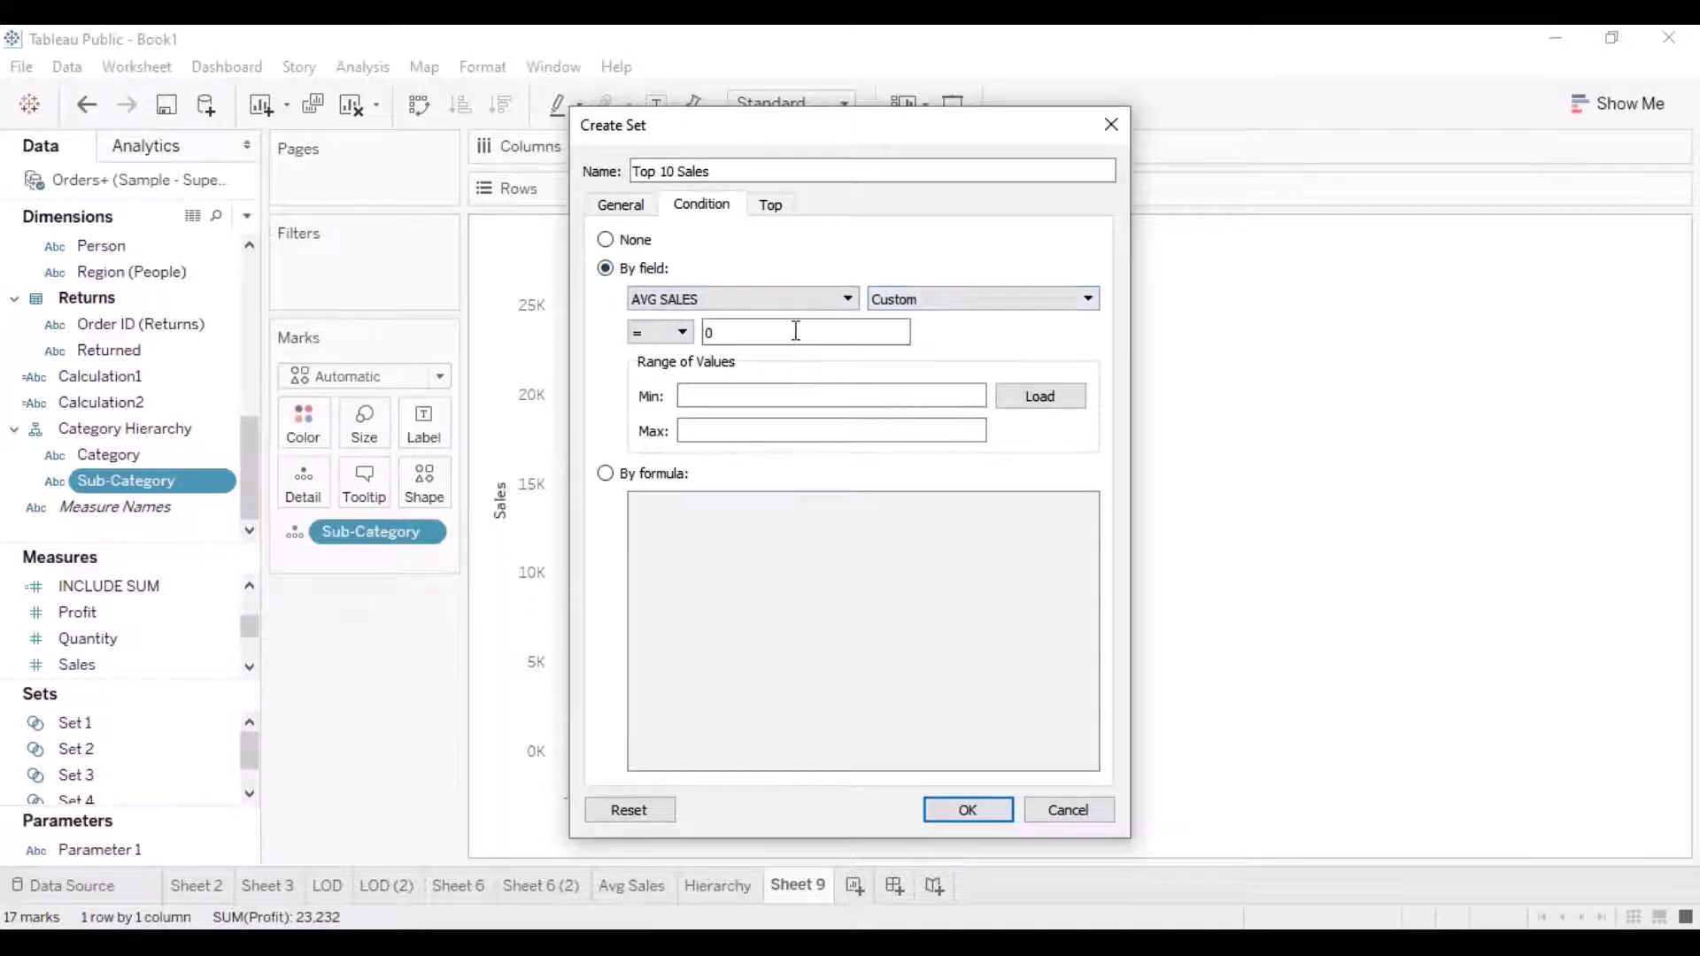
{"action": "left_click", "coordinate": [683, 333]}
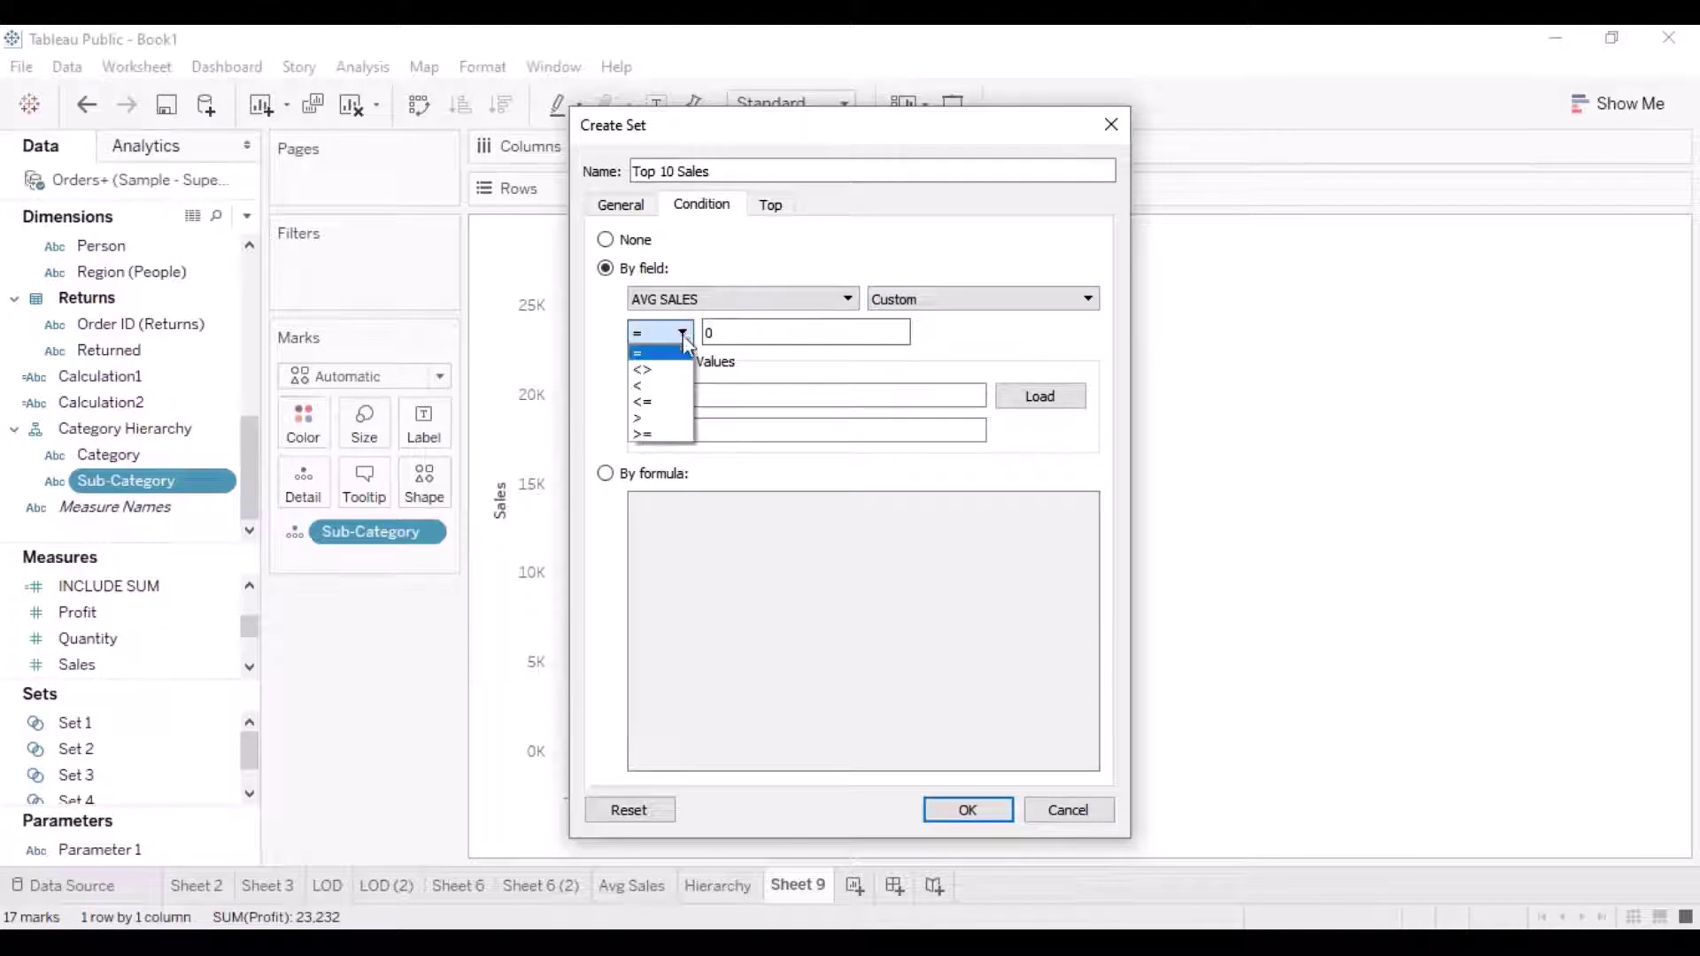
{"action": "left_click", "coordinate": [794, 332]}
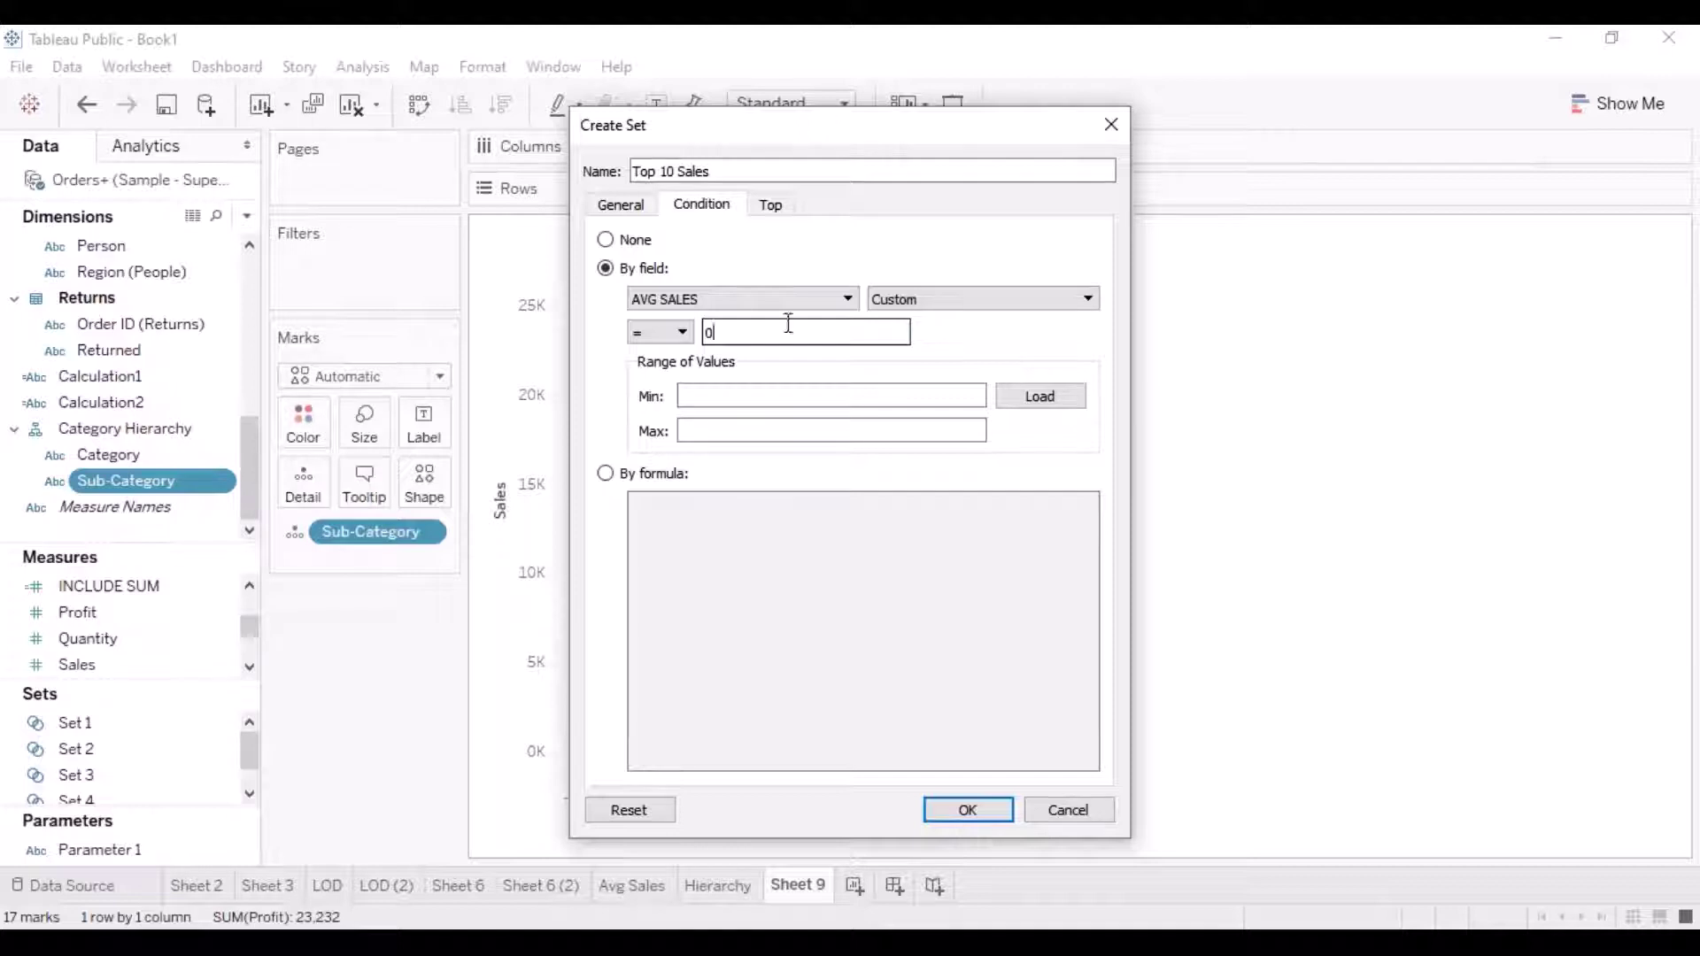
Limit the set to the top 10 by Sum of Sales, create it, and open its options
{"action": "left_click", "coordinate": [770, 207]}
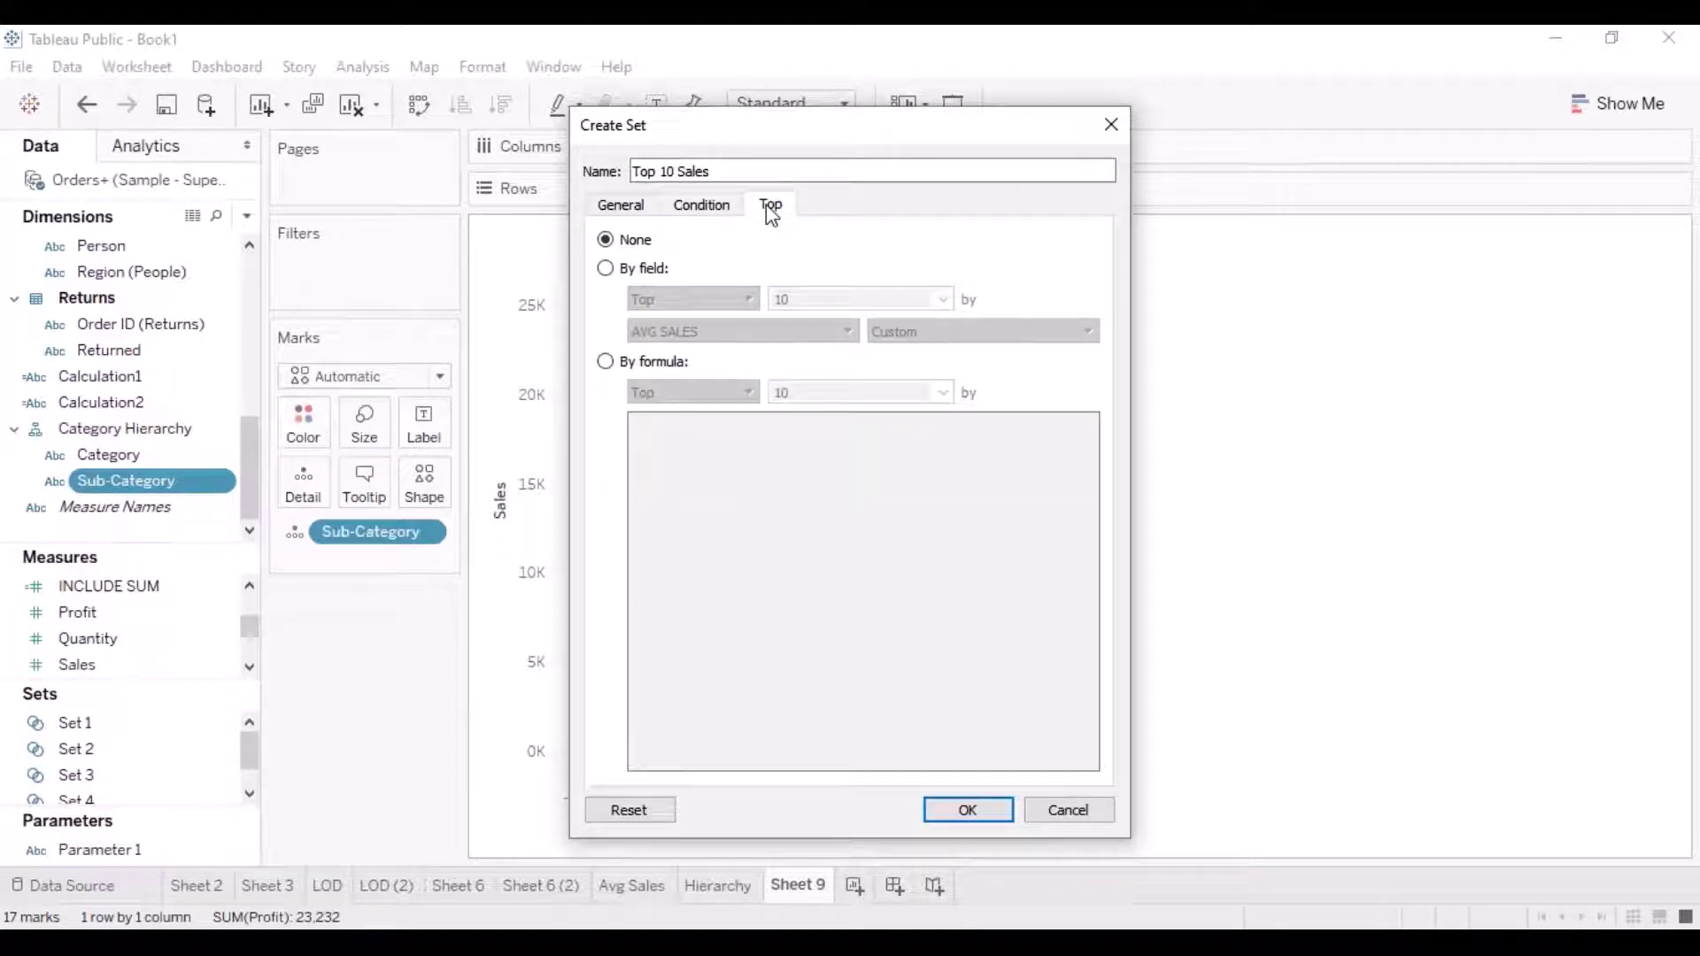
{"action": "left_click", "coordinate": [606, 269]}
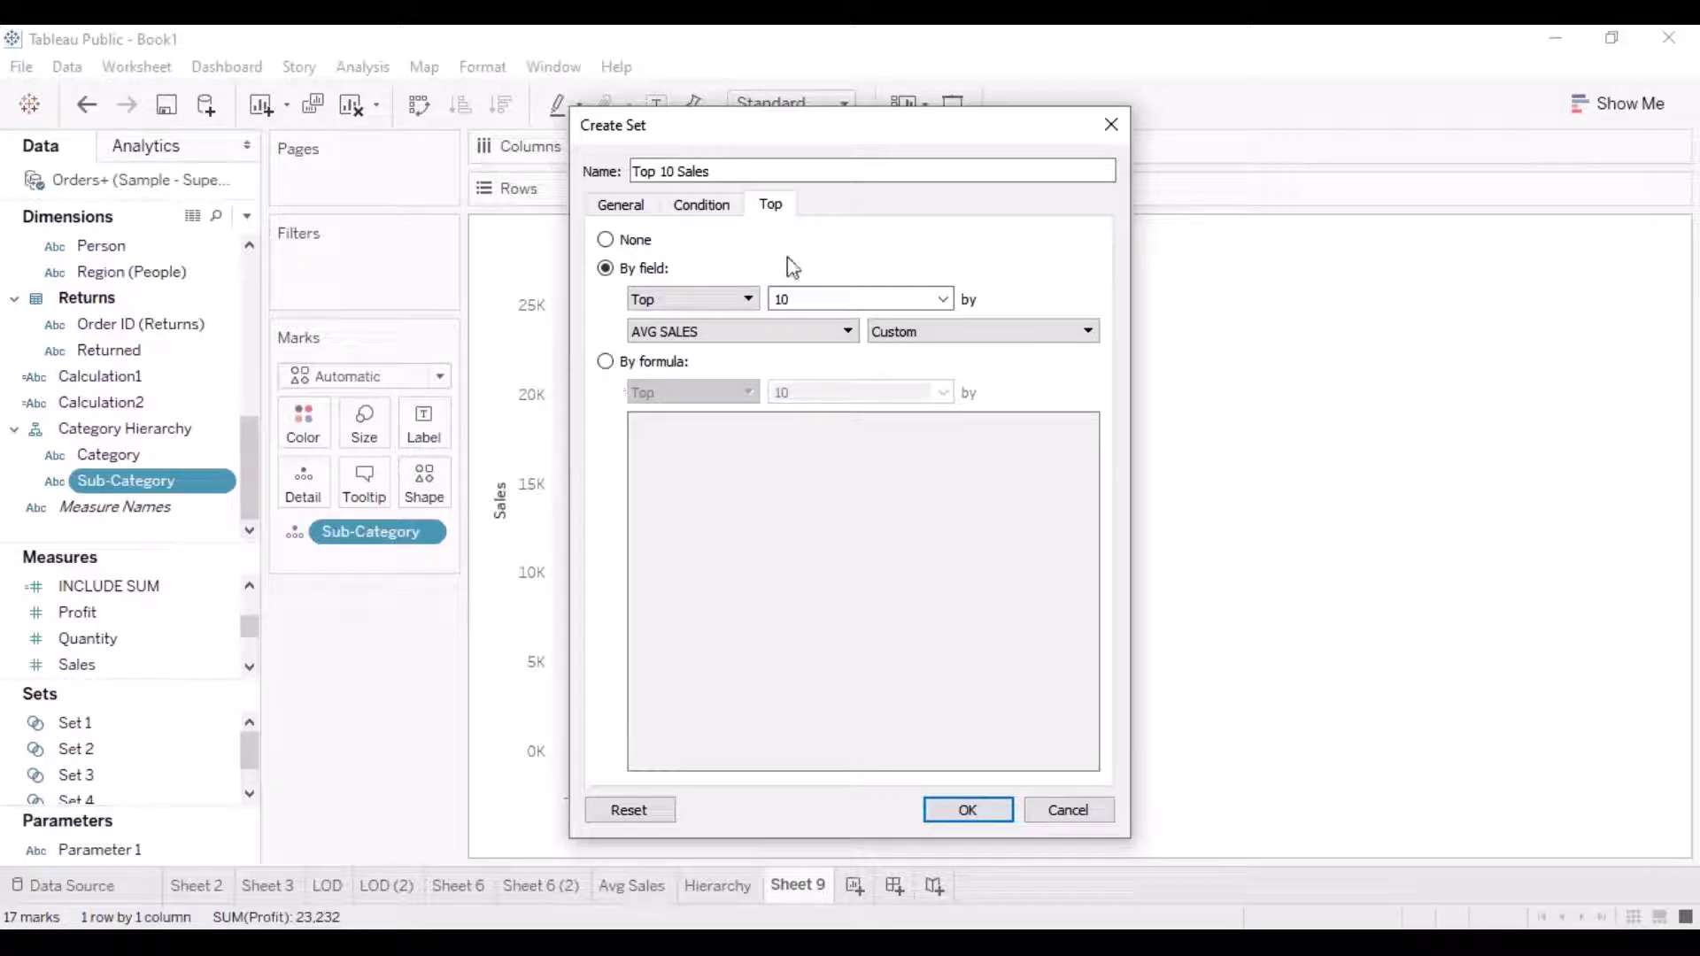
{"action": "left_click", "coordinate": [845, 335]}
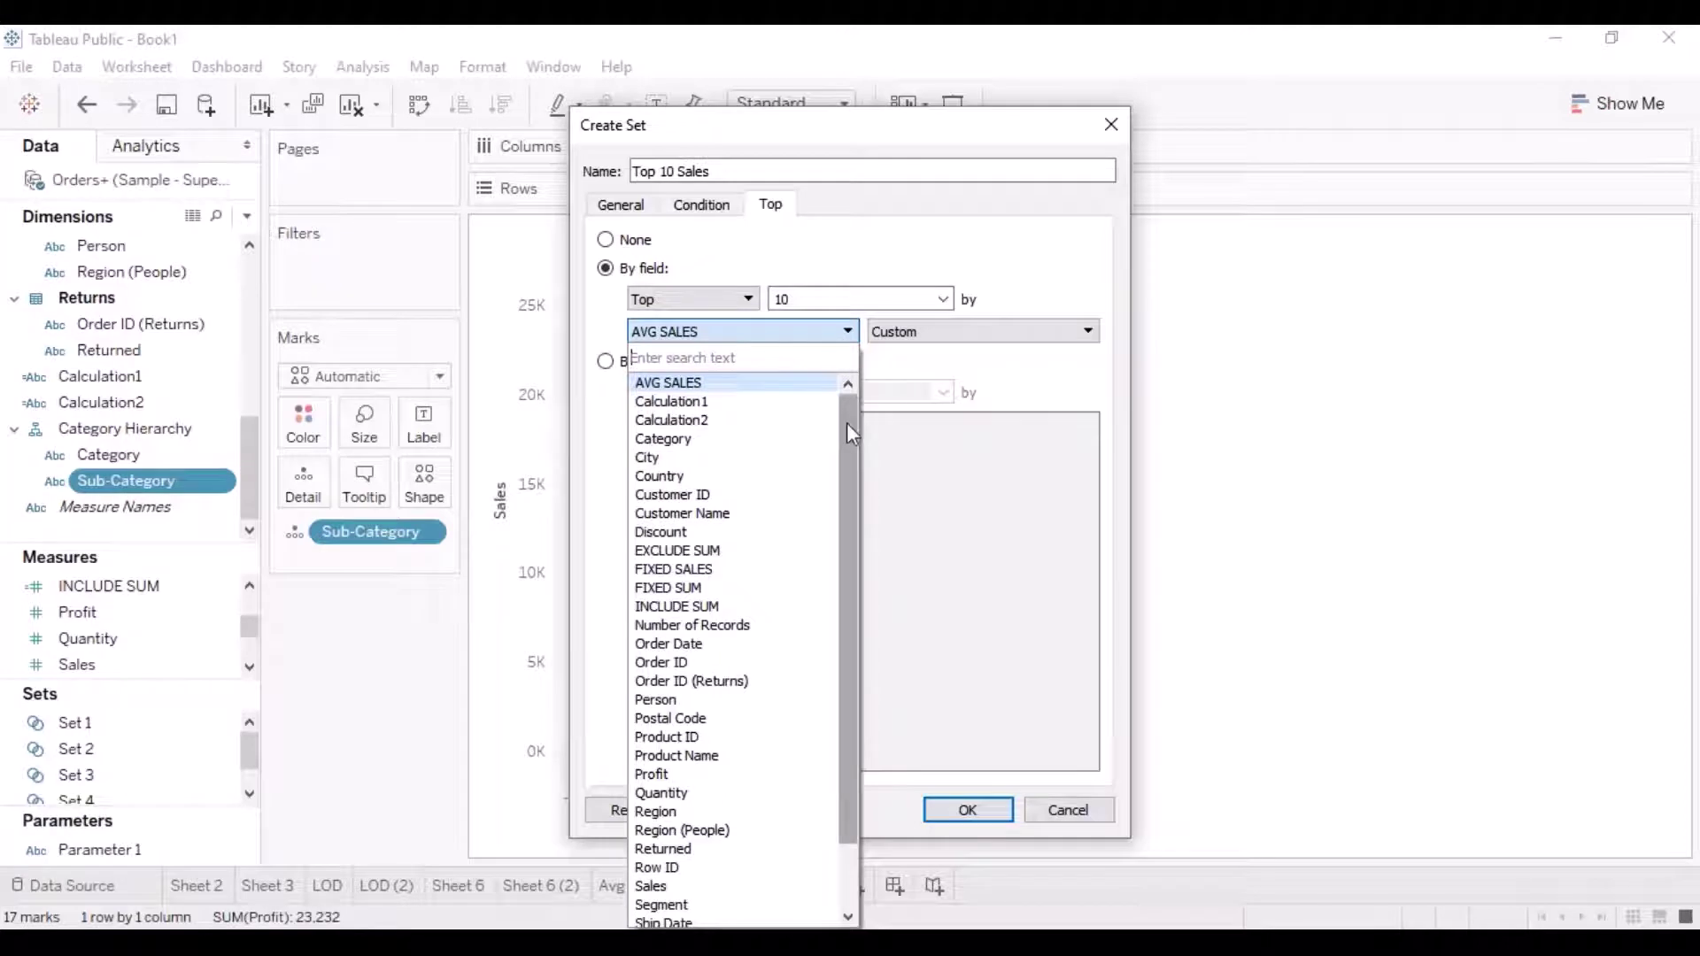
{"action": "left_click_drag", "start_coordinate": [847, 425], "coordinate": [841, 448]}
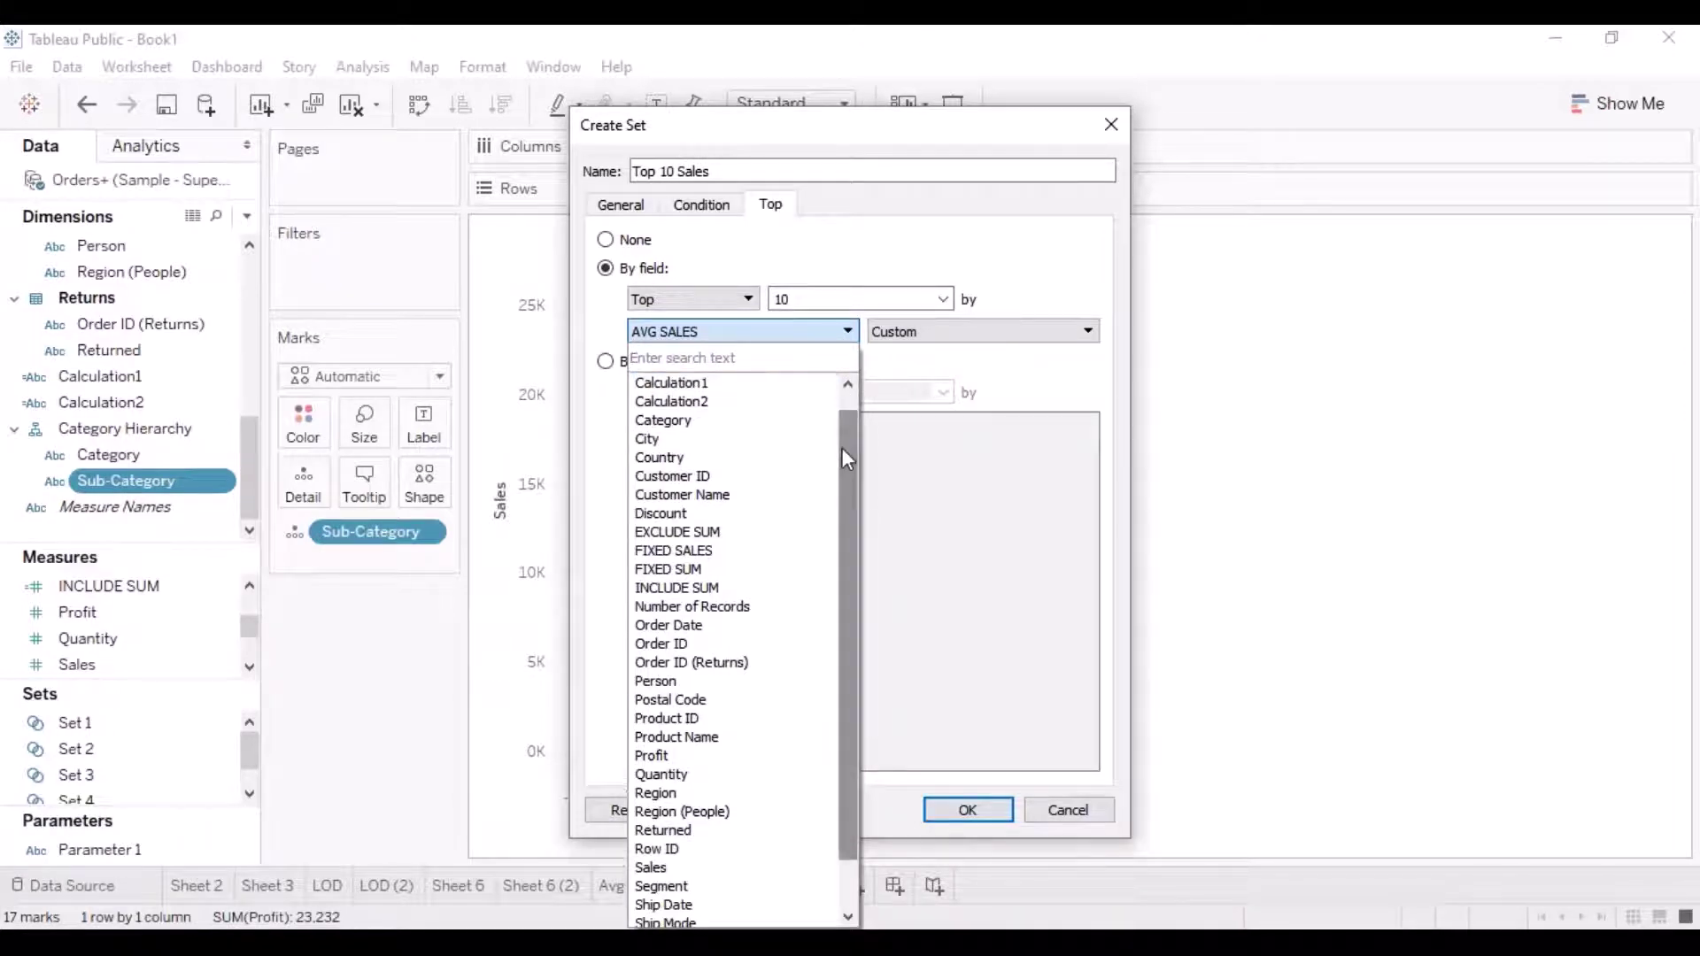
{"action": "left_click", "coordinate": [666, 868]}
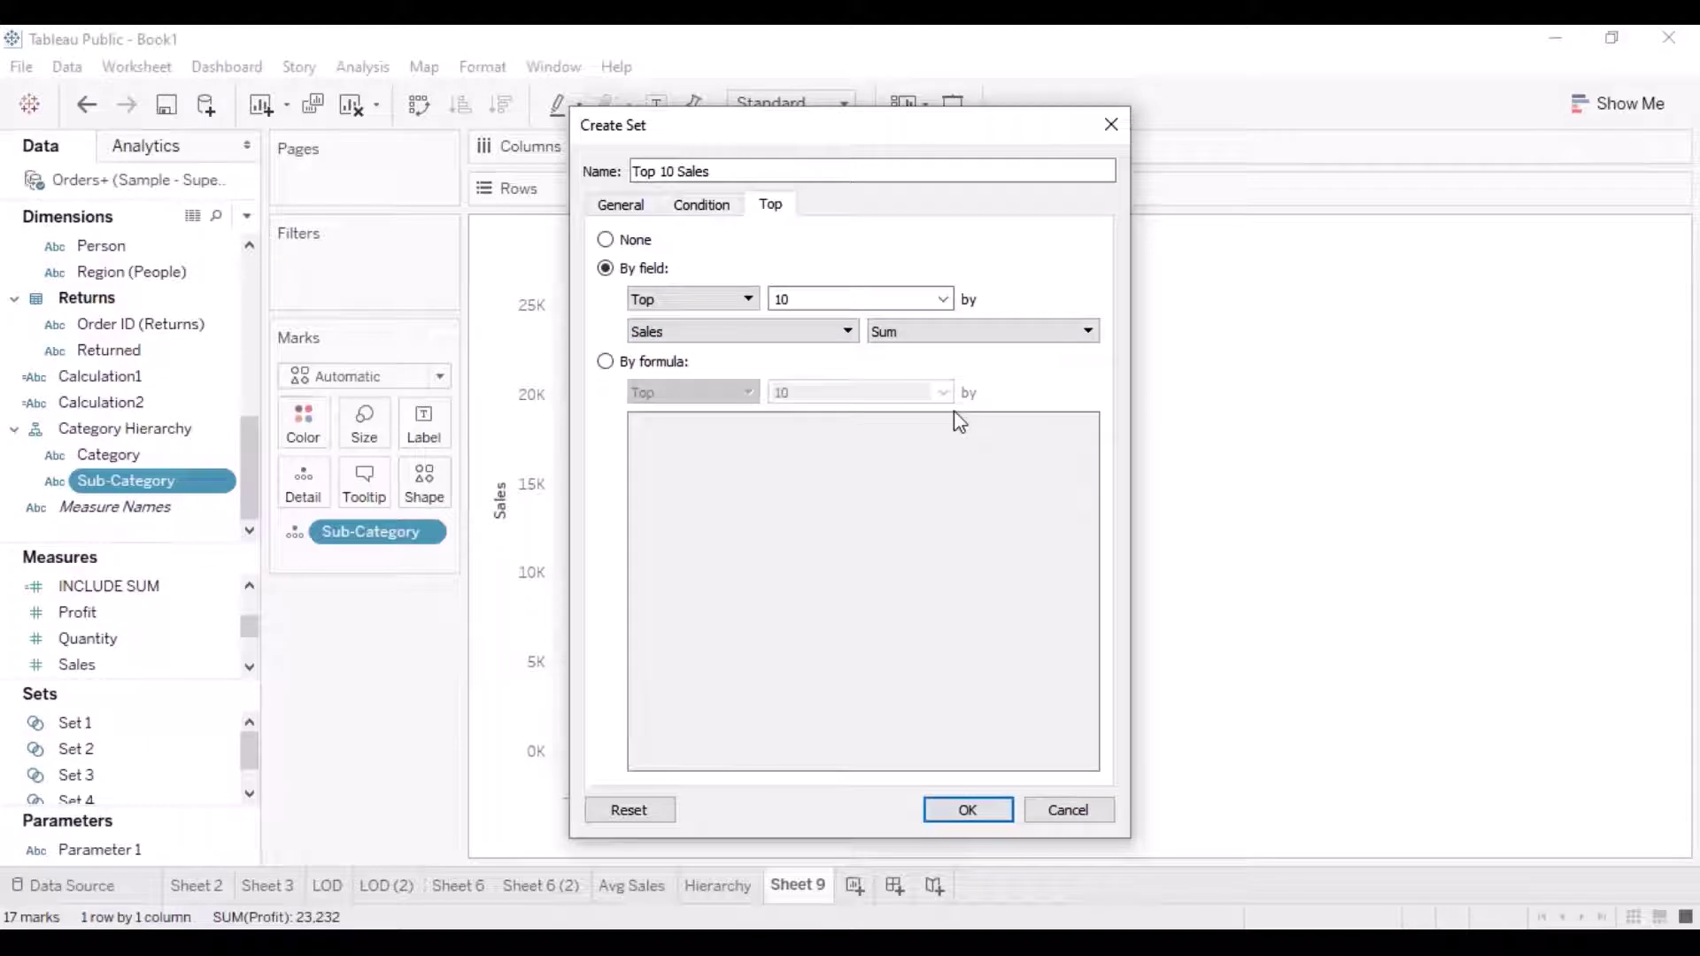
{"action": "left_click", "coordinate": [966, 810]}
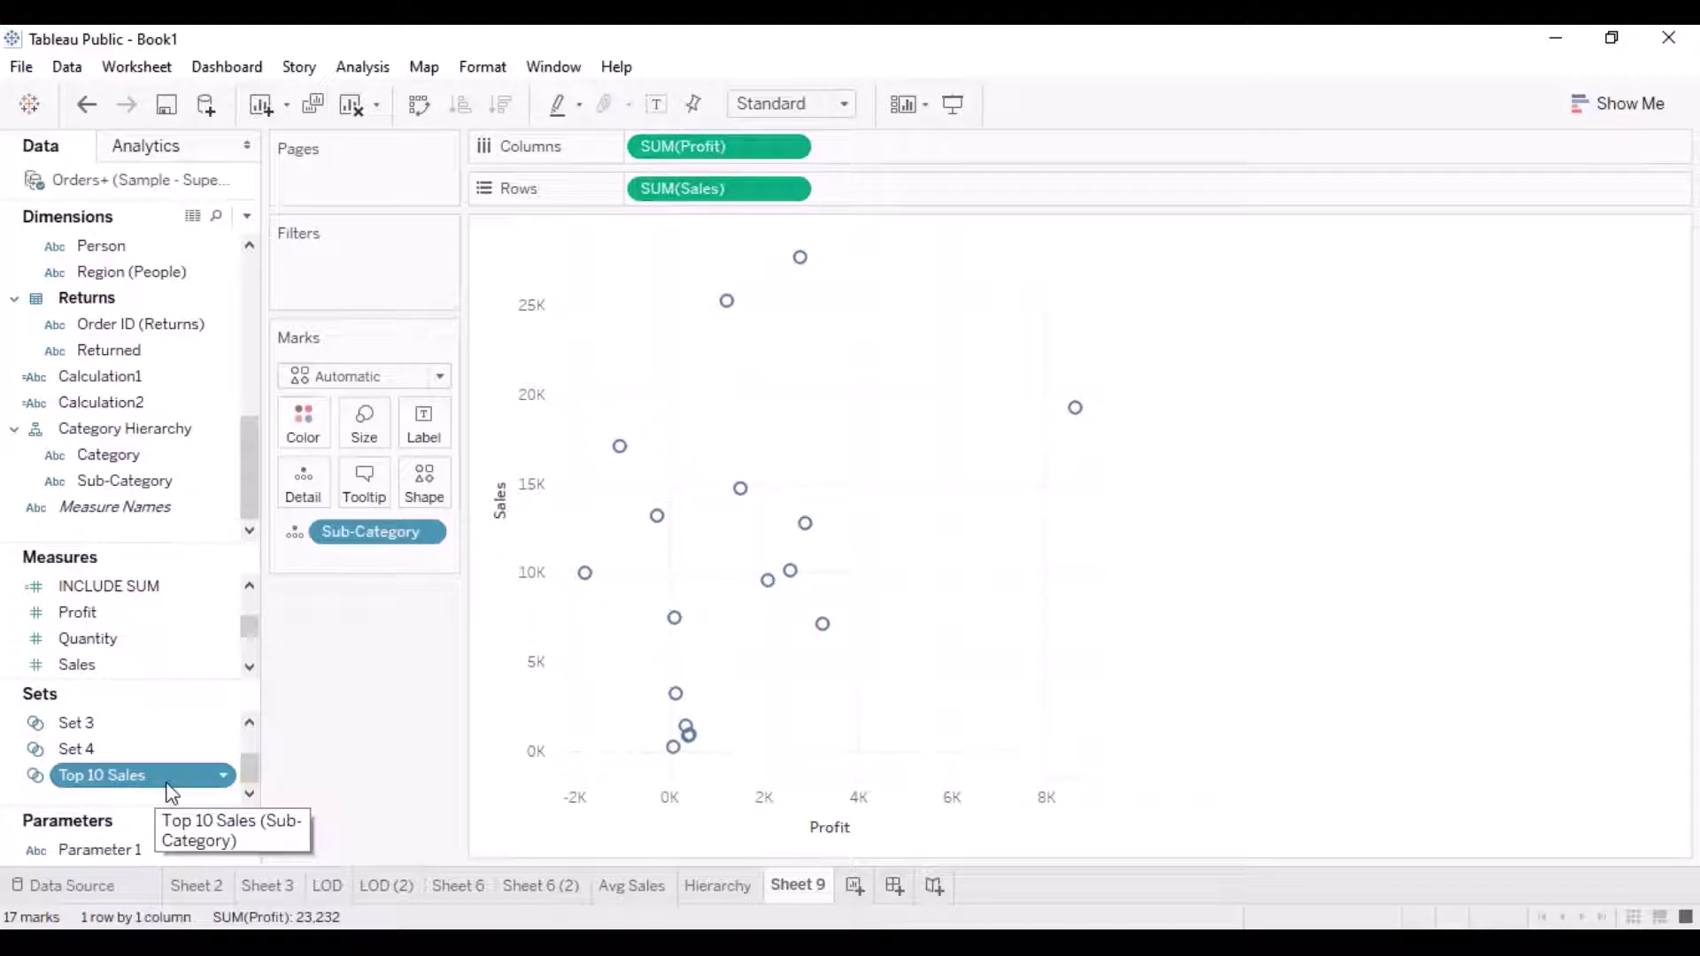
{"action": "left_click", "coordinate": [226, 777]}
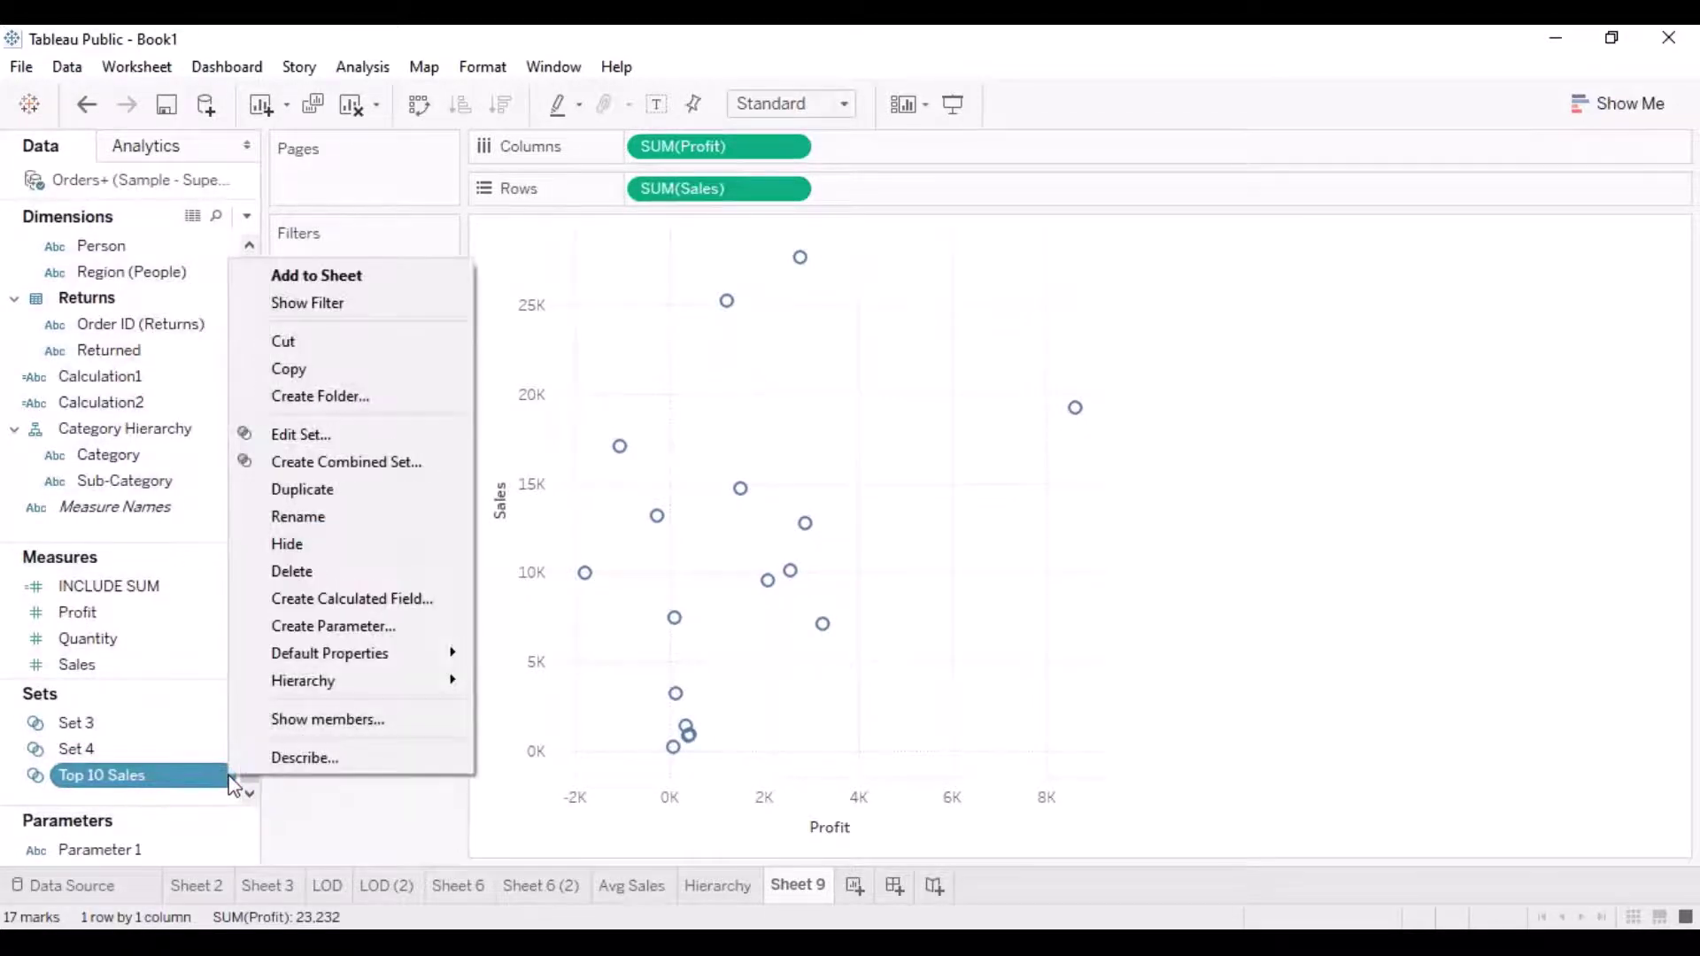
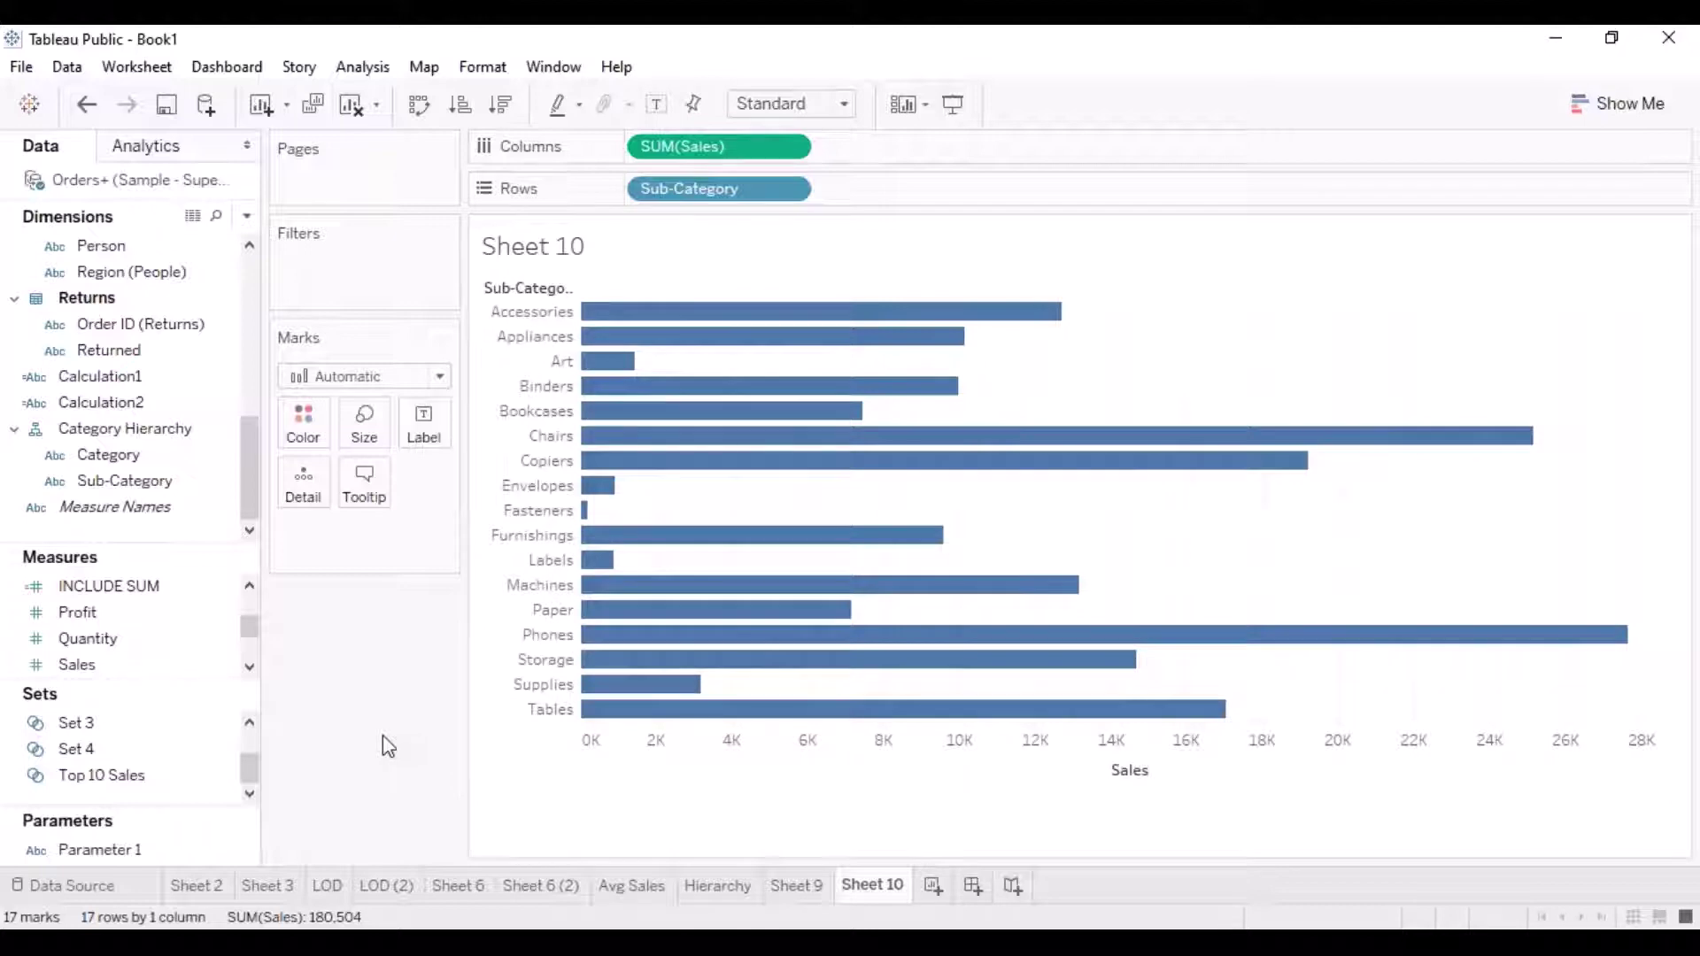
Add the Top 10 Sales set to Rows after Sub-Category in the Sheet 10 bar chart
{"action": "left_click", "coordinate": [76, 749]}
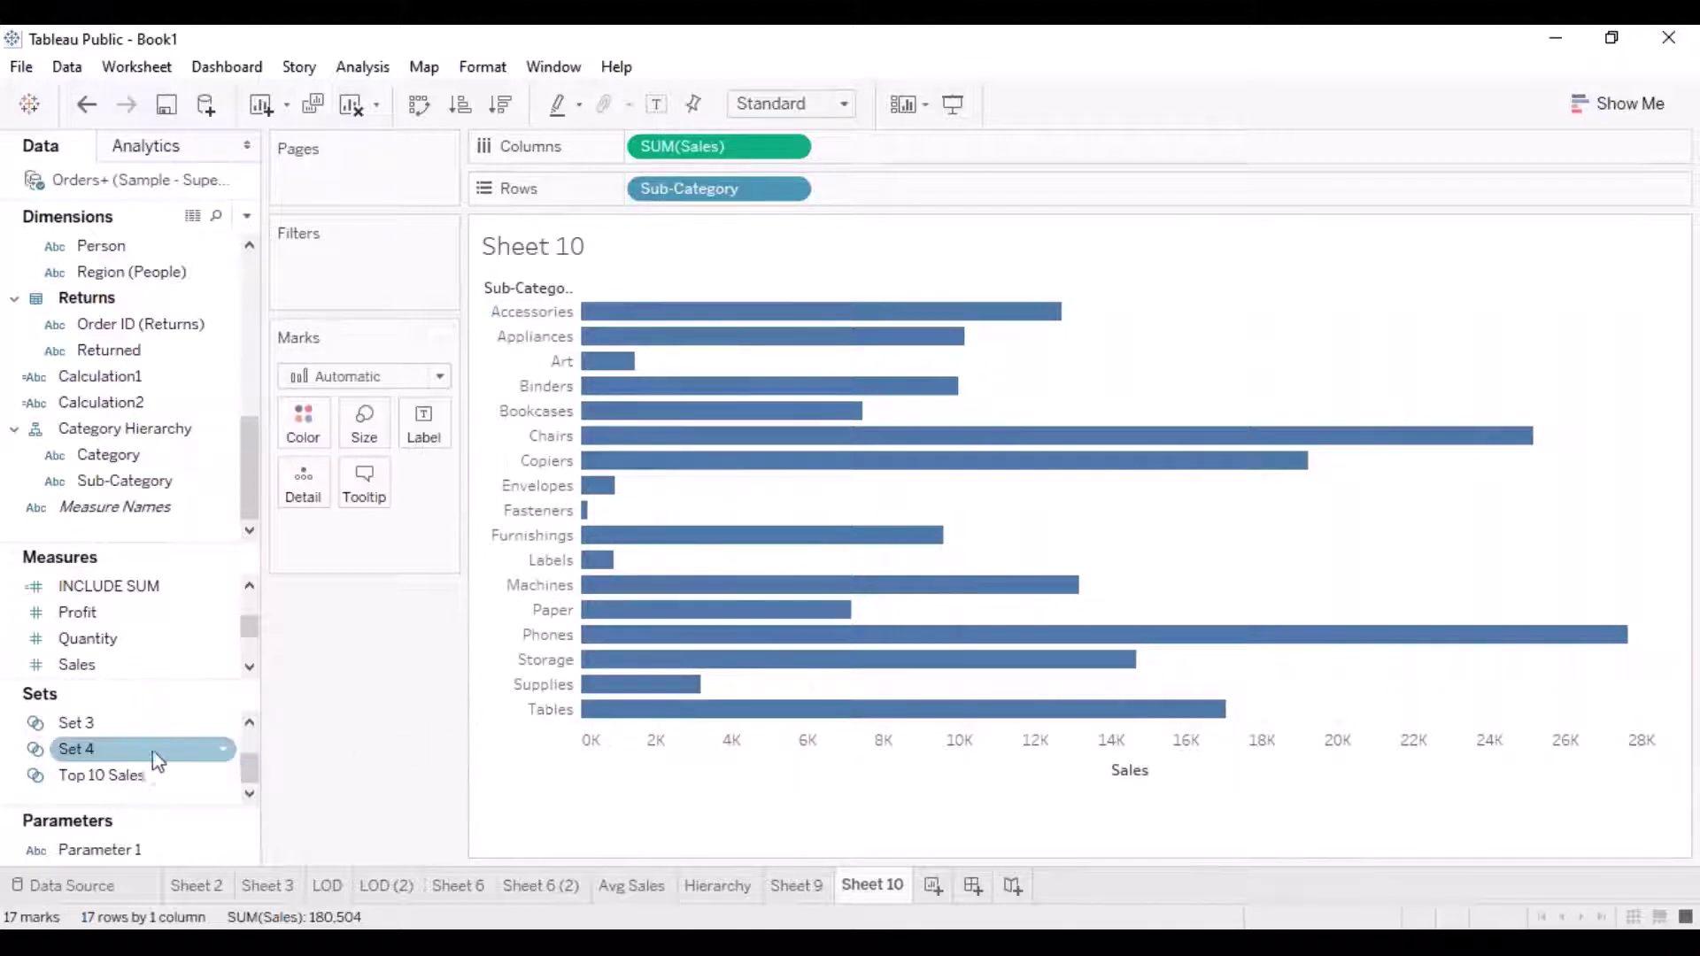
{"action": "left_click", "coordinate": [111, 778]}
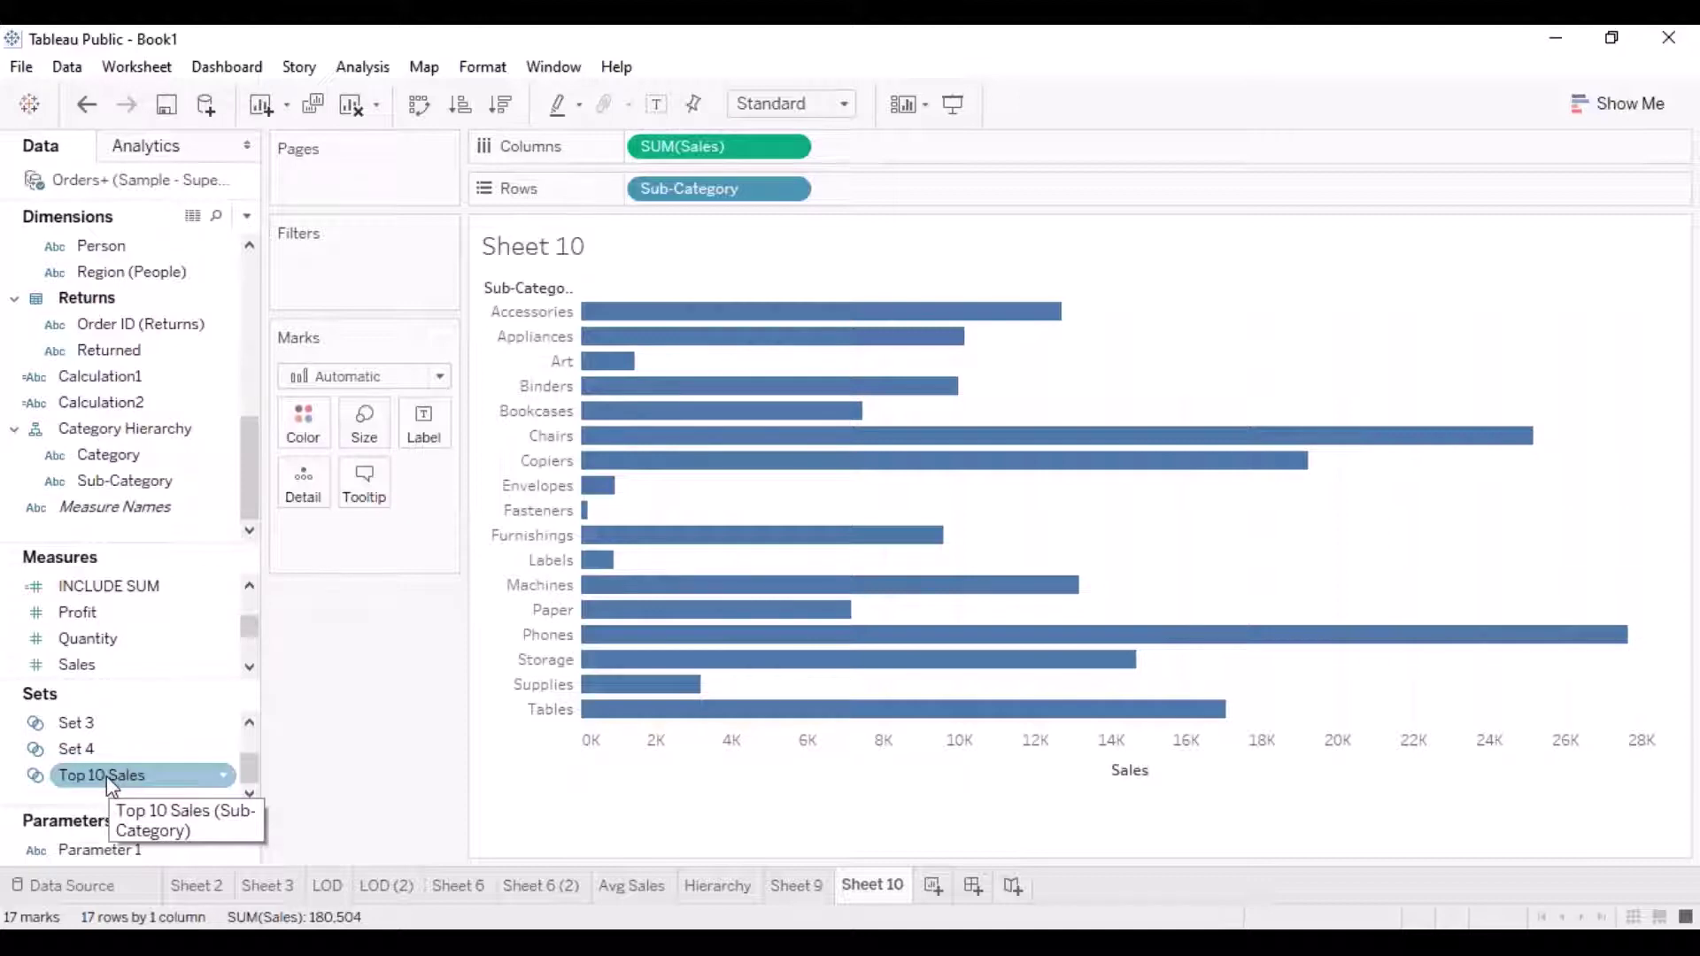
{"action": "left_click_drag", "start_coordinate": [109, 785], "coordinate": [934, 195]}
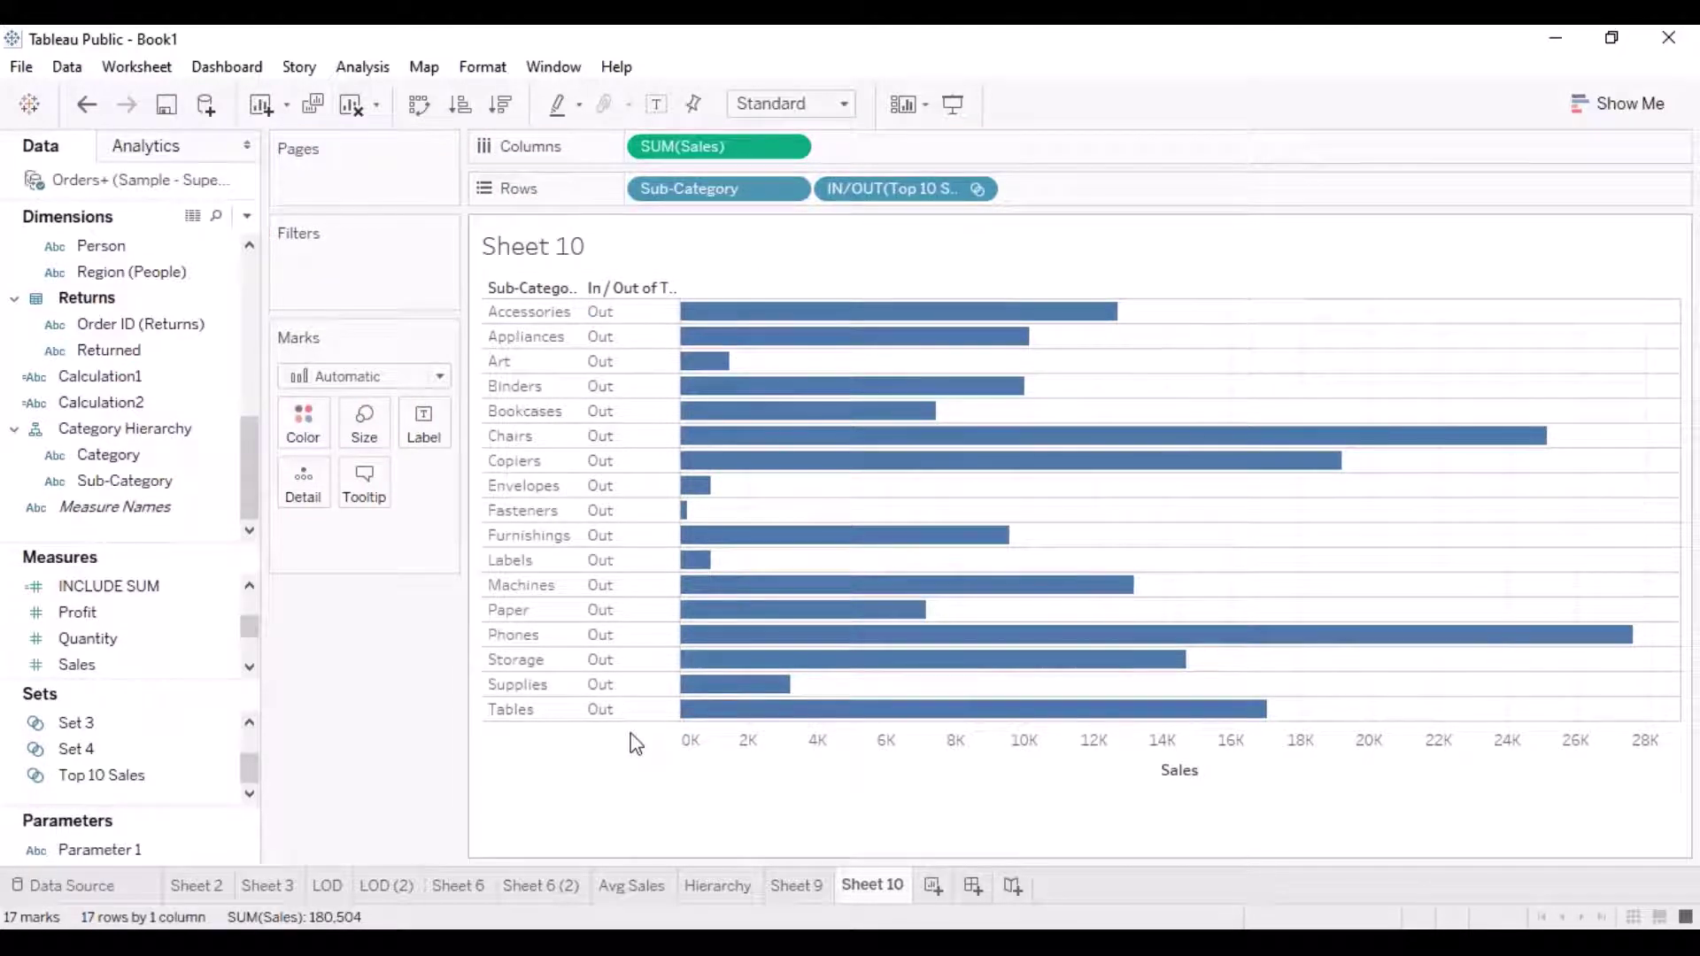
Sort the chart's Sub-Category rows from the In/Out header, first in descending and finally in ascending order
{"action": "mouse_move", "coordinate": [708, 627]}
{"action": "left_click", "coordinate": [670, 290]}
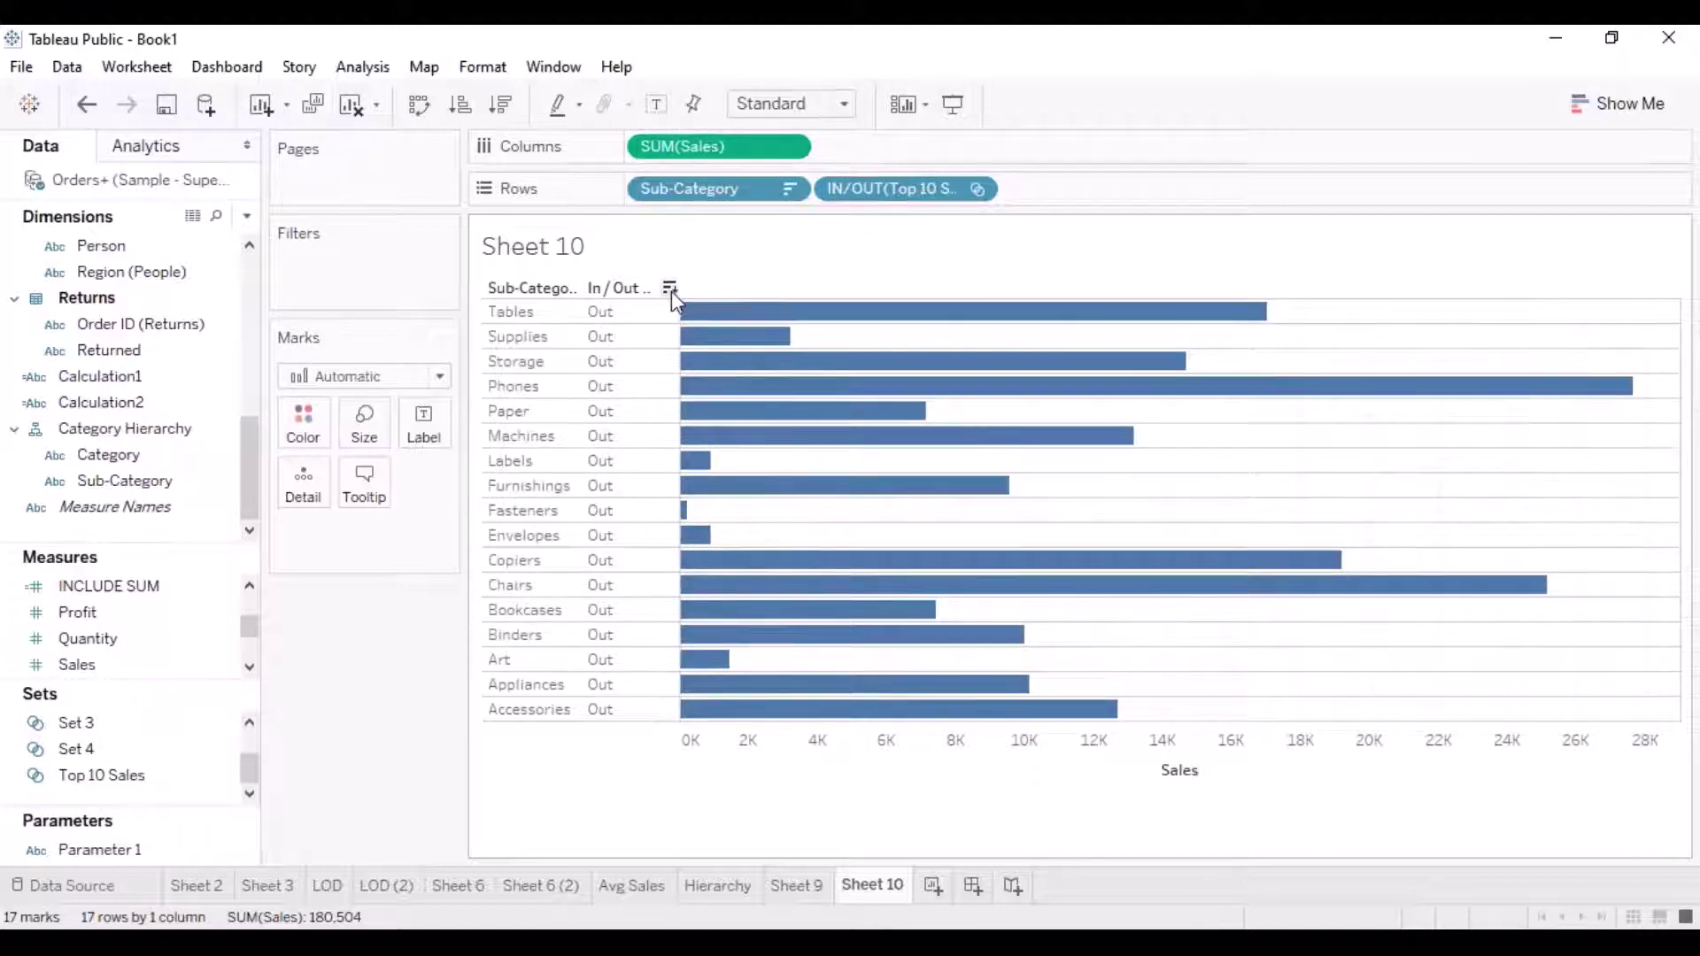
{"action": "left_click", "coordinate": [670, 290]}
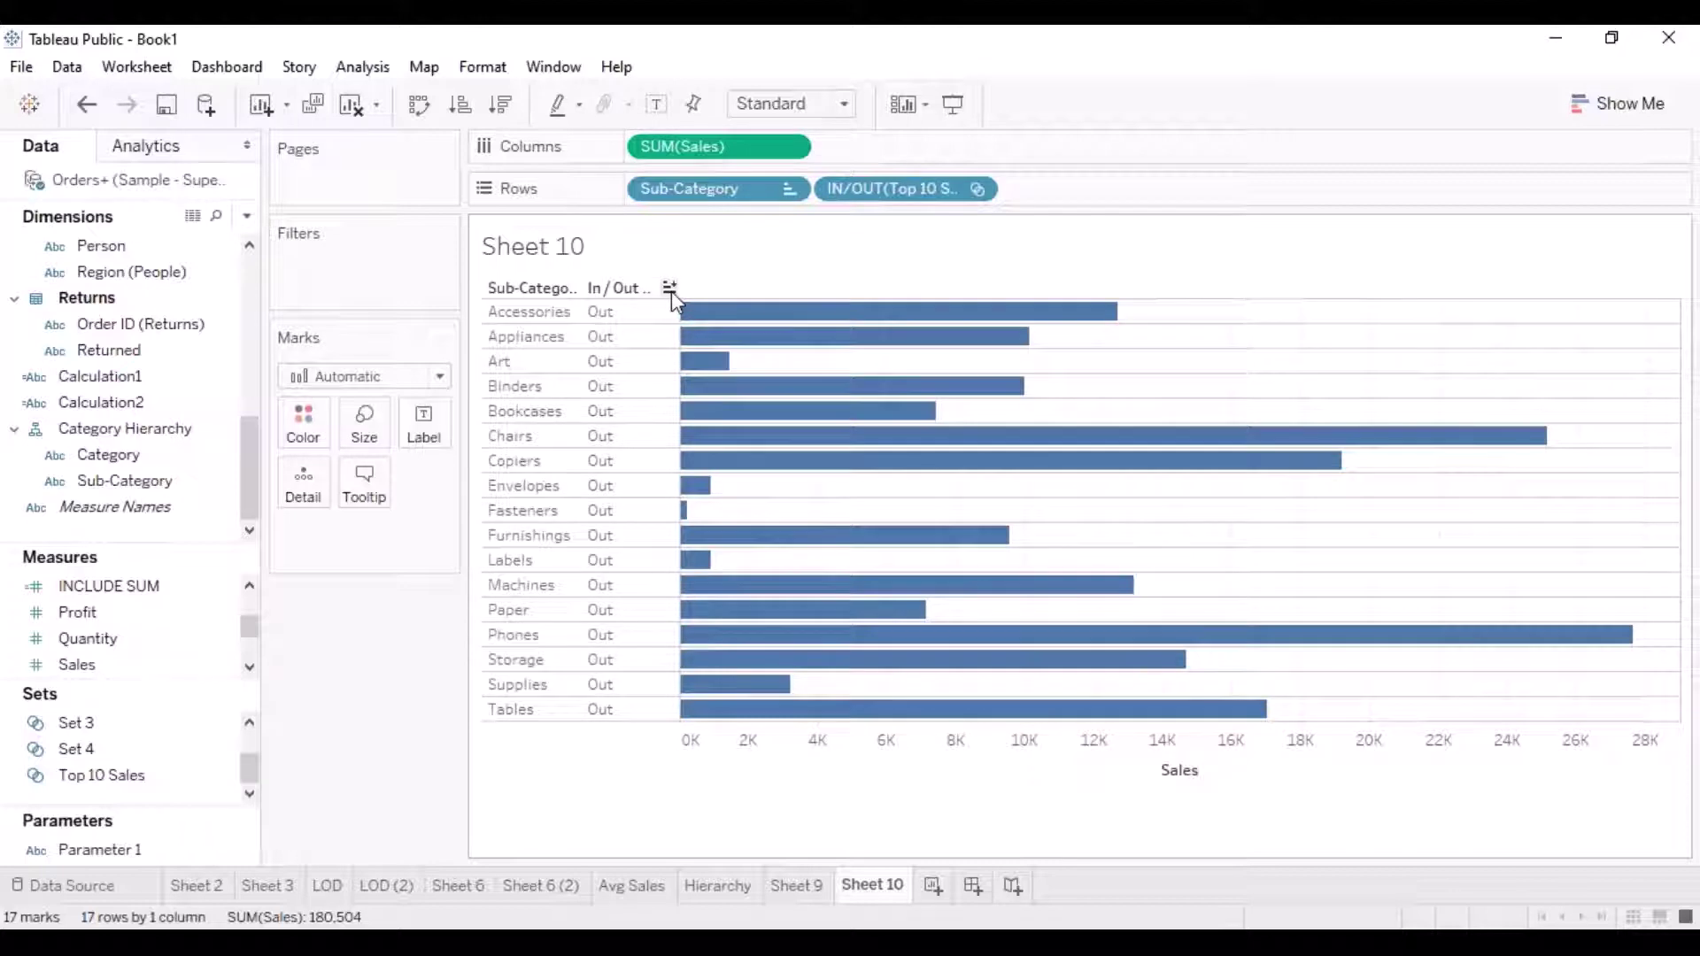
{"action": "left_click", "coordinate": [977, 190]}
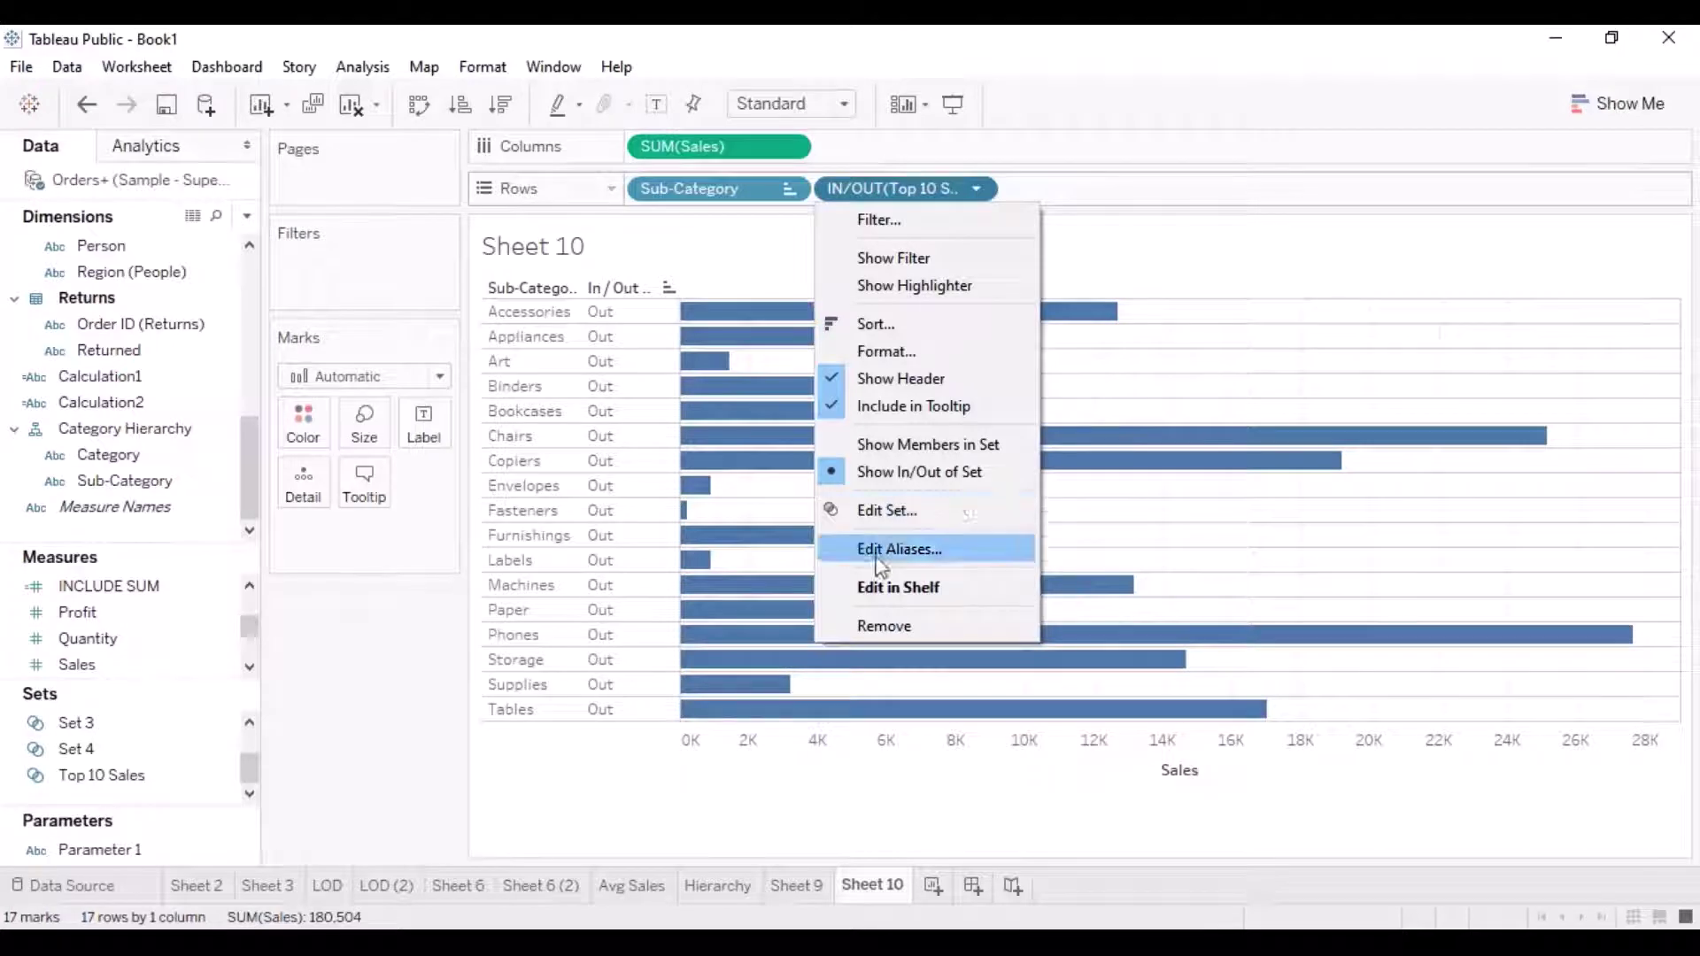
{"action": "left_click", "coordinate": [956, 473]}
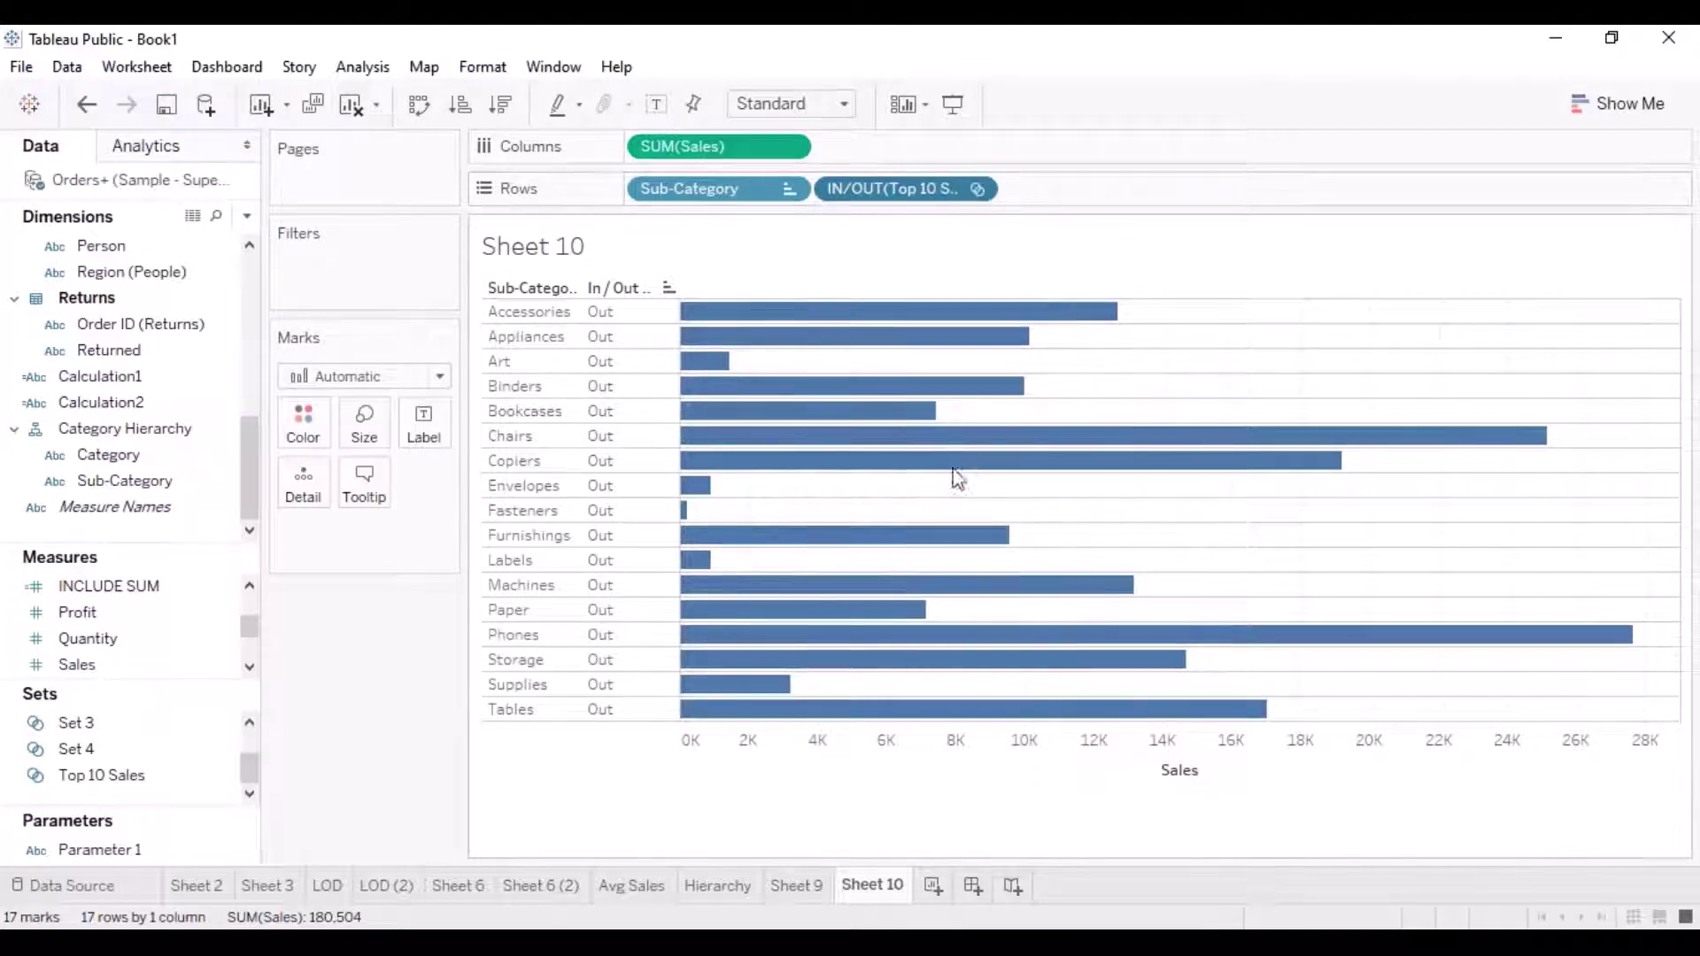
{"action": "left_click", "coordinate": [978, 191]}
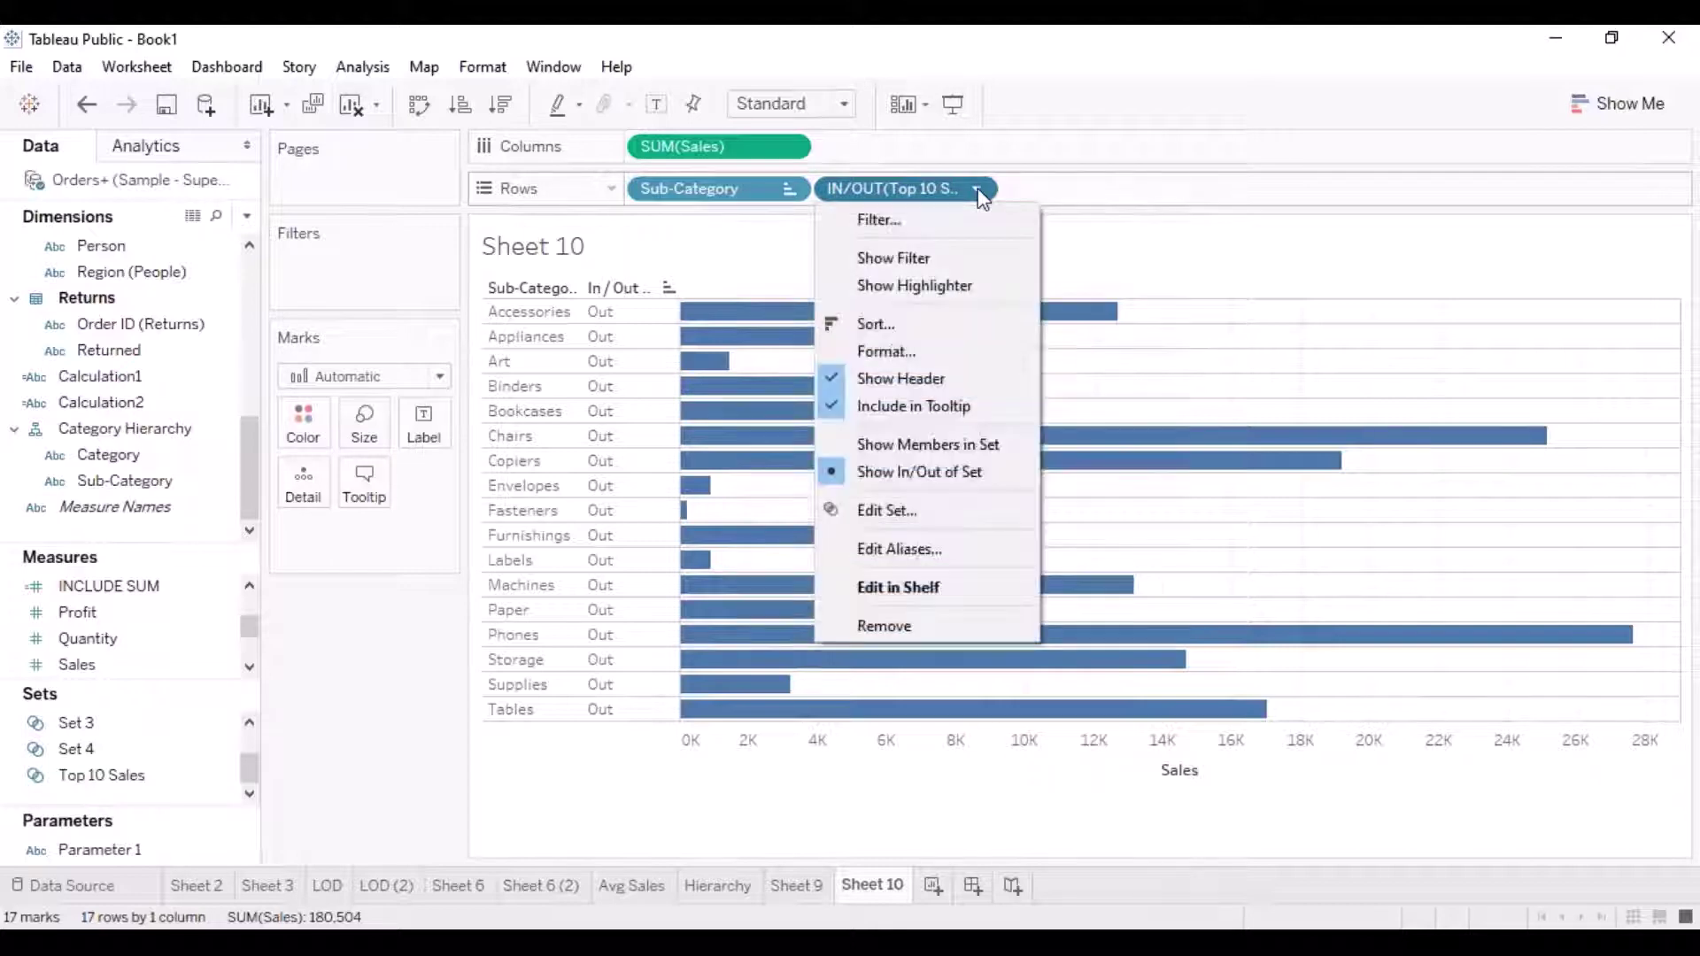
{"action": "left_click", "coordinate": [957, 195]}
Edit the Top 10 Sales set and change its condition to None
{"action": "left_click", "coordinate": [140, 776]}
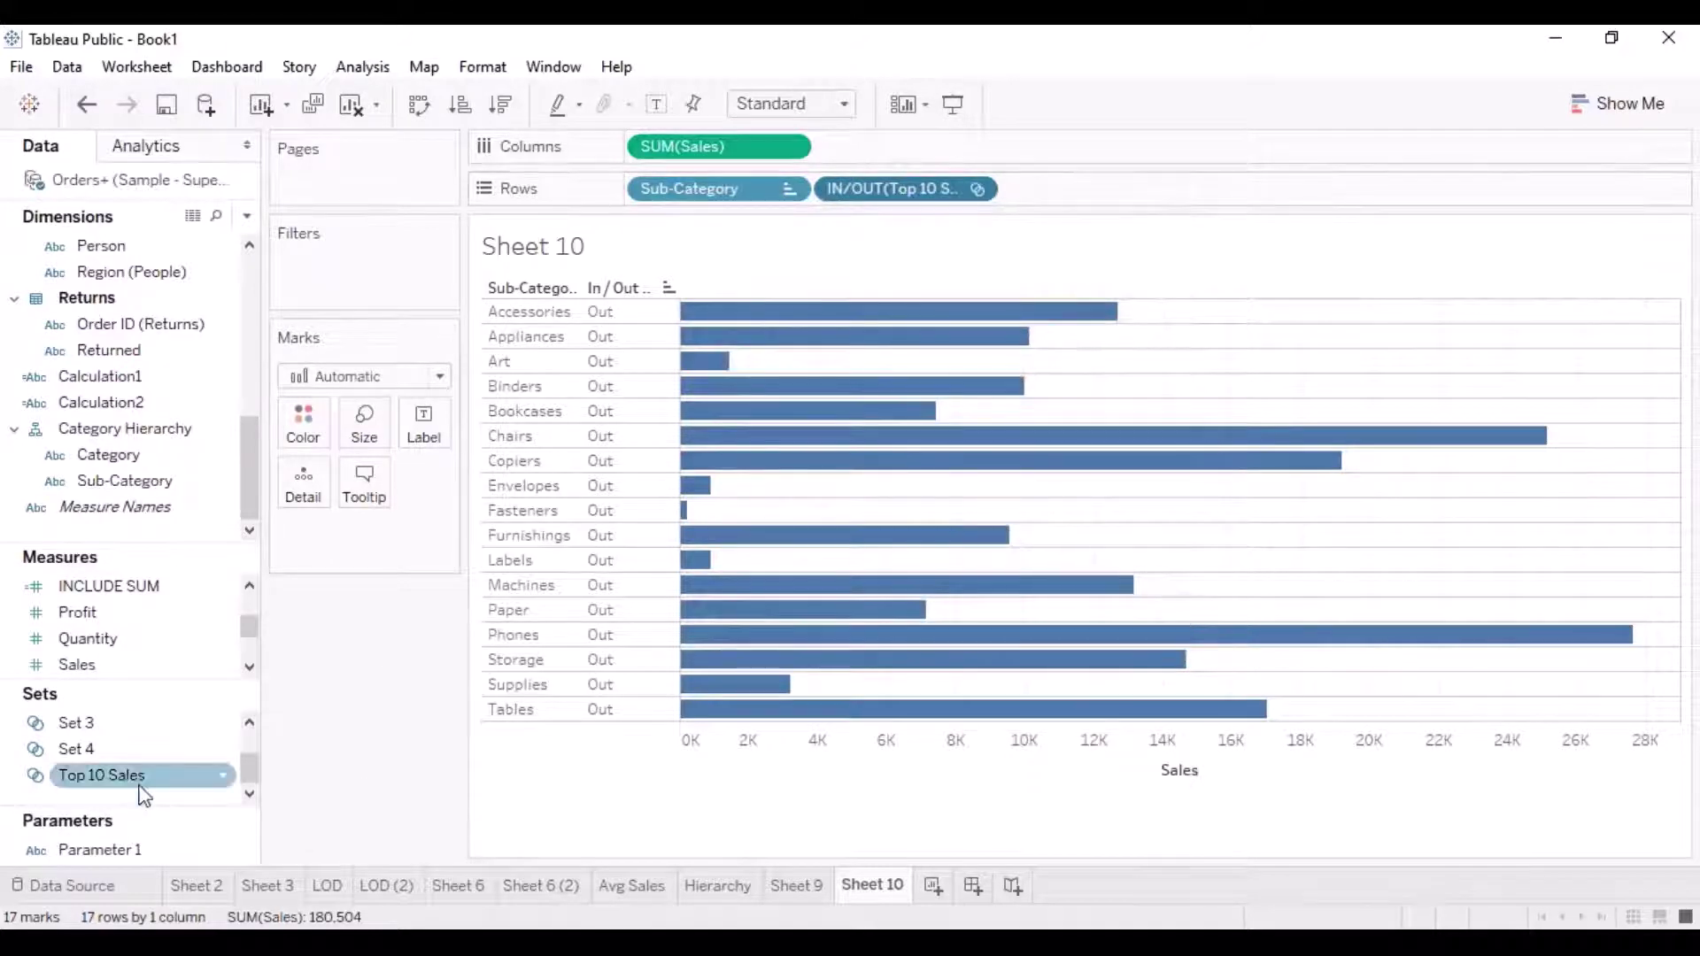
{"action": "left_click", "coordinate": [224, 776]}
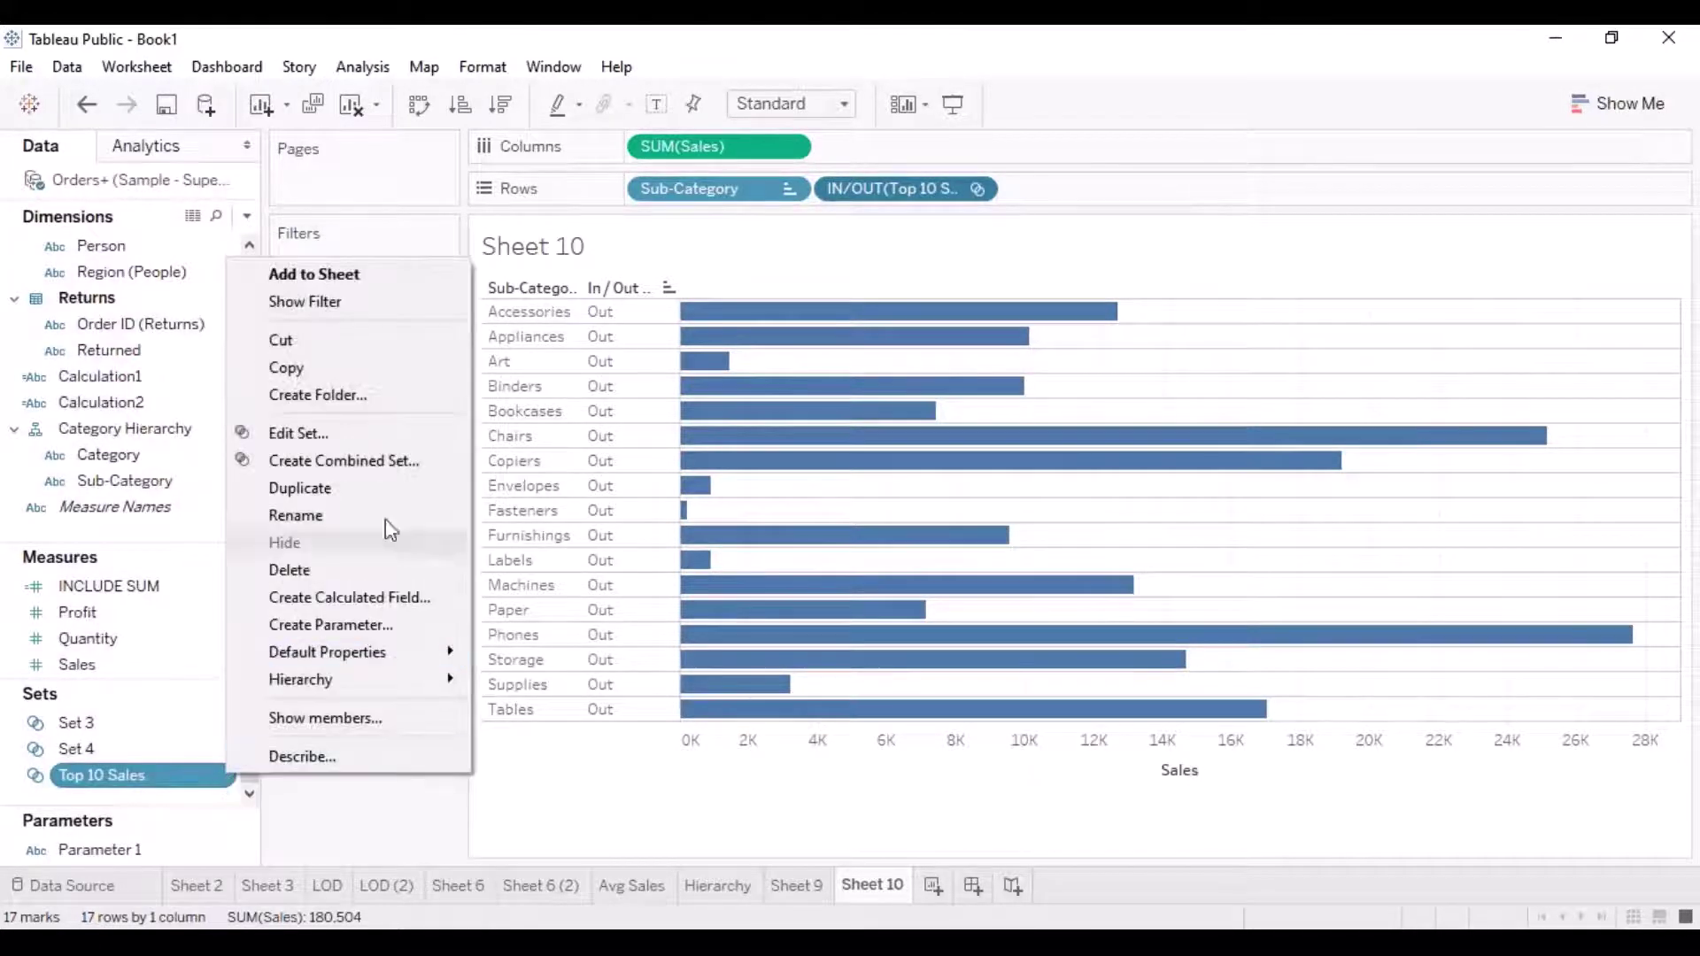
{"action": "left_click", "coordinate": [314, 434]}
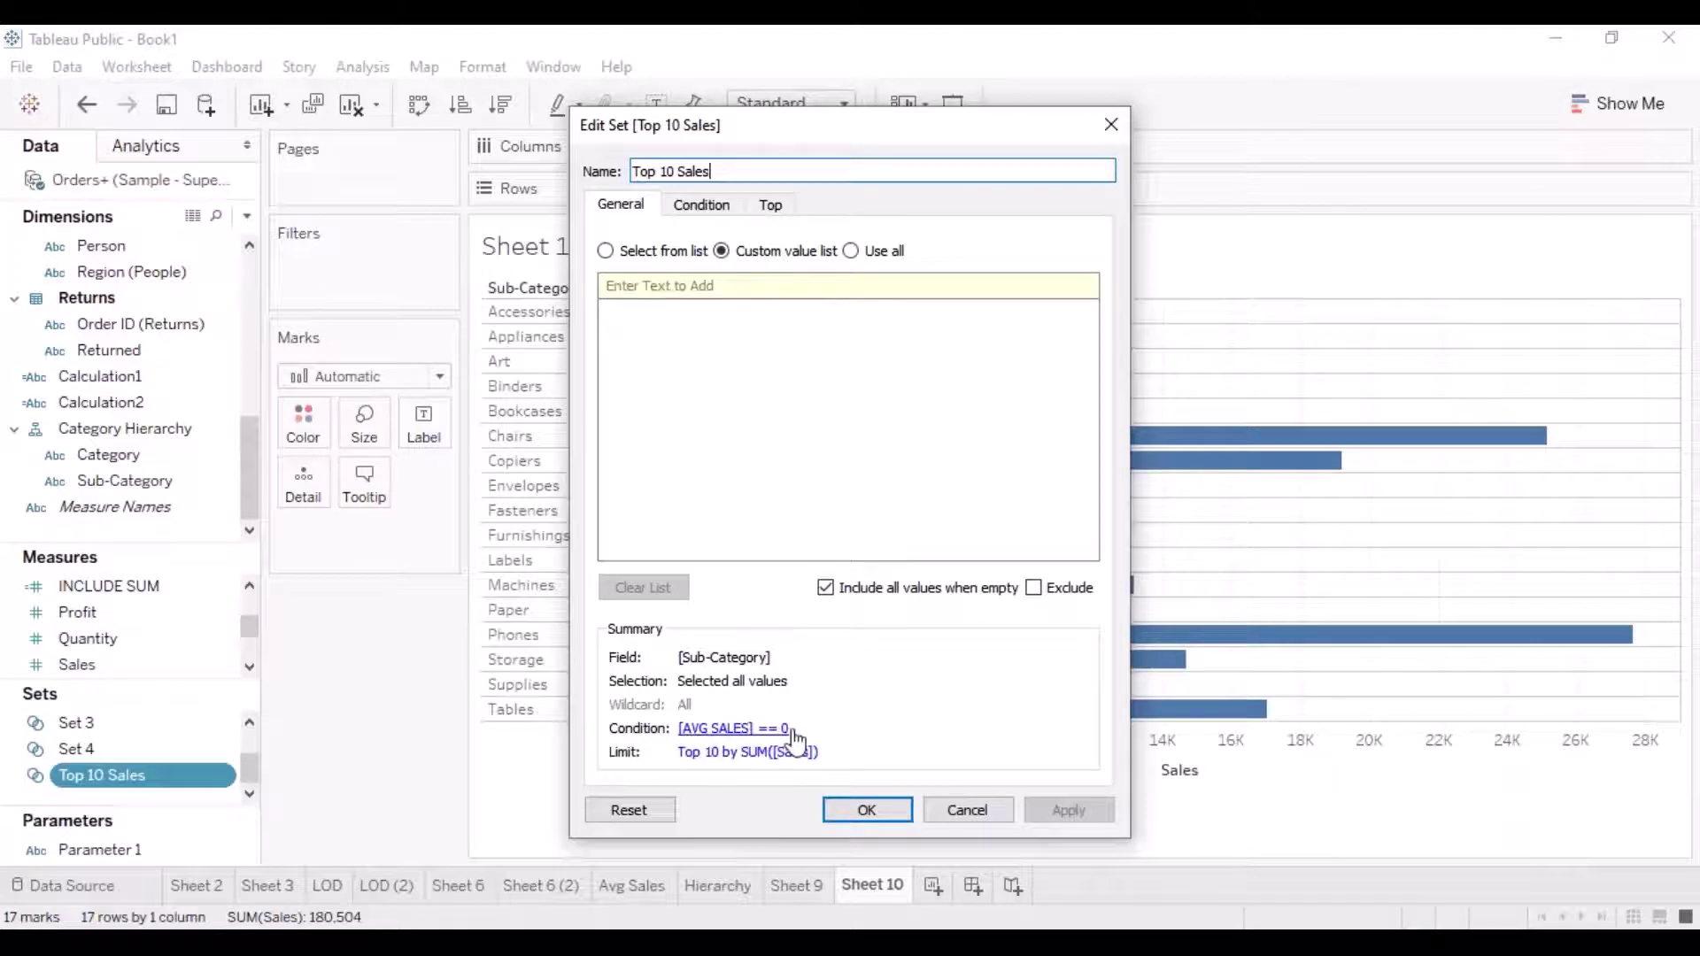
{"action": "left_click", "coordinate": [719, 208]}
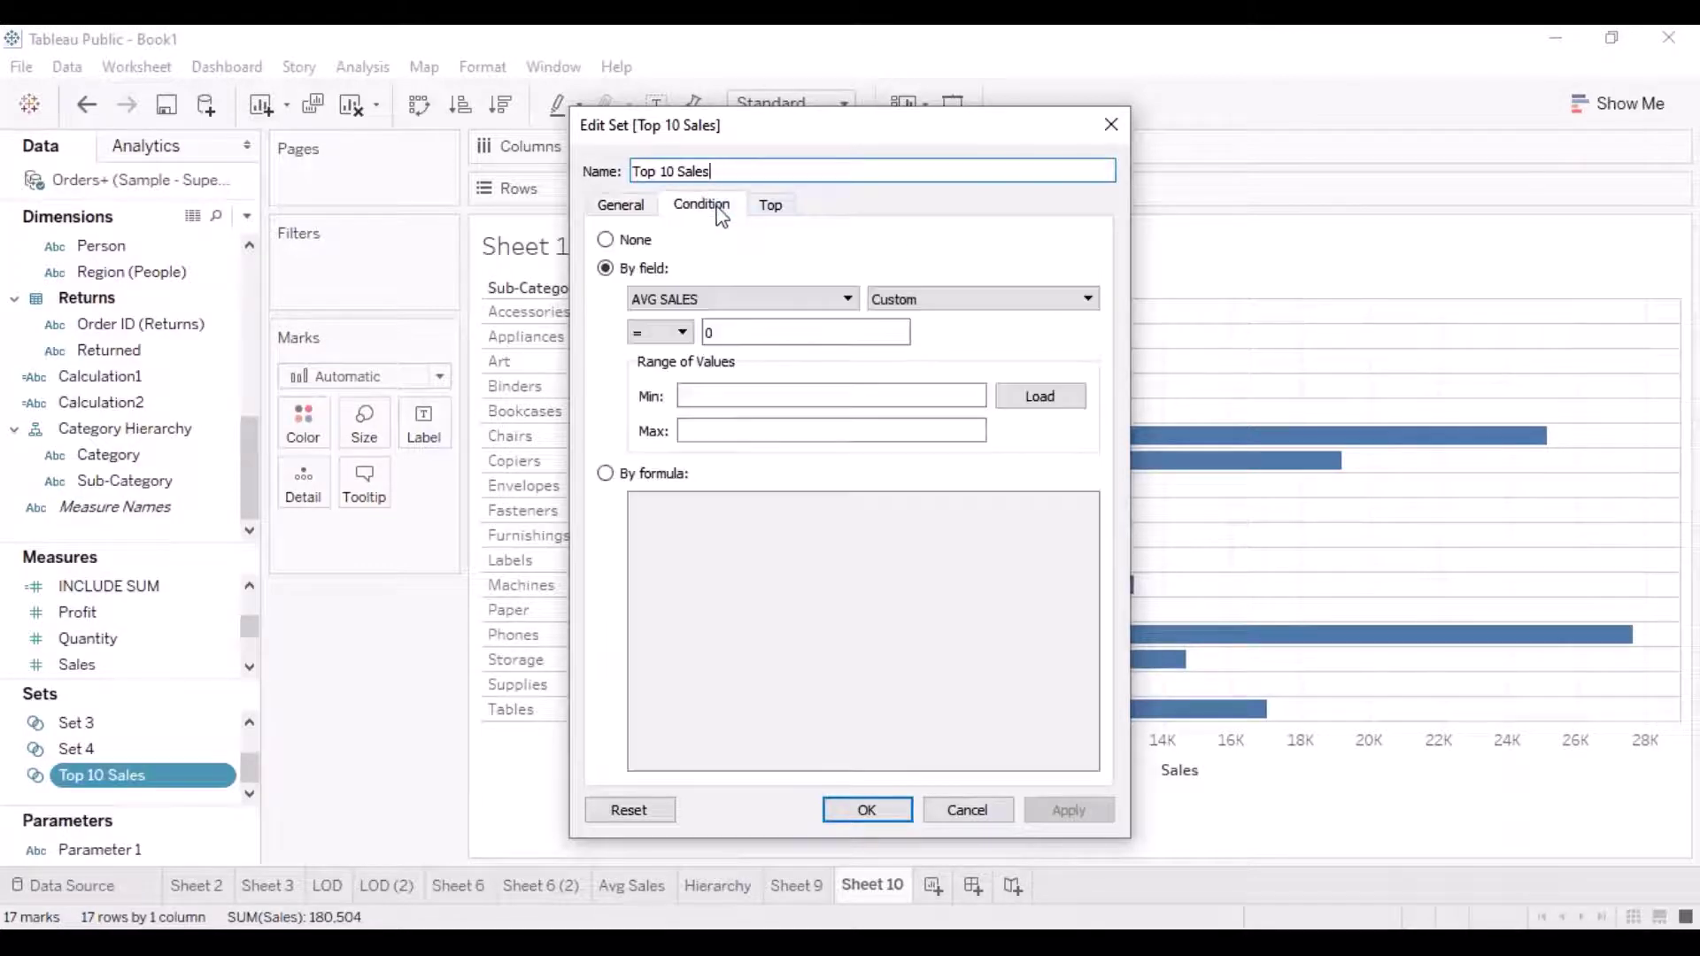
{"action": "left_click", "coordinate": [605, 240]}
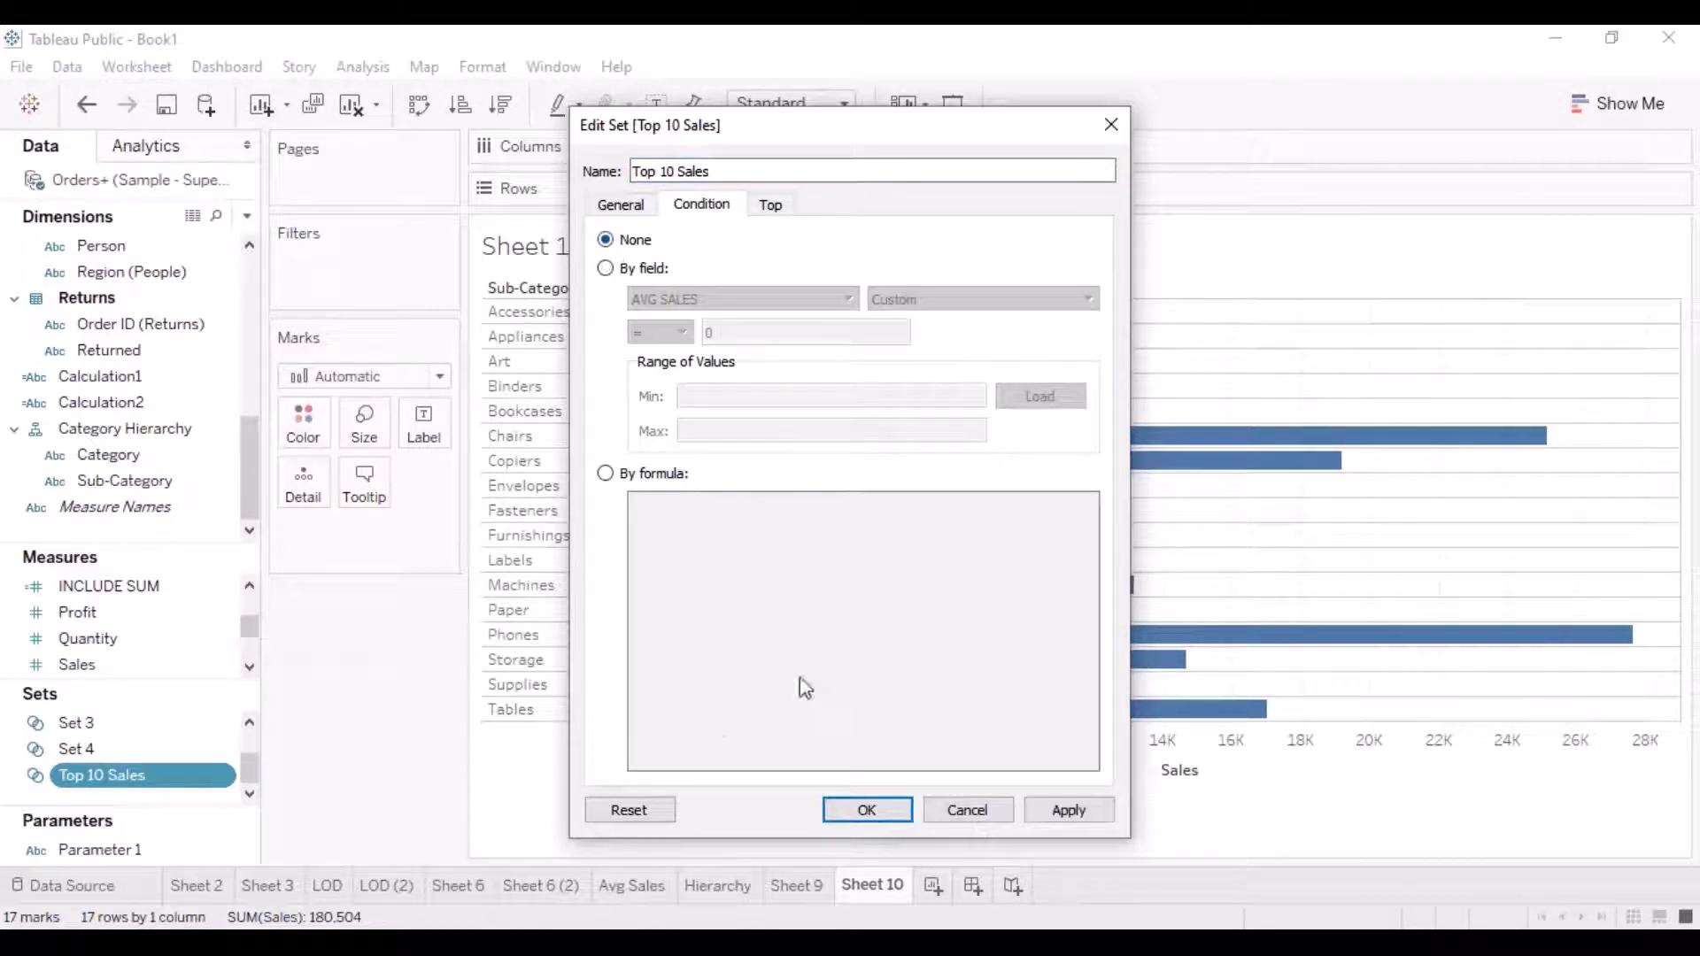
{"action": "left_click", "coordinate": [869, 809]}
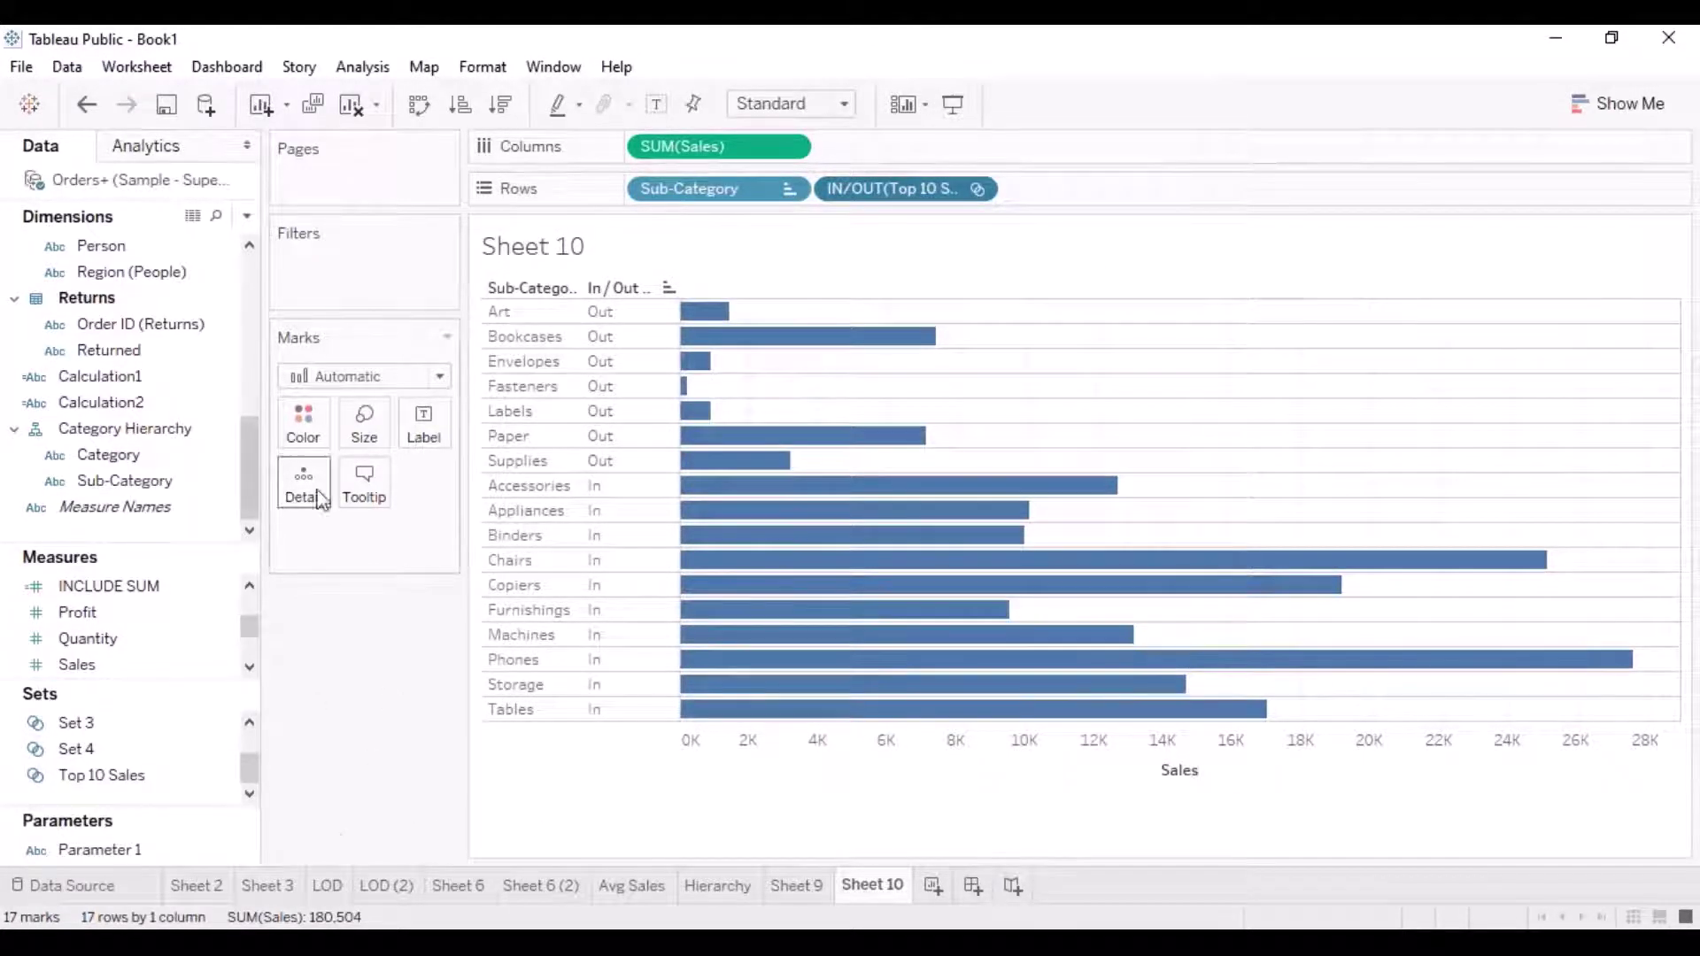
Switch the Top 10 Sales field on Rows to show members in set, and return it to showing In/Out of Set
{"action": "left_click", "coordinate": [164, 784]}
{"action": "left_click", "coordinate": [979, 192]}
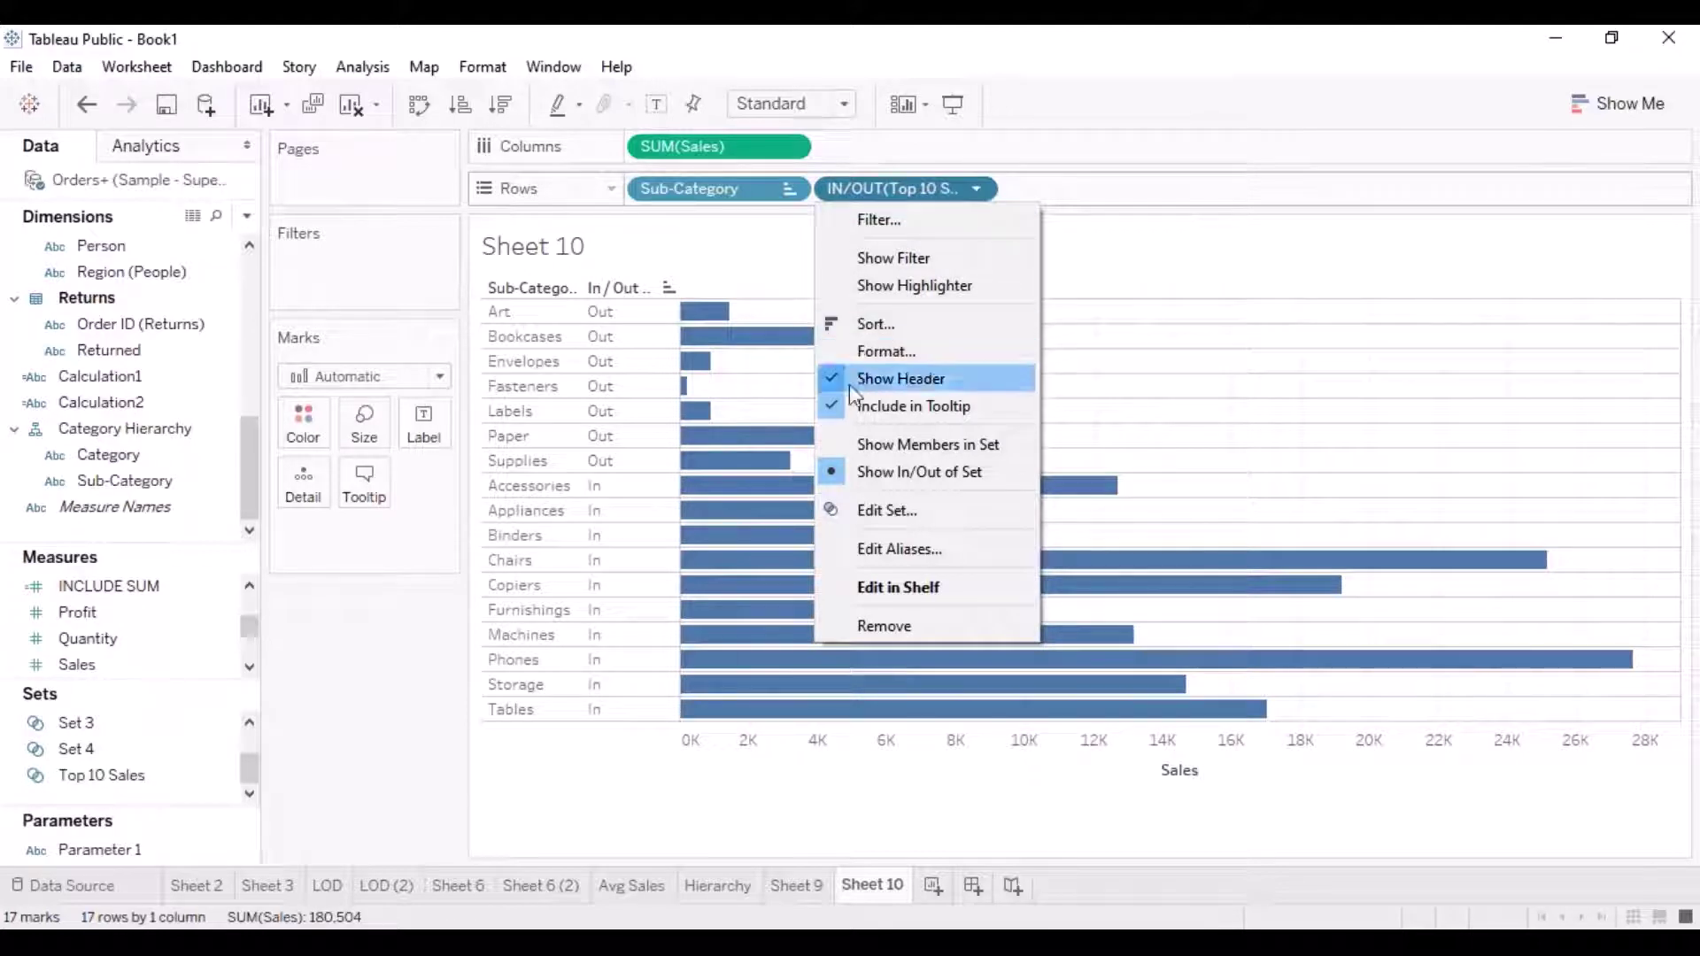
{"action": "left_click", "coordinate": [932, 456]}
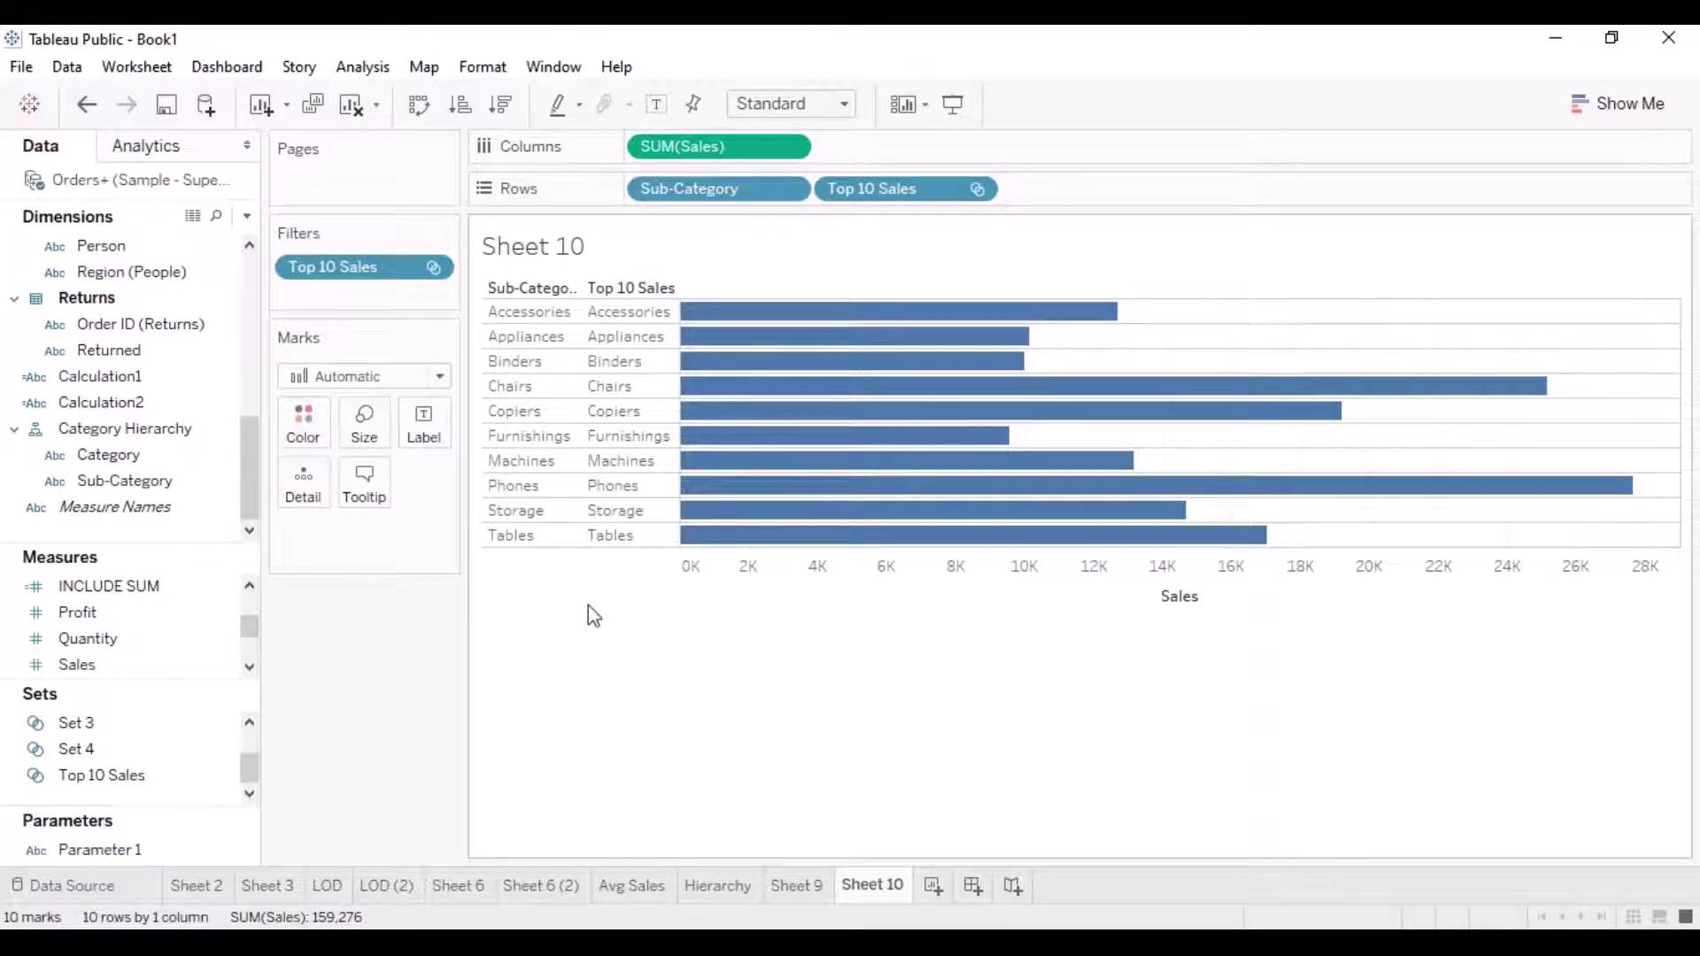
{"action": "left_click", "coordinate": [976, 189]}
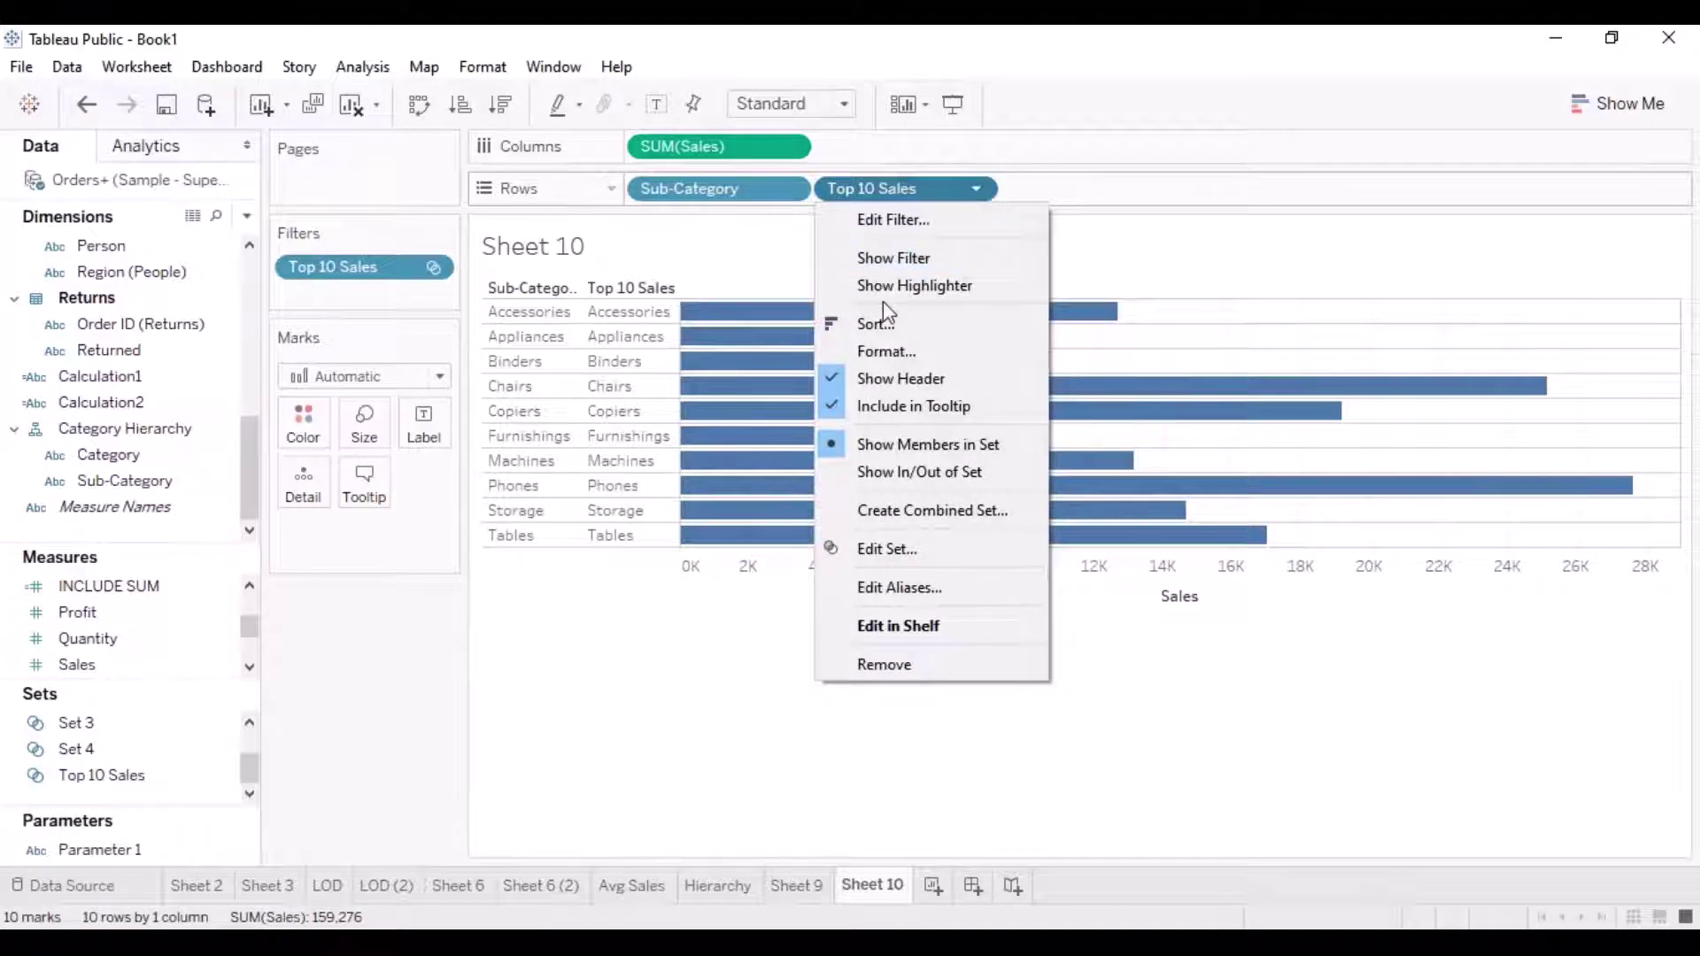
{"action": "left_click", "coordinate": [899, 475]}
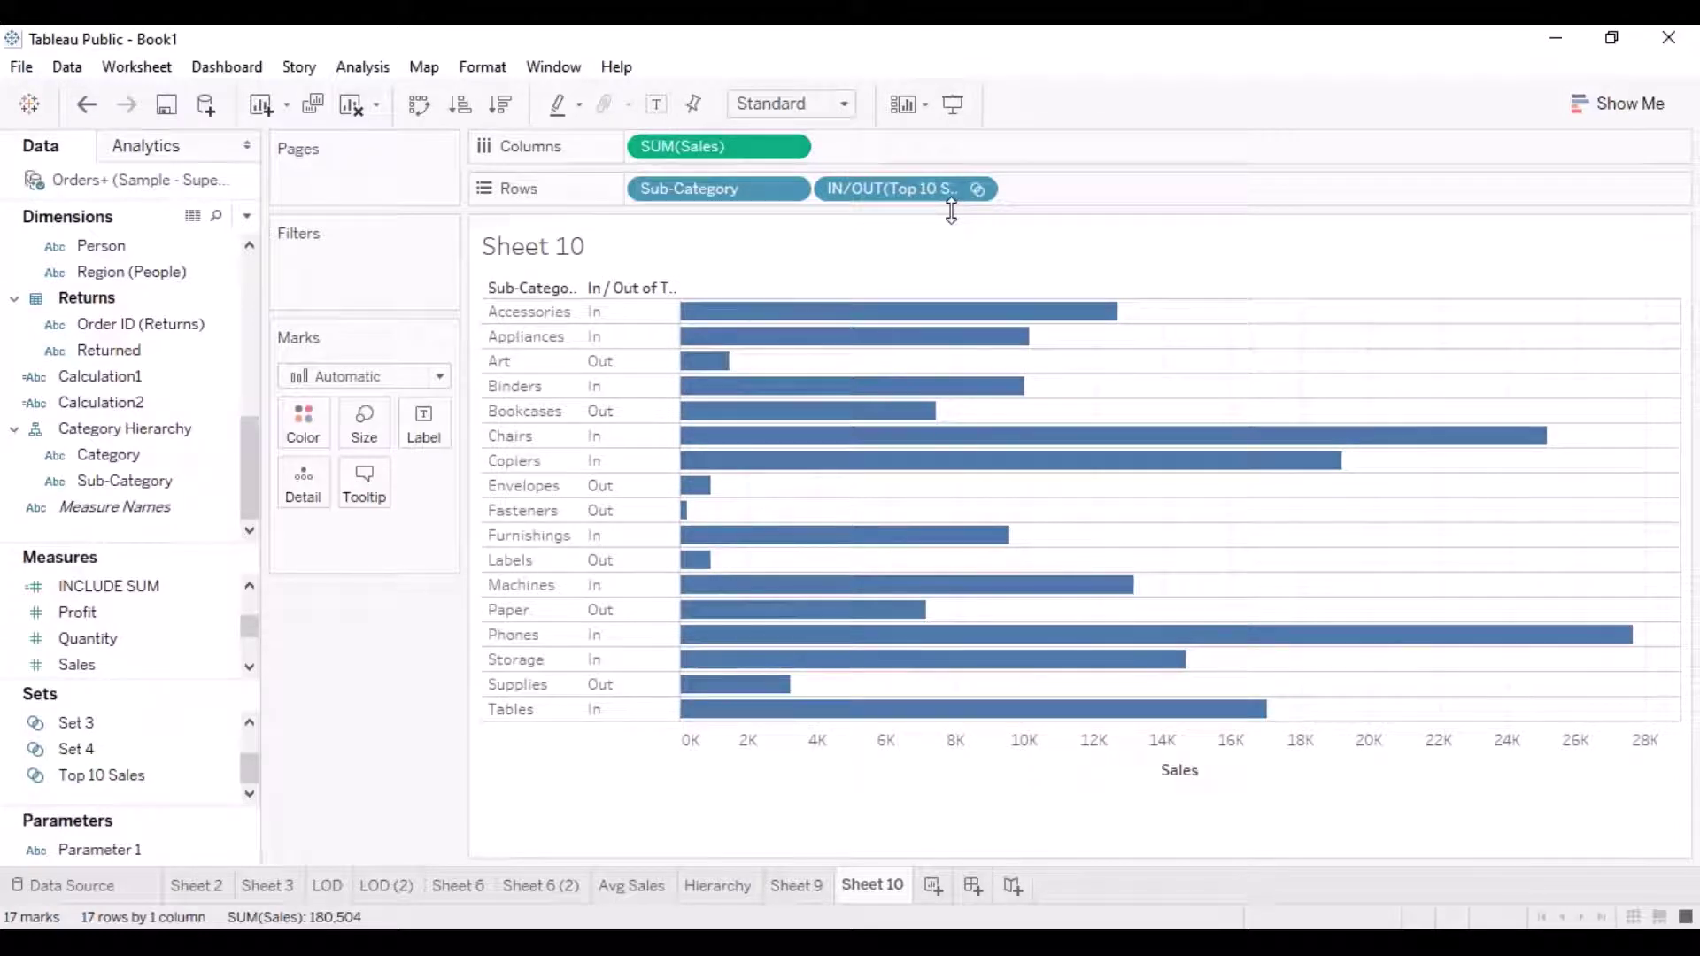
Switch to Sheet 9 and remove the Top 10 Sales filter from its scatter plot
{"action": "left_click", "coordinate": [796, 890]}
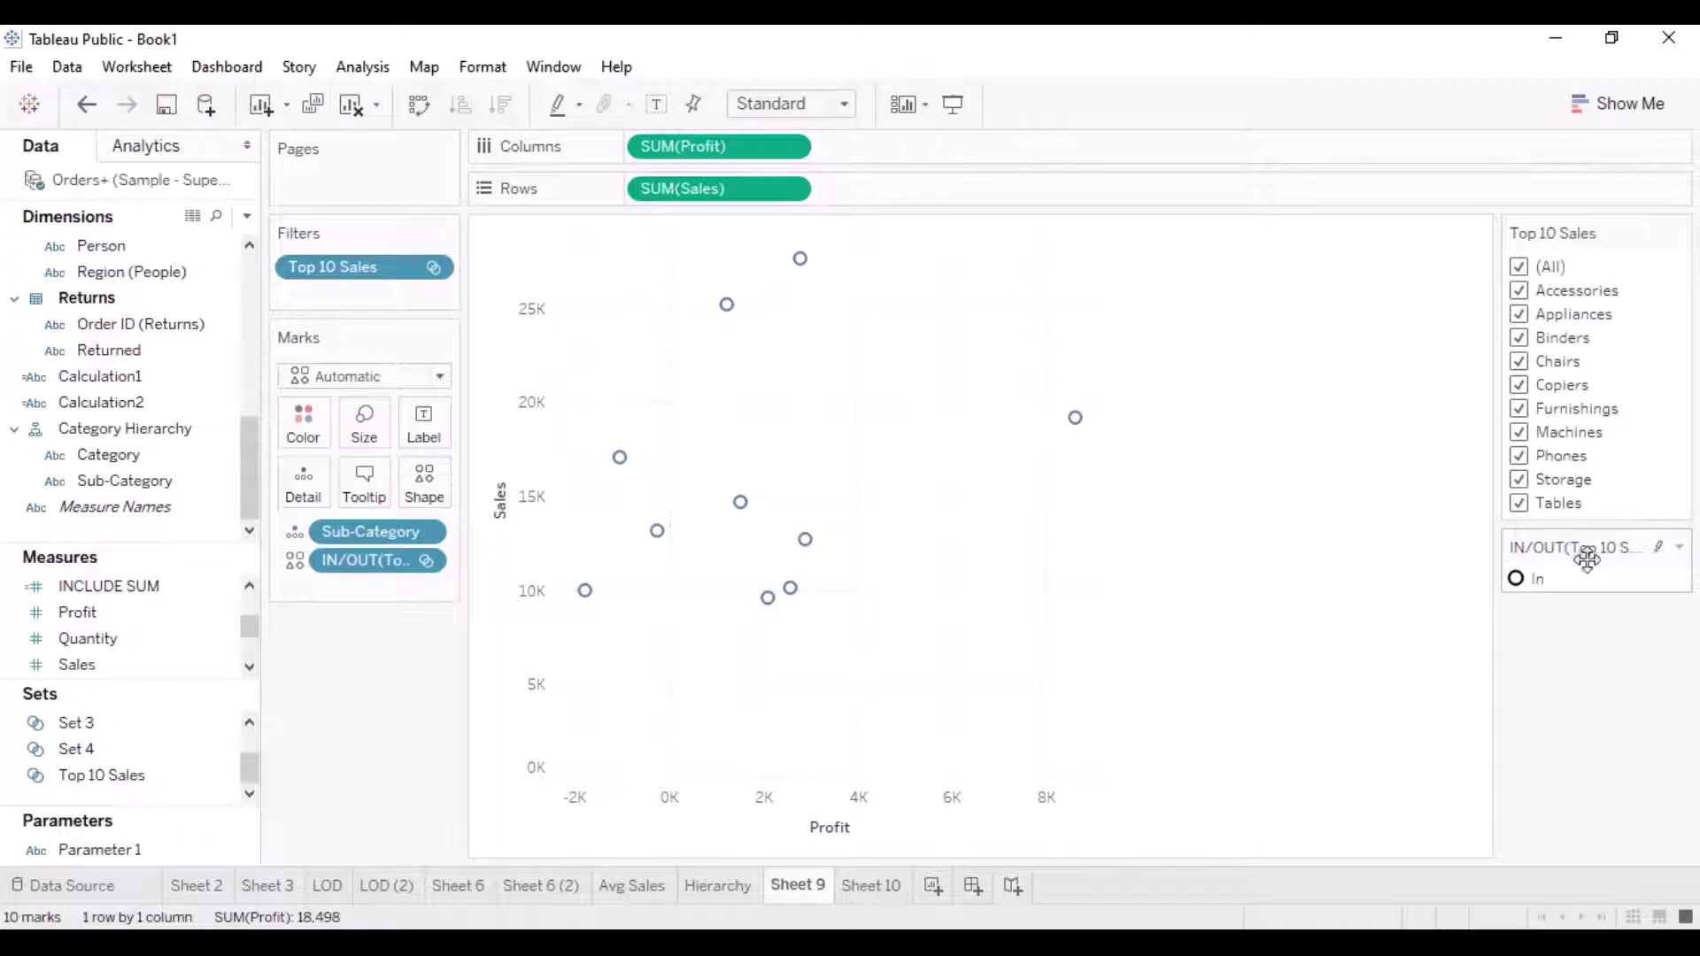
{"action": "left_click", "coordinate": [1679, 548]}
{"action": "left_click", "coordinate": [1681, 554]}
{"action": "left_click", "coordinate": [1679, 549]}
{"action": "left_click", "coordinate": [1388, 658]}
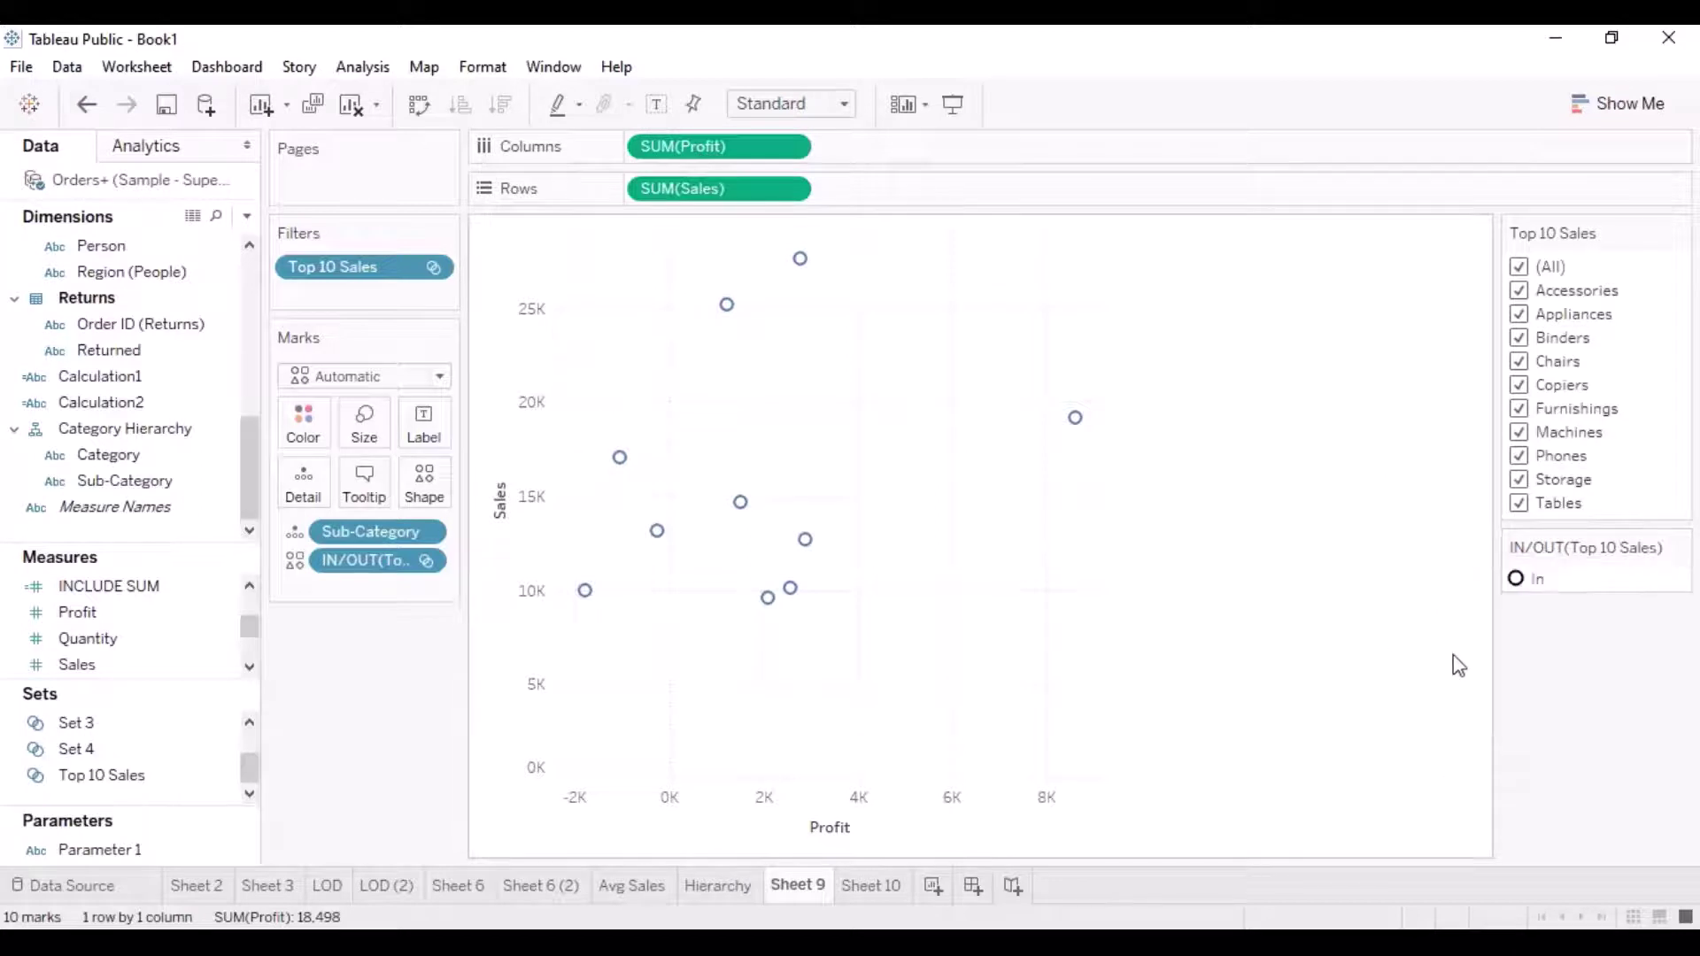
{"action": "left_click", "coordinate": [433, 268]}
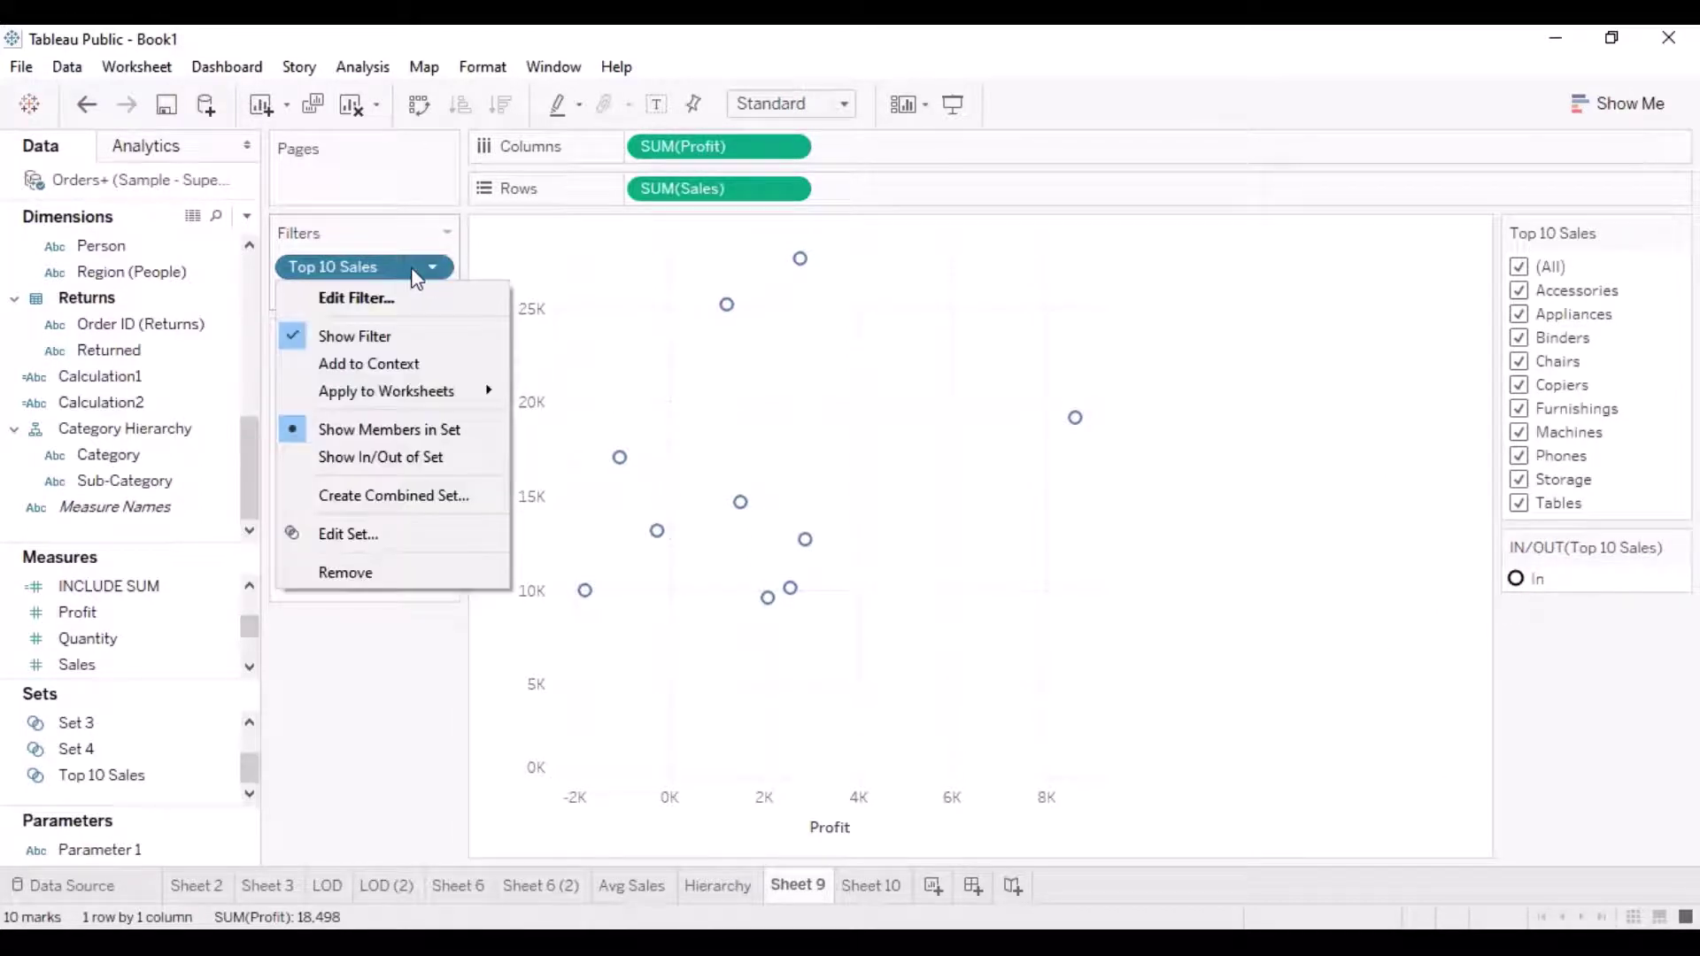
{"action": "left_click", "coordinate": [345, 268]}
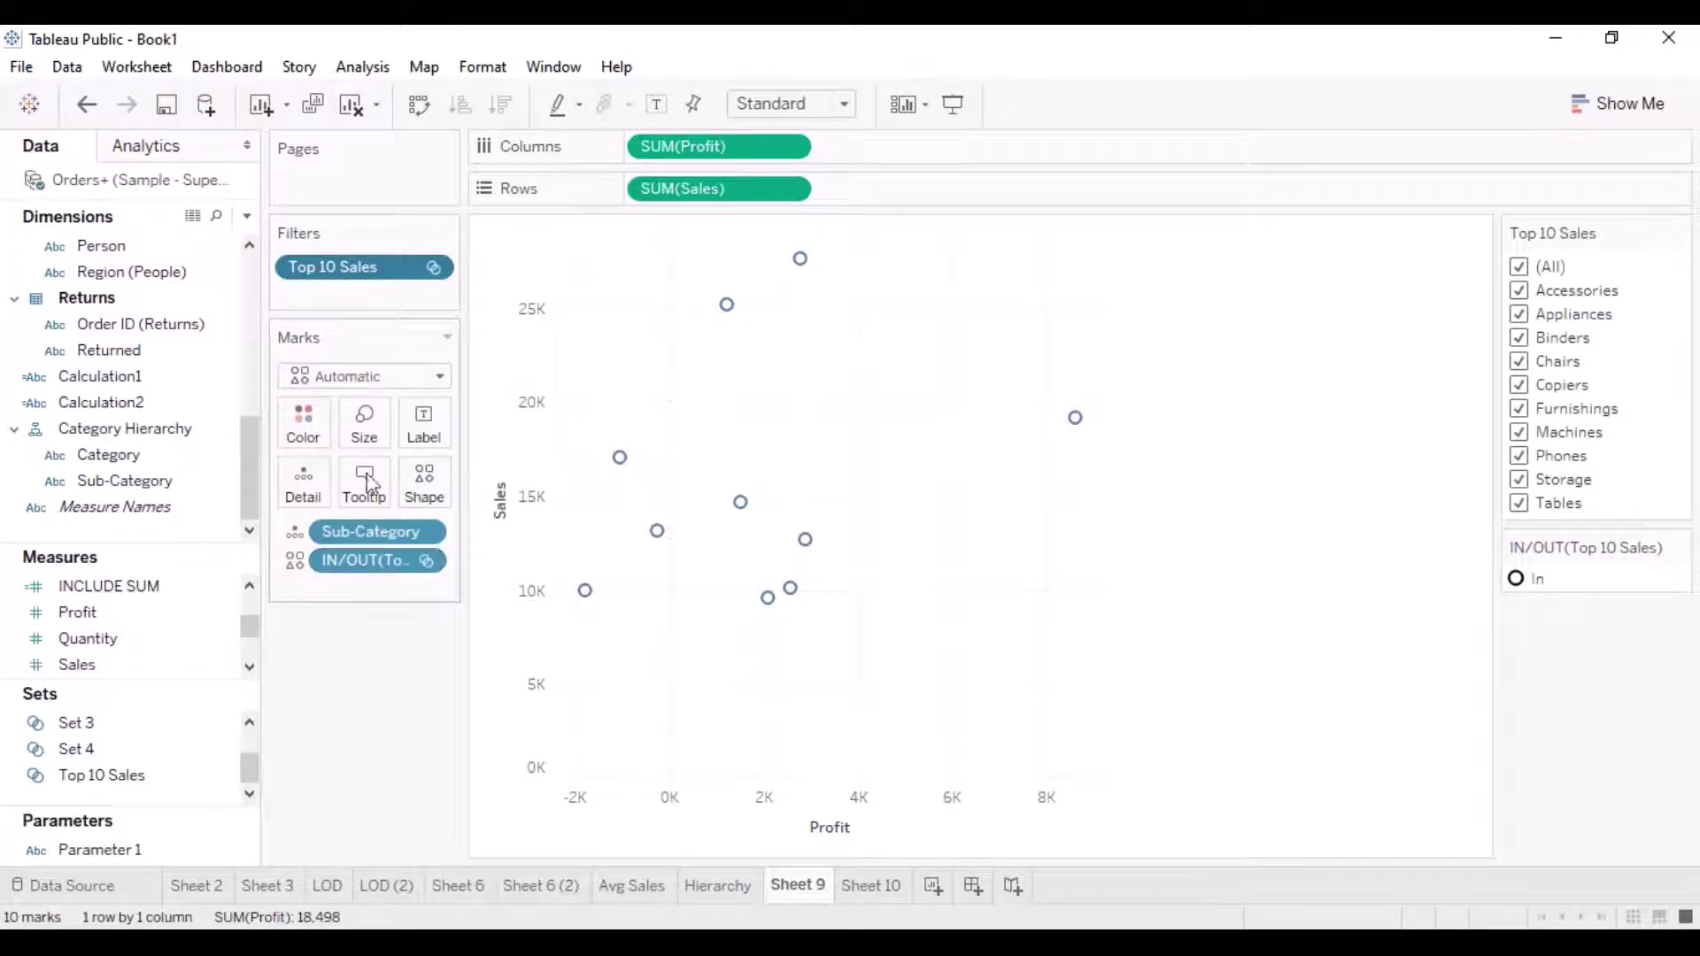
{"action": "left_click_drag", "start_coordinate": [321, 270], "coordinate": [18, 418]}
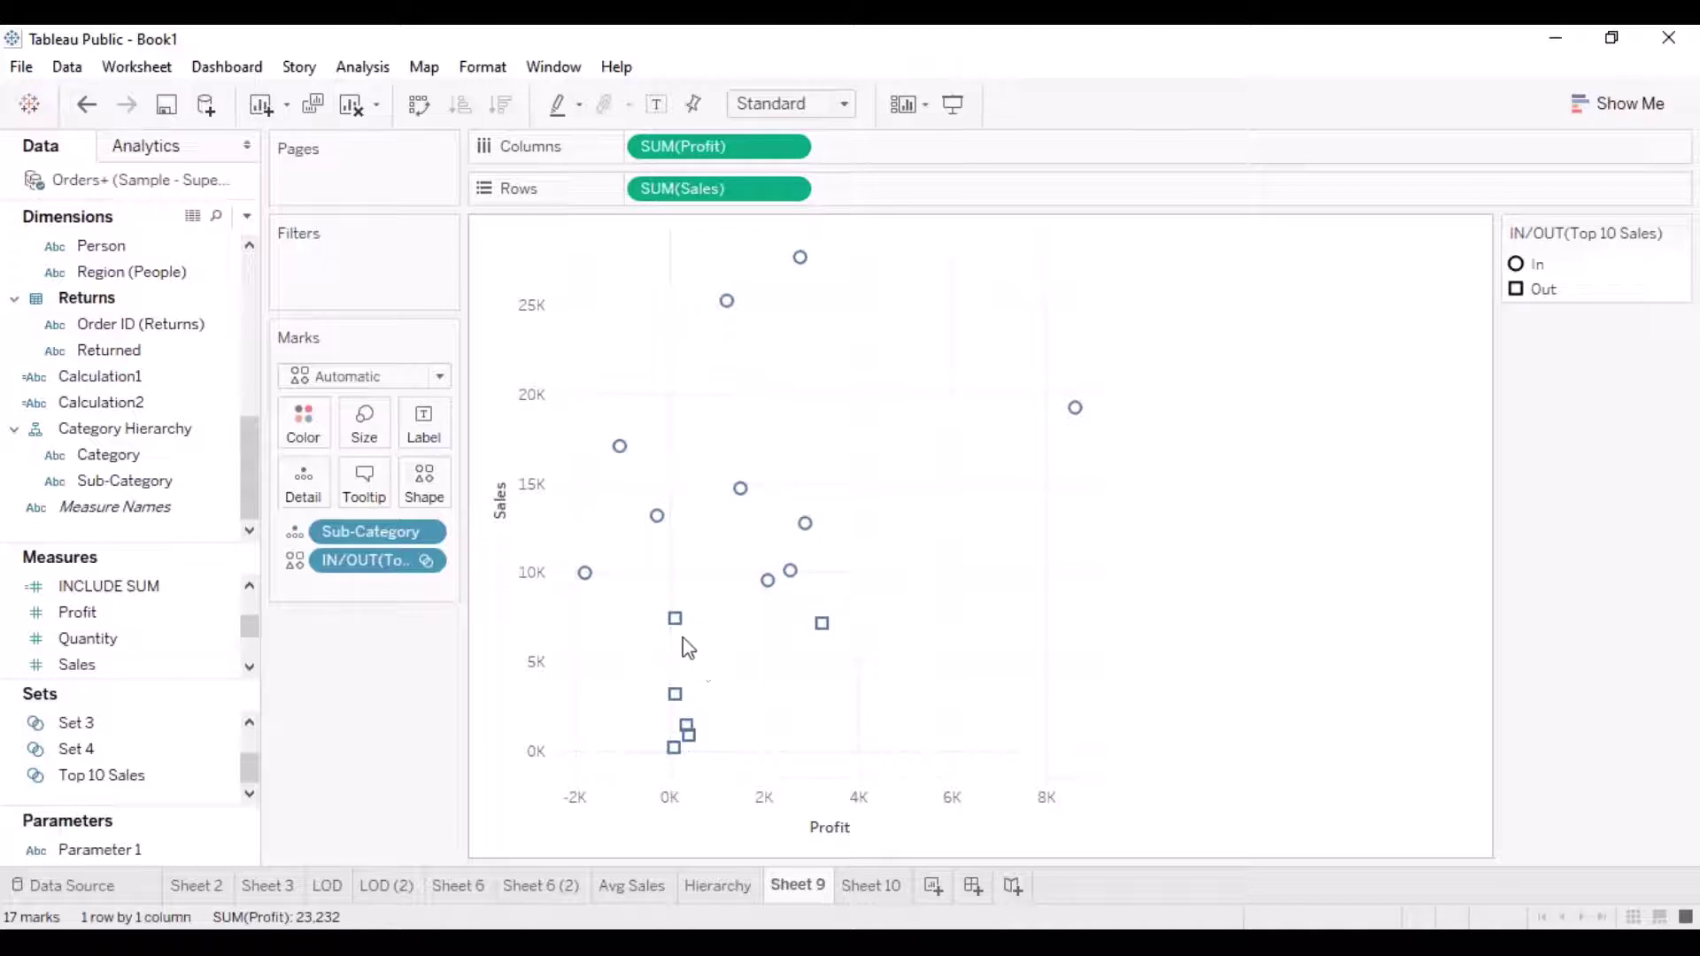
Filter the scatter plot by the Top 10 Sales set and move the set's In/Out field from Shape to Color
{"action": "mouse_move", "coordinate": [679, 624]}
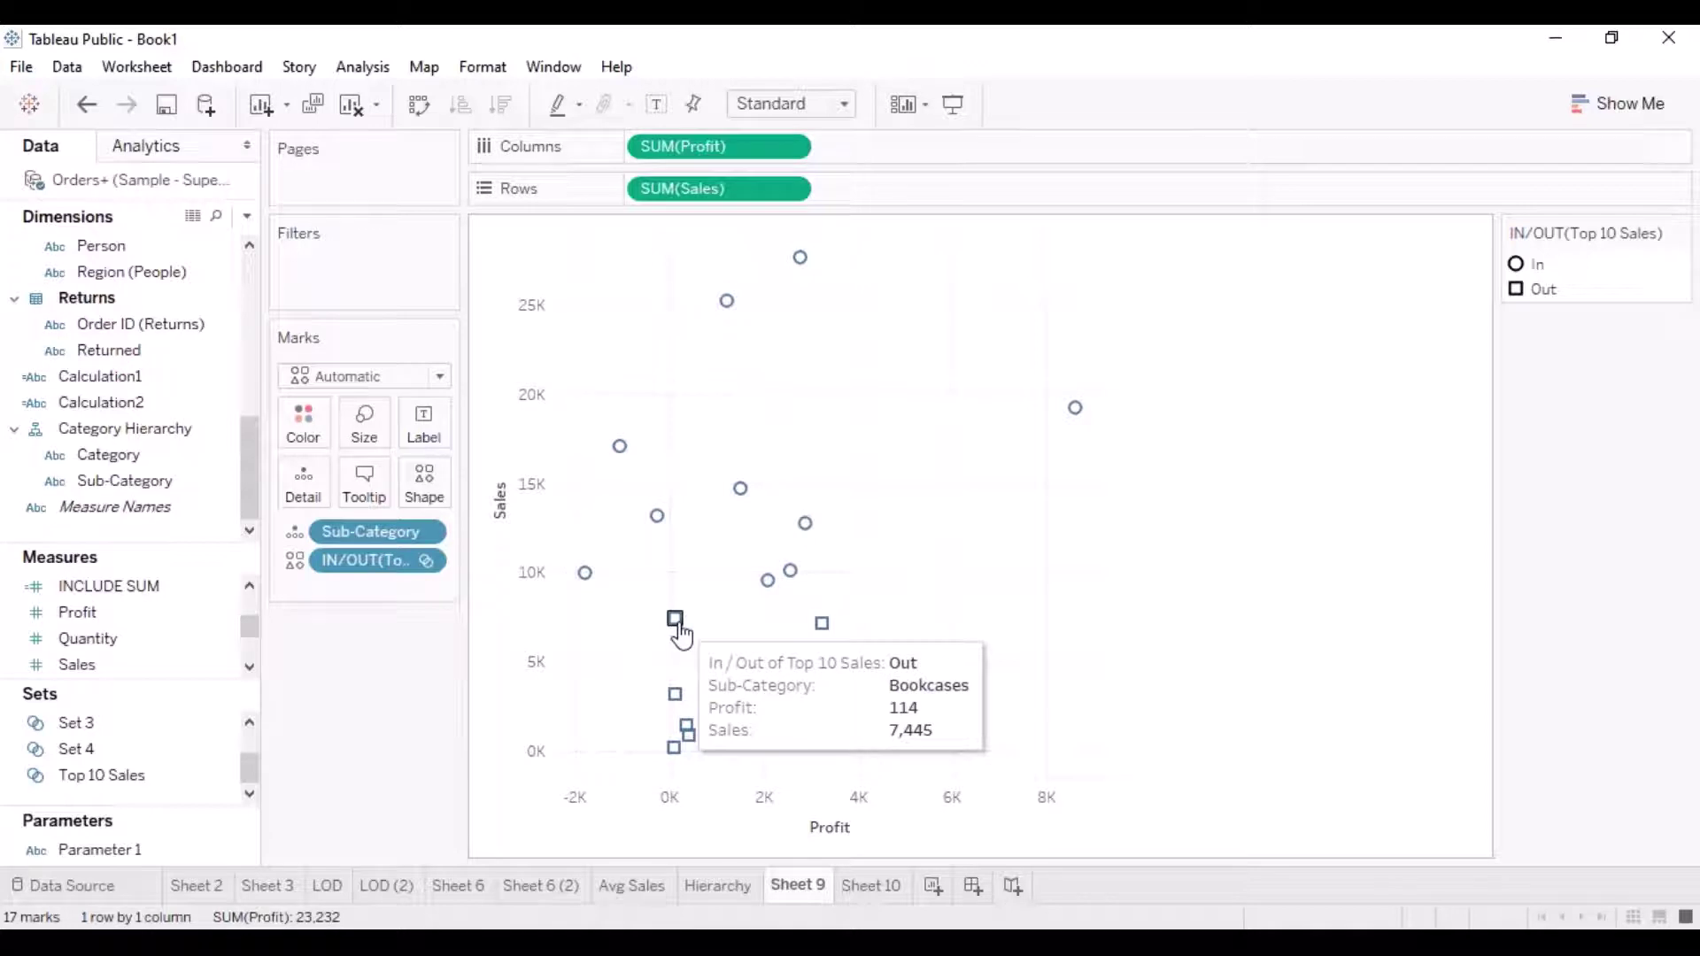
{"action": "mouse_move", "coordinate": [656, 517]}
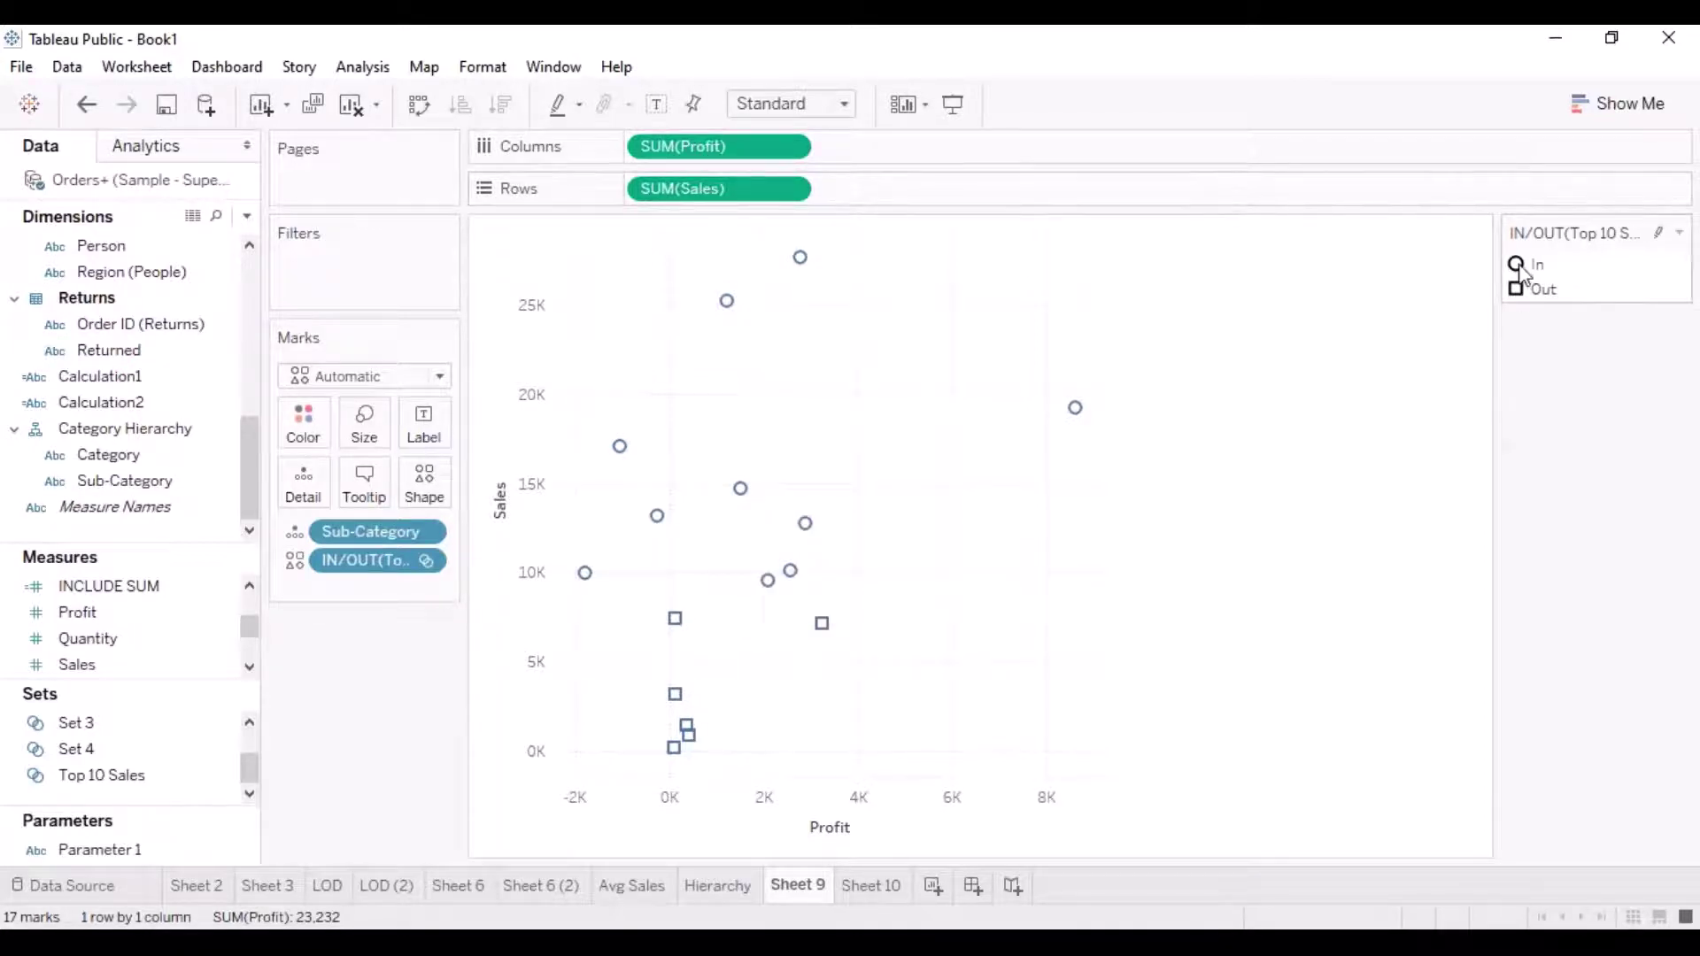
{"action": "mouse_move", "coordinate": [1524, 268]}
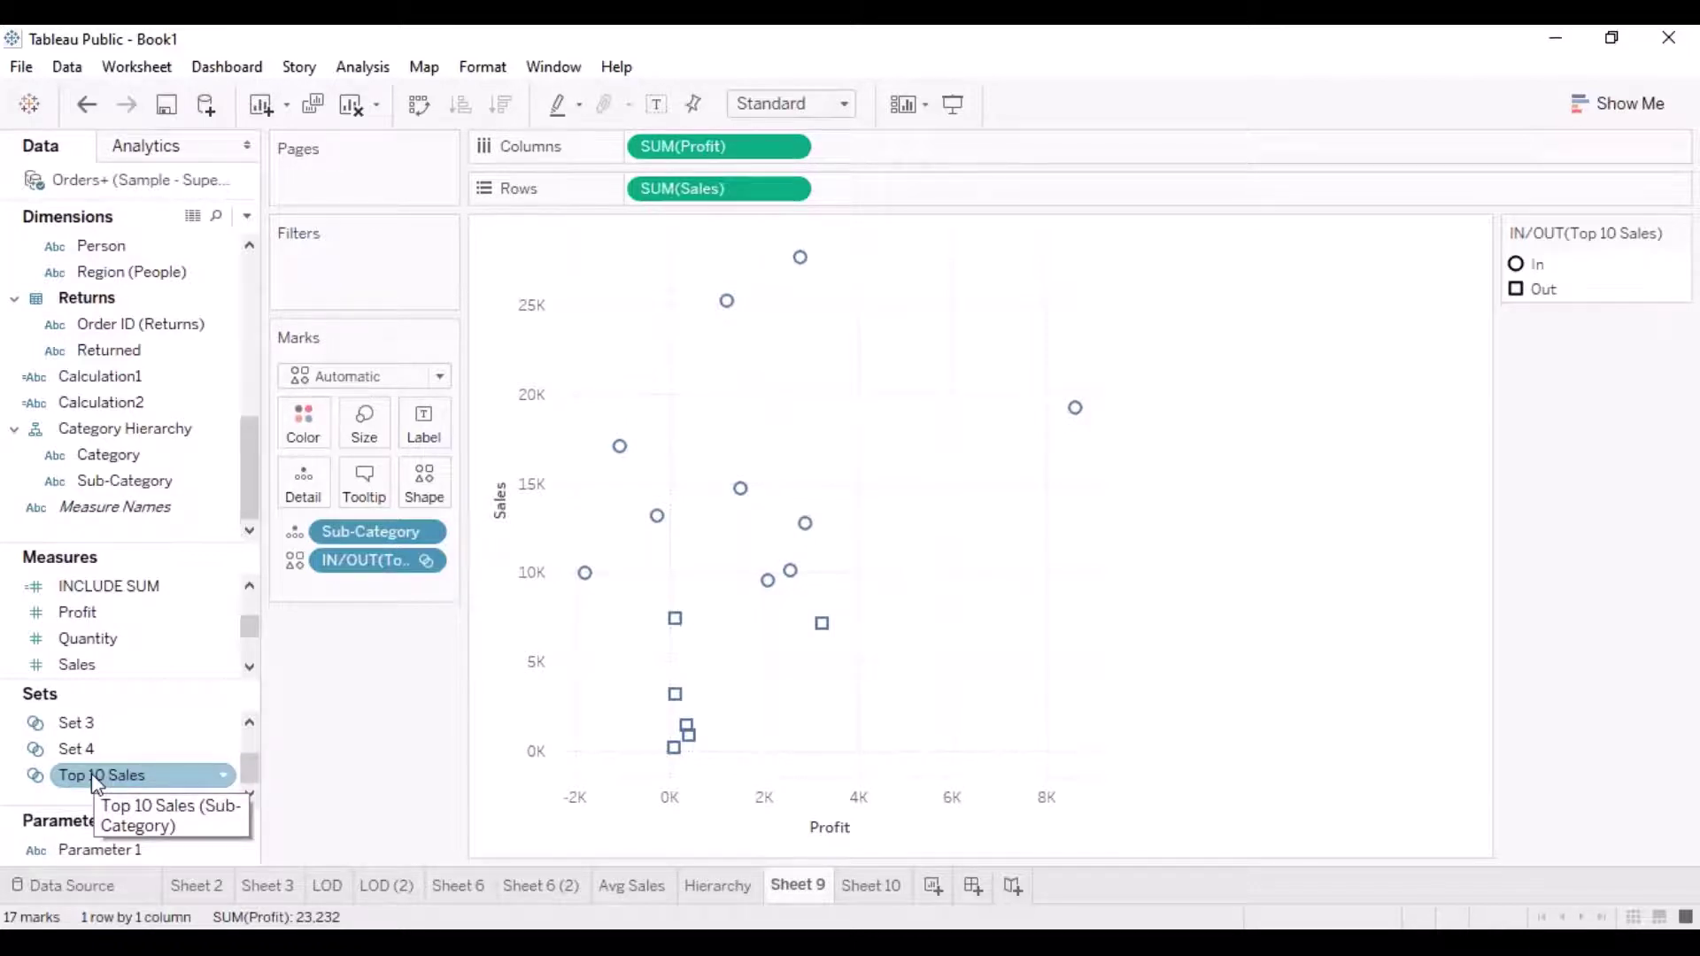
{"action": "left_click_drag", "start_coordinate": [92, 772], "coordinate": [334, 268]}
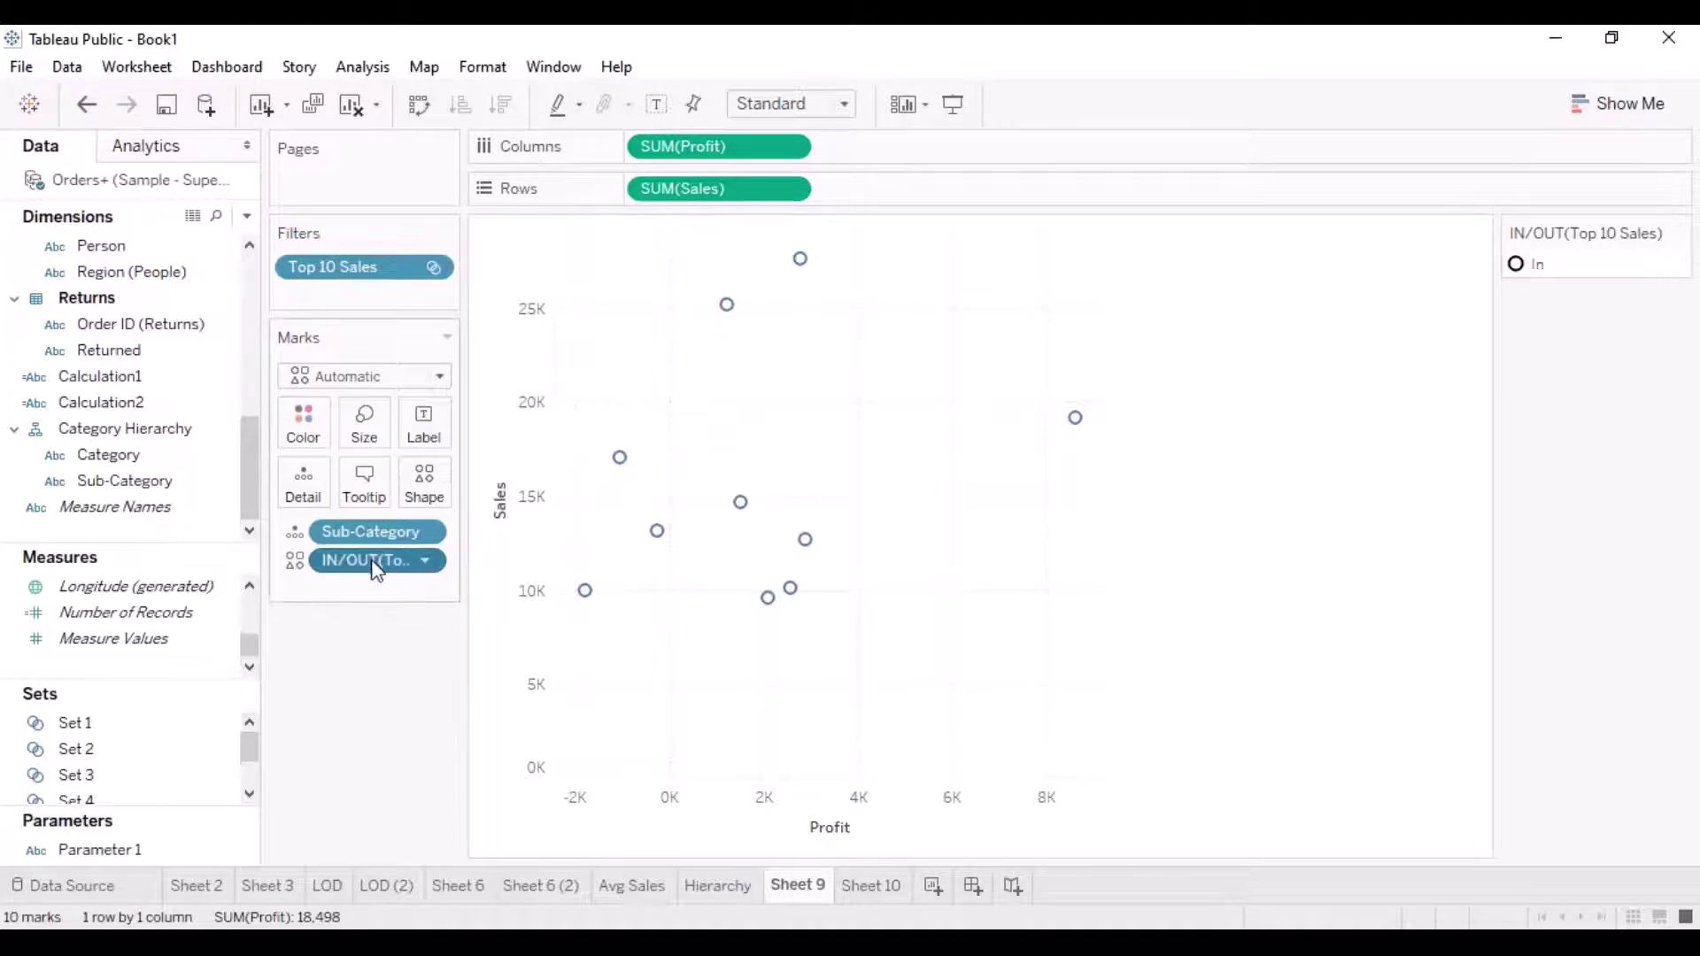
{"action": "left_click_drag", "start_coordinate": [376, 564], "coordinate": [304, 425]}
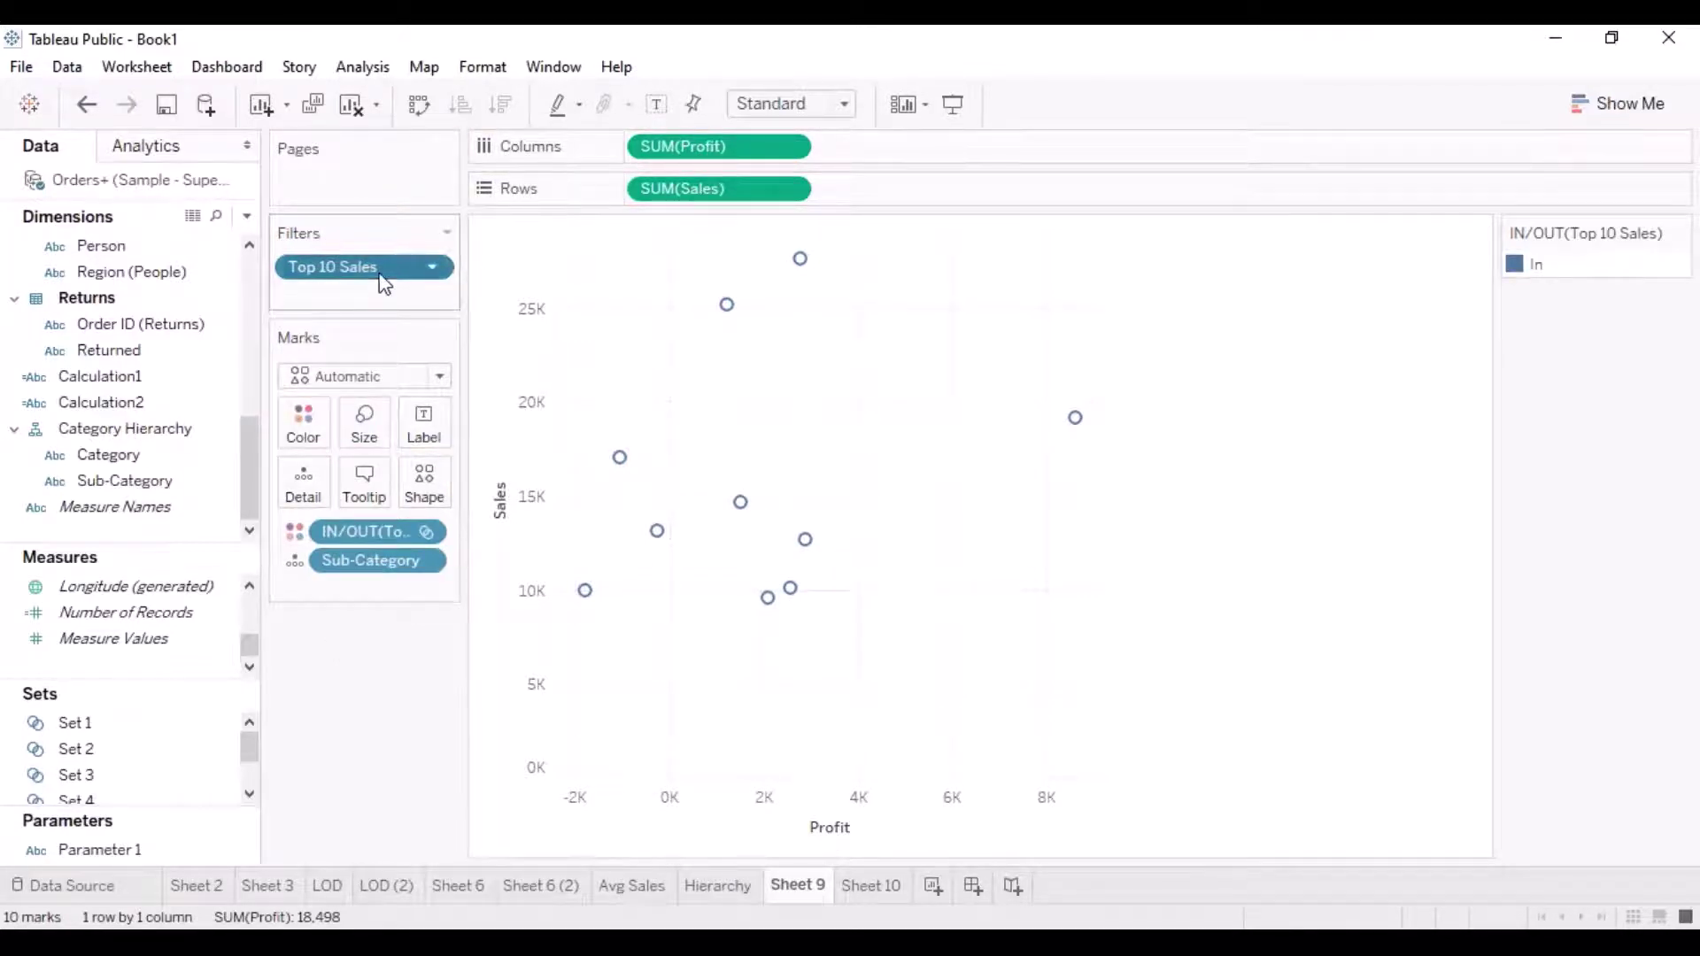
Remove the Top 10 Sales filter from the scatter plot and add the set back as a filter
{"action": "left_click_drag", "start_coordinate": [382, 281], "coordinate": [125, 713]}
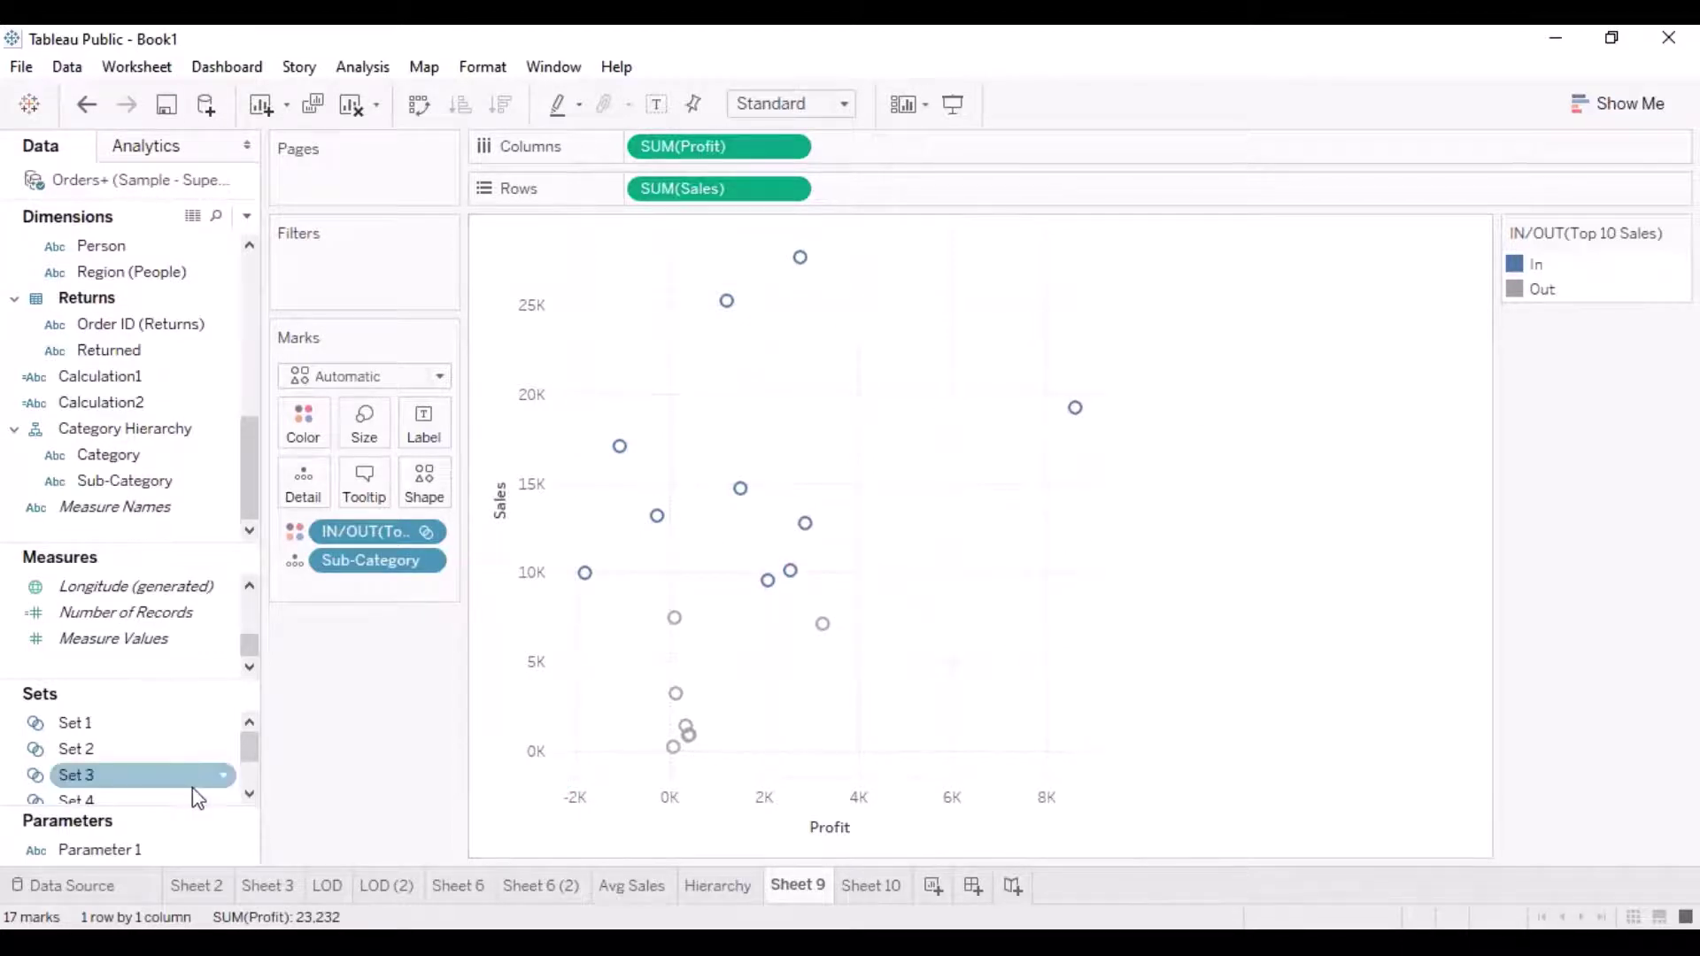
{"action": "left_click_drag", "start_coordinate": [250, 753], "coordinate": [250, 778]}
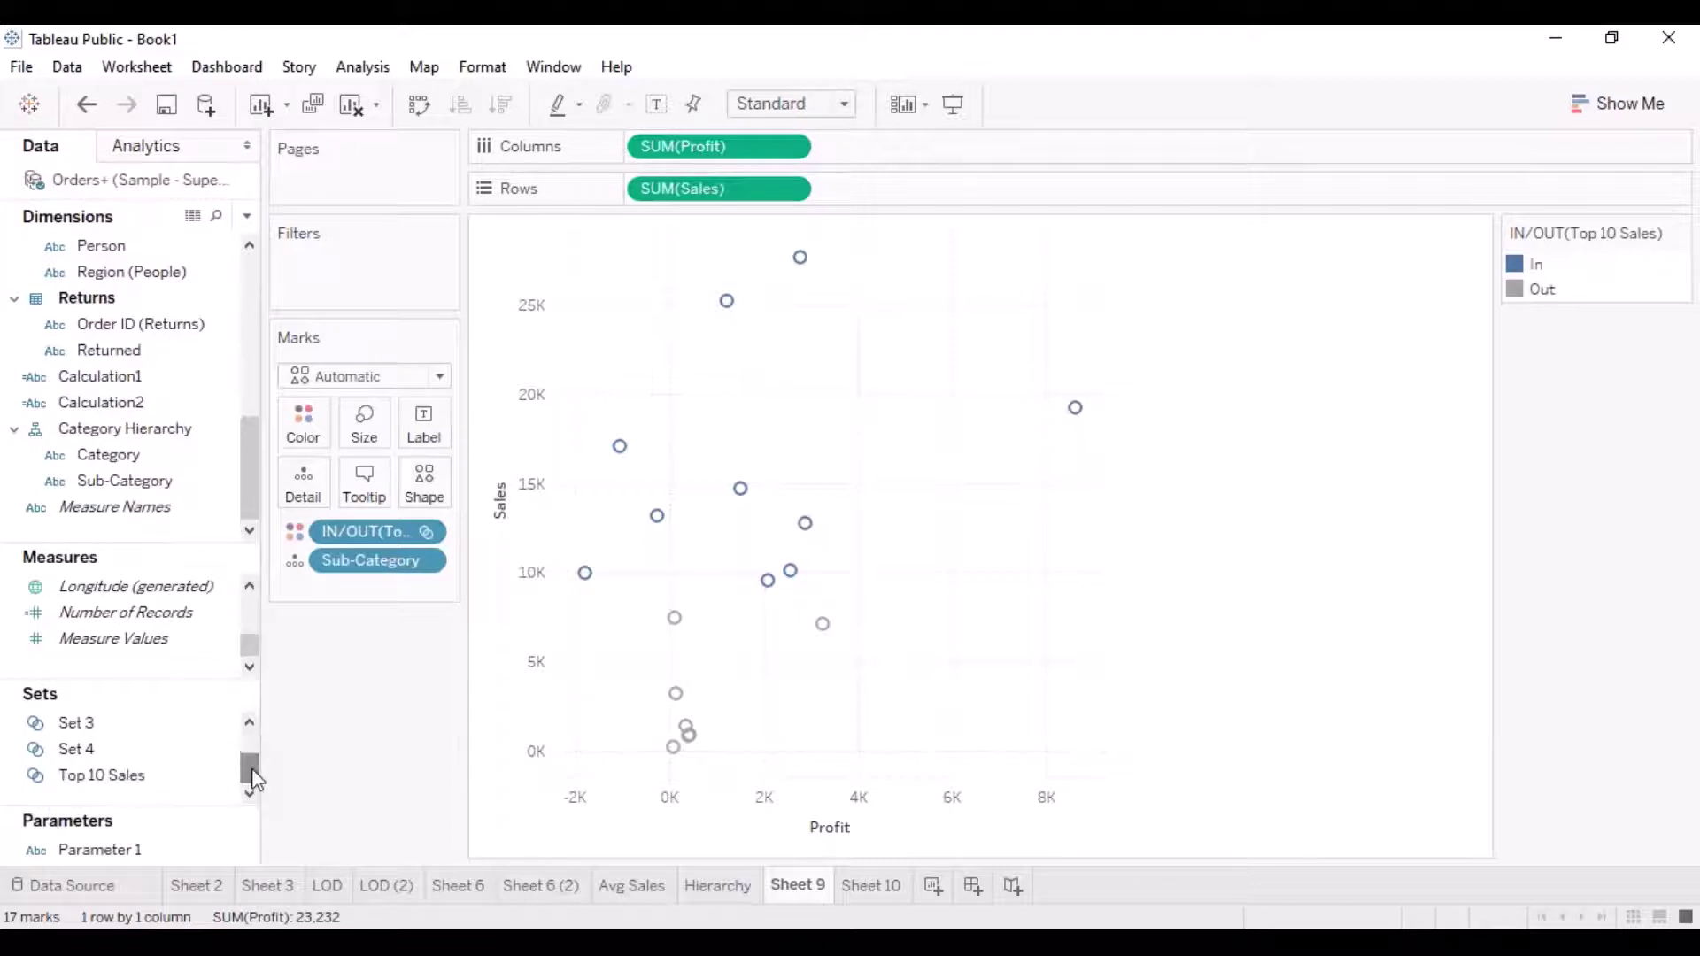
{"action": "left_click", "coordinate": [124, 775]}
{"action": "left_click_drag", "start_coordinate": [124, 775], "coordinate": [343, 279]}
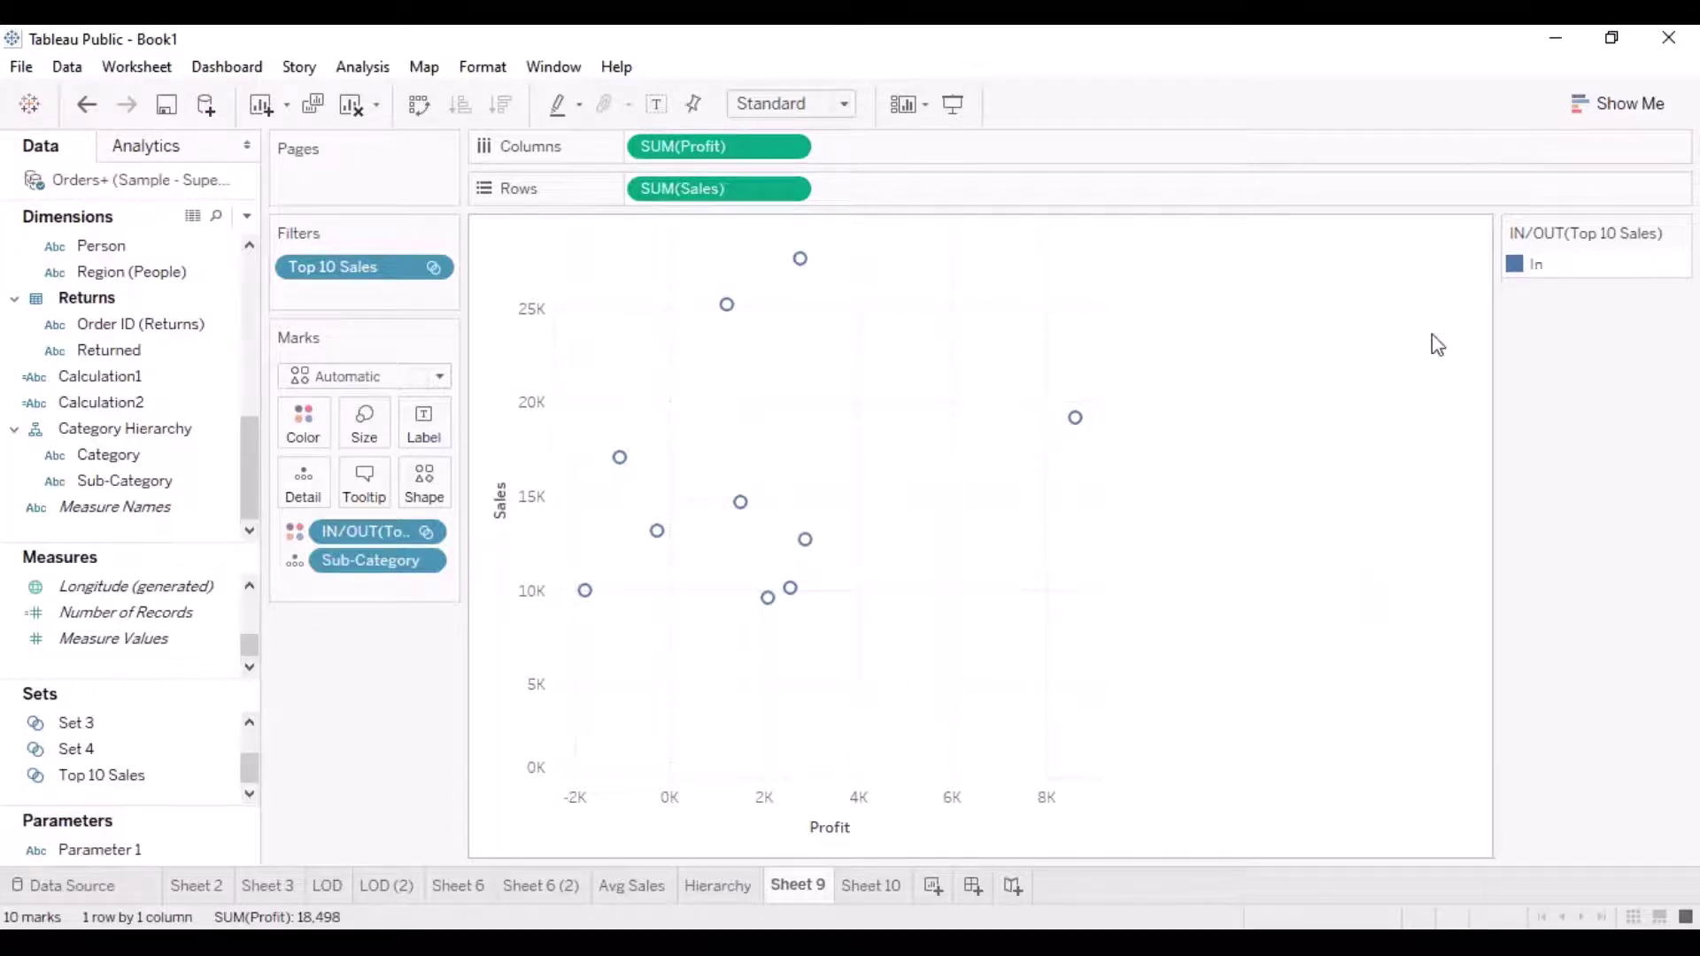
{"action": "left_click", "coordinate": [1320, 68]}
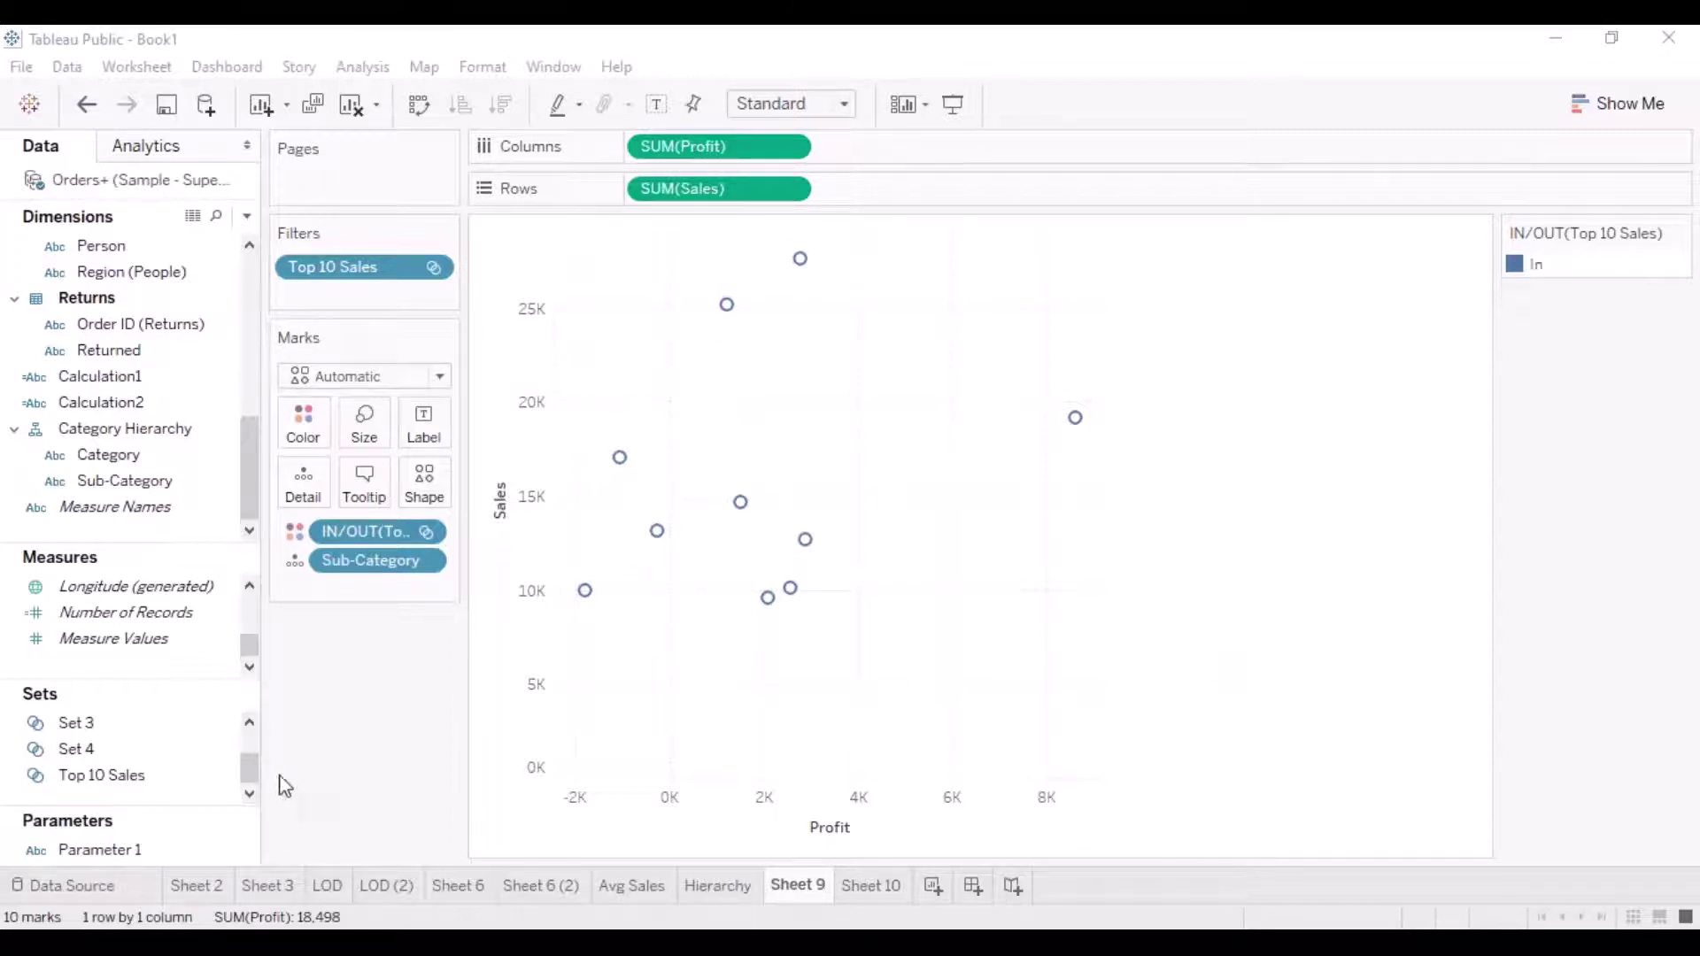
Start a new set from the Sub-Category dimension and name it Bottom 5 Profit
{"action": "left_click", "coordinate": [161, 485]}
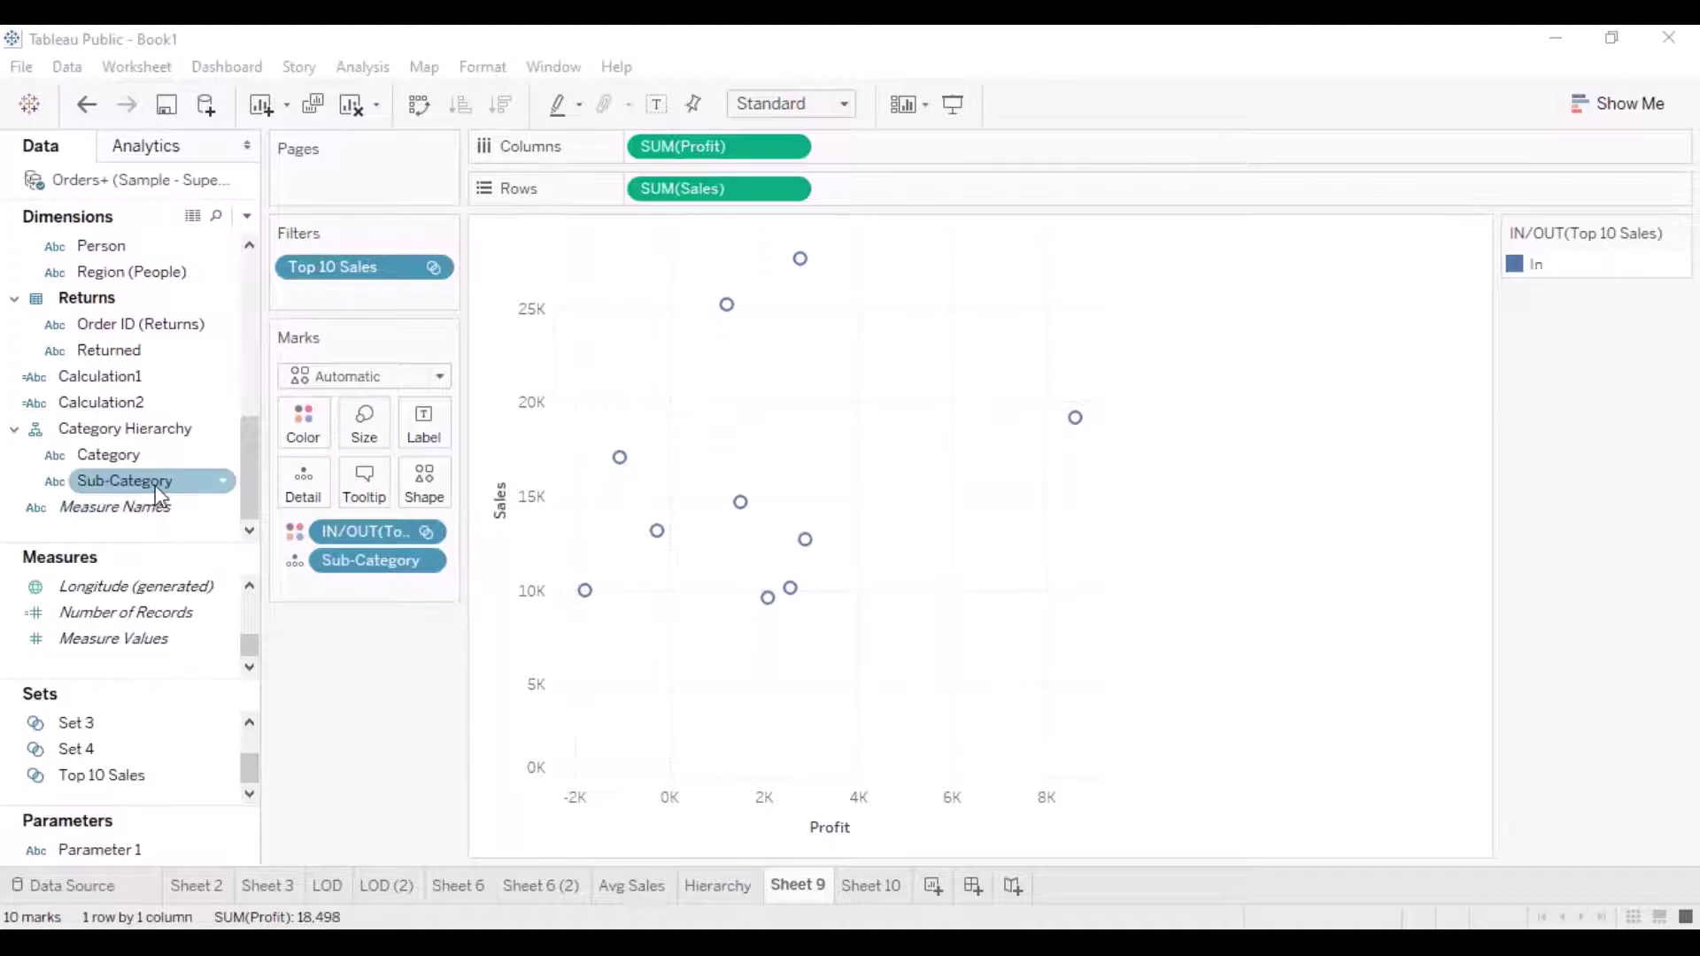
{"action": "left_click", "coordinate": [224, 482]}
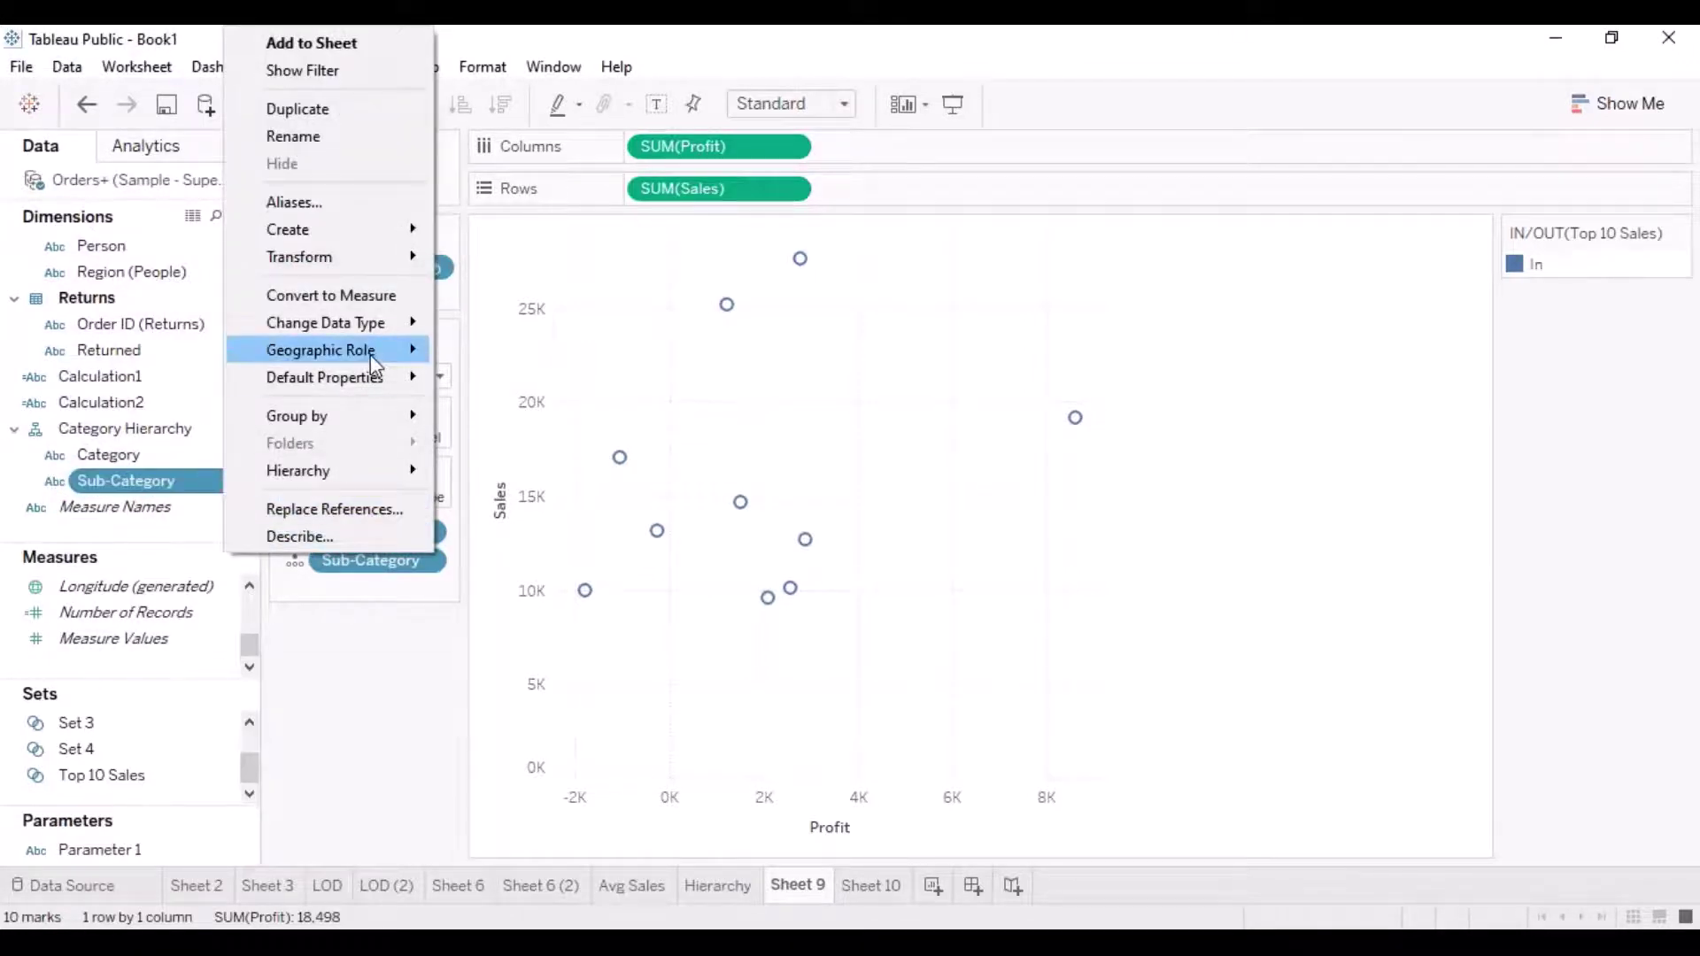
{"action": "mouse_move", "coordinate": [360, 234]}
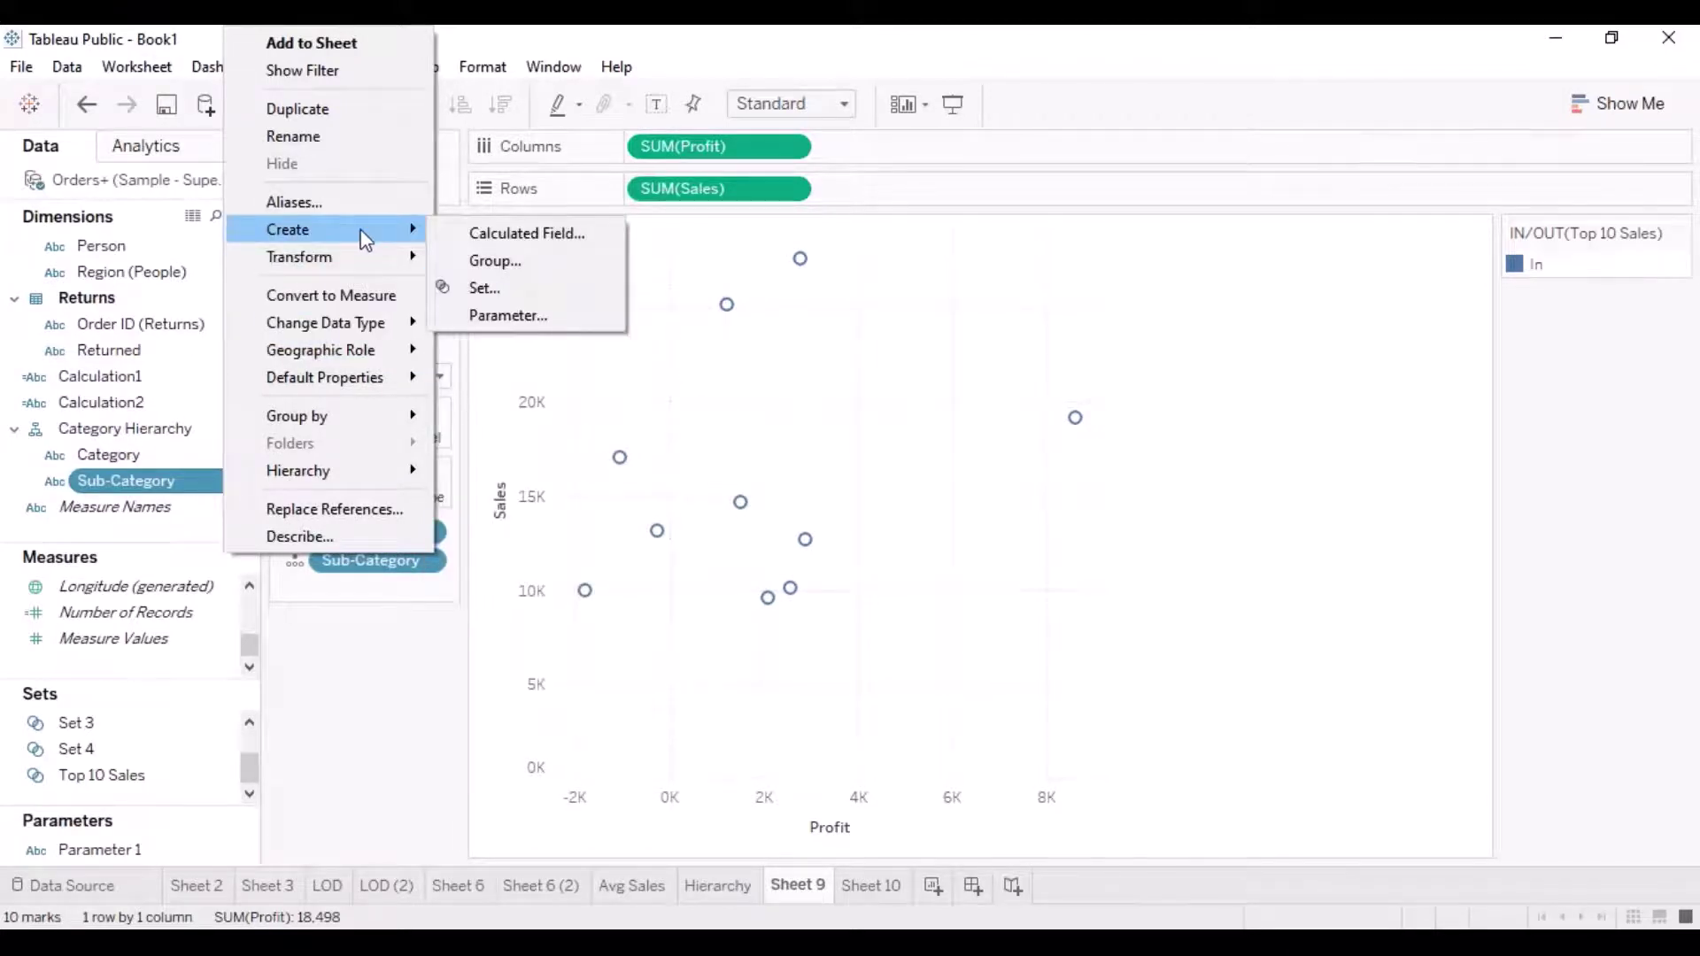
{"action": "left_click", "coordinate": [515, 296]}
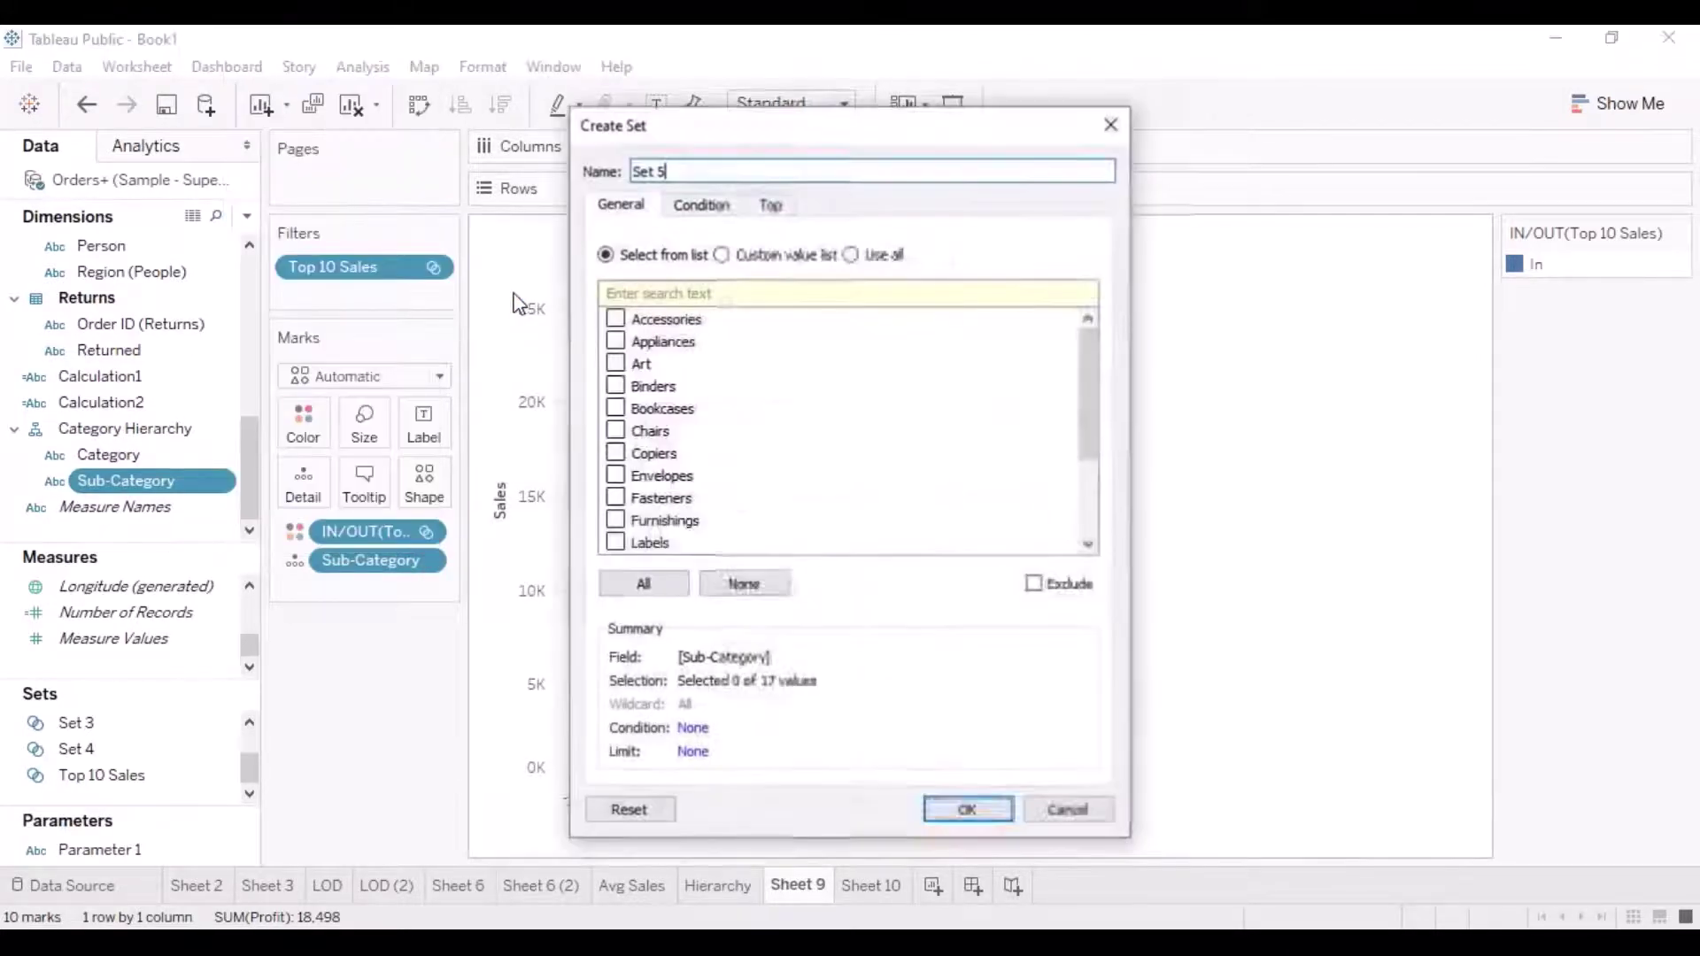
{"action": "left_click_drag", "start_coordinate": [732, 171], "coordinate": [625, 172]}
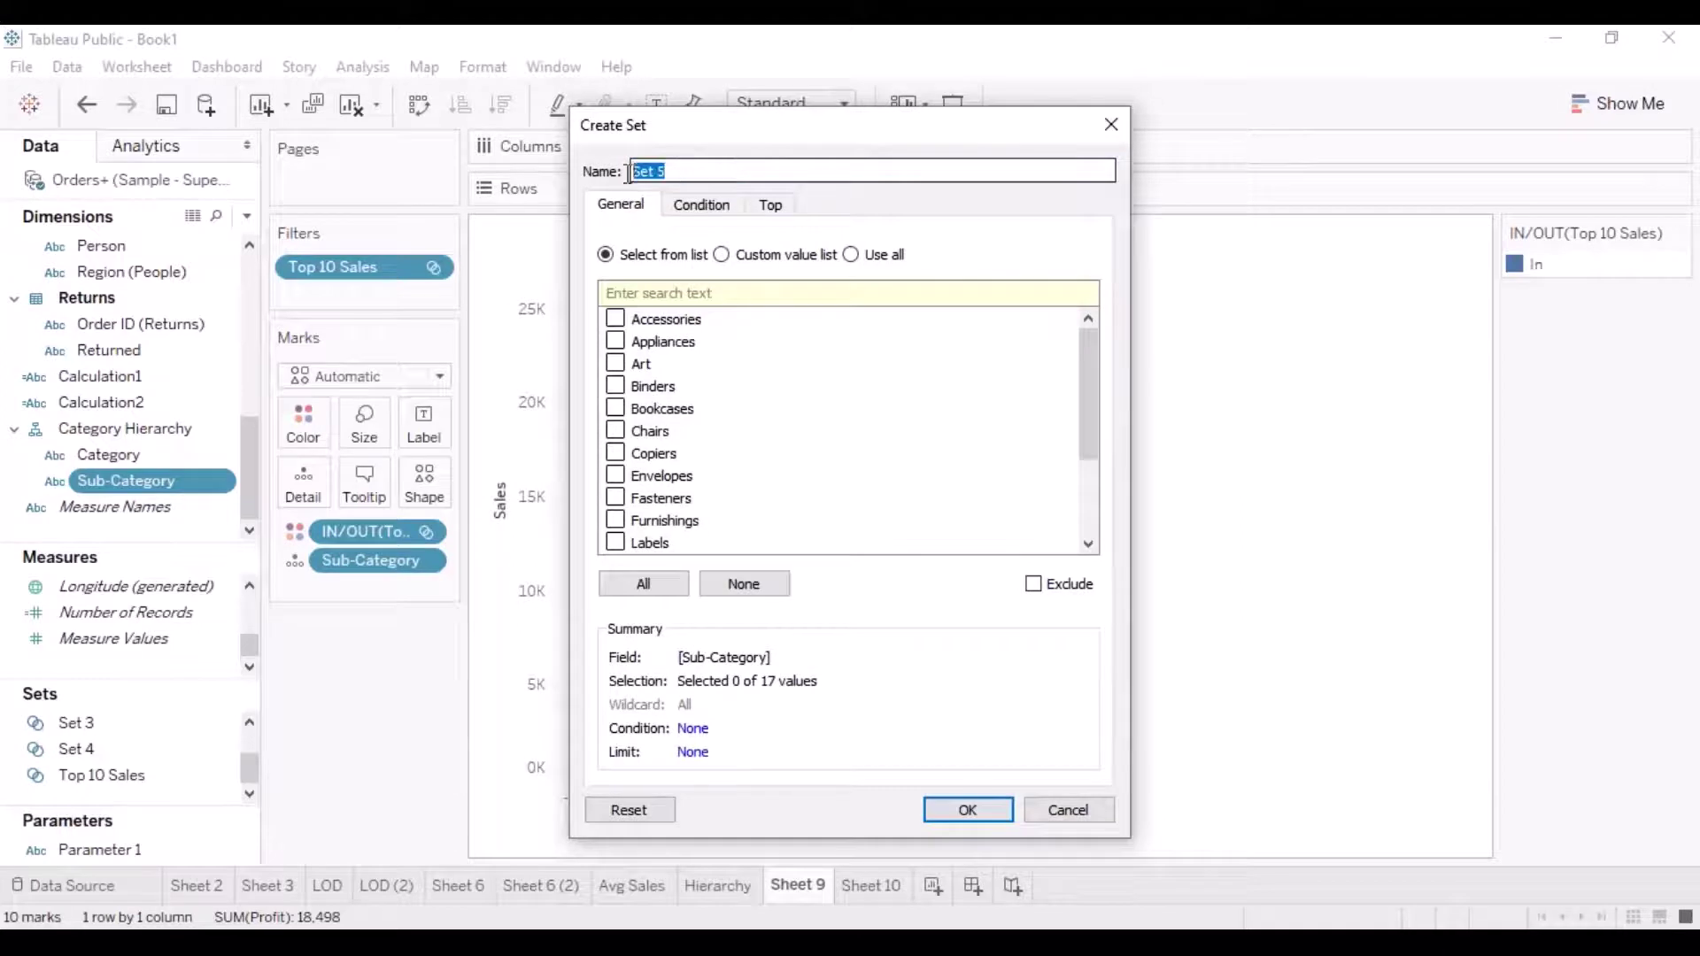
{"action": "type", "text": "Bottom"}
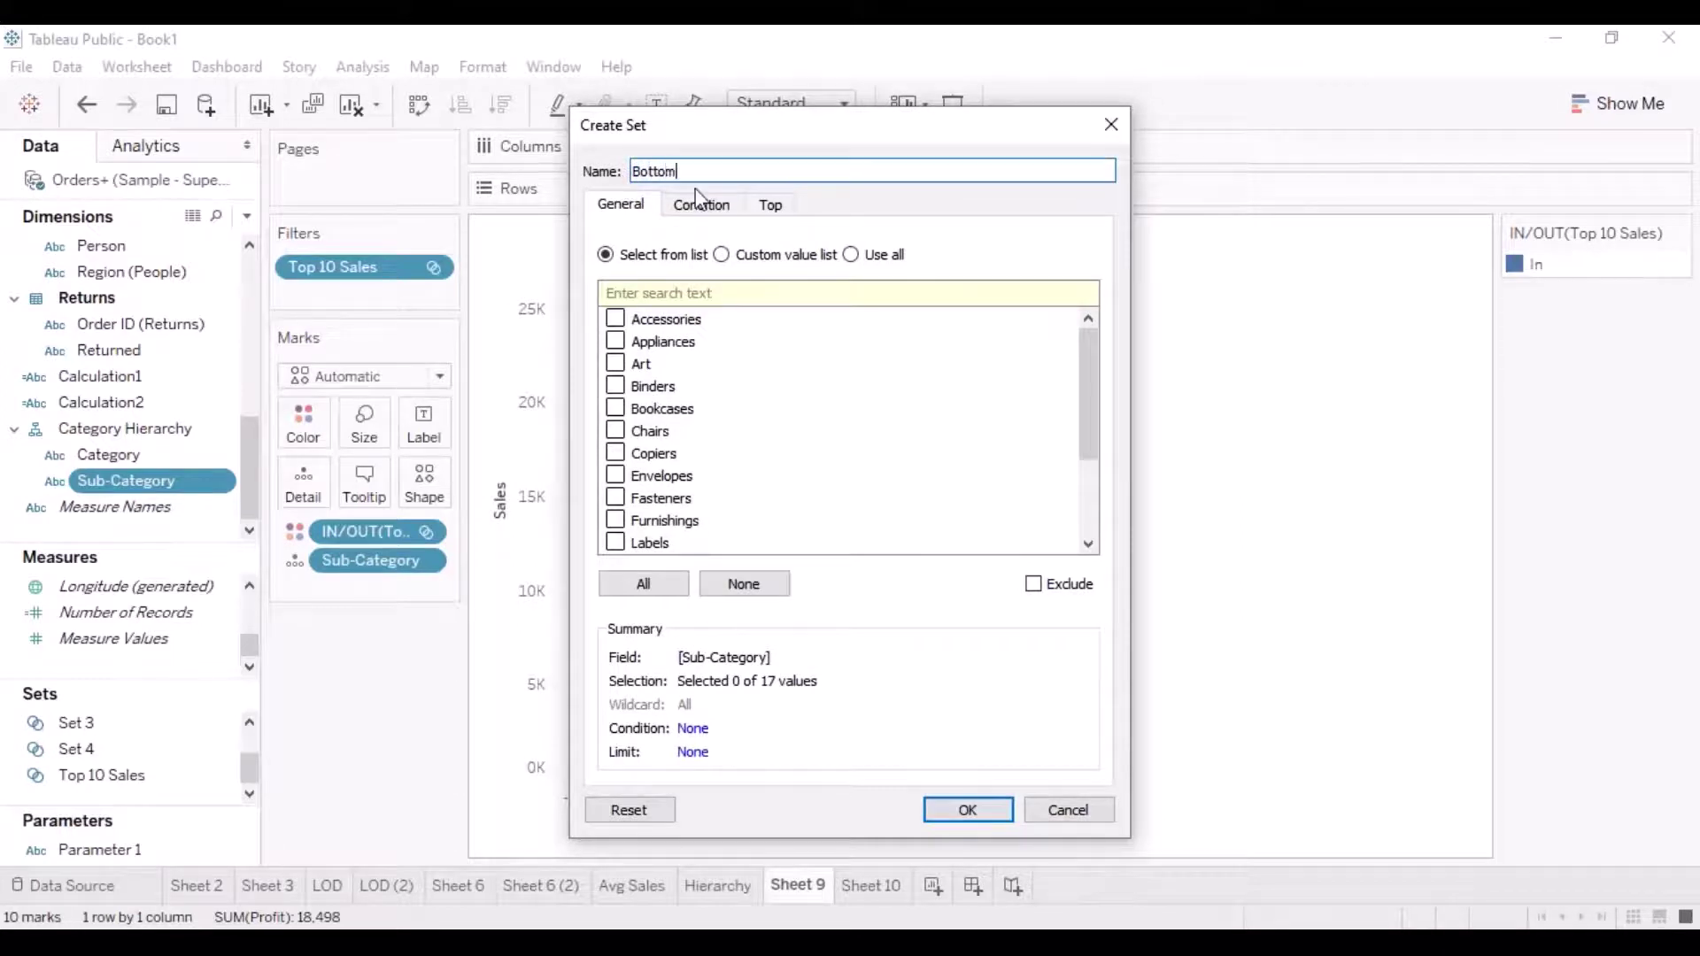
{"action": "type", "text": " 5 Profit"}
Define the set by field as the bottom 5 by sum of Profit, create it, and add it to the scatter plot
{"action": "left_click", "coordinate": [771, 208]}
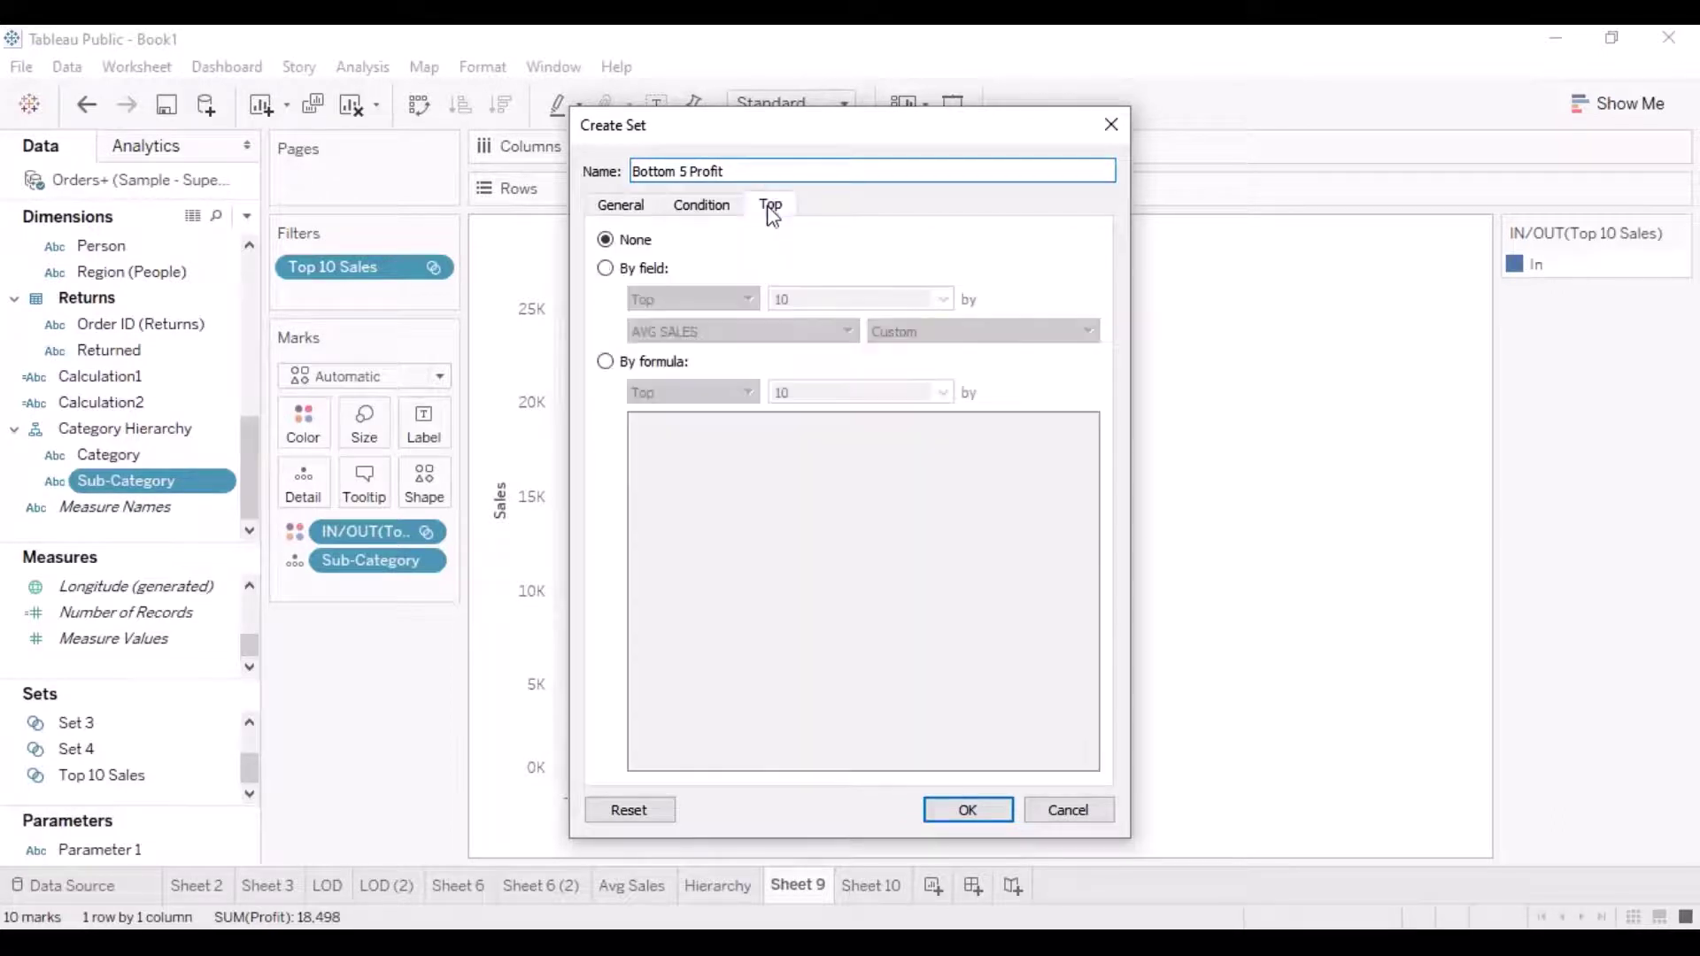
{"action": "left_click", "coordinate": [605, 268]}
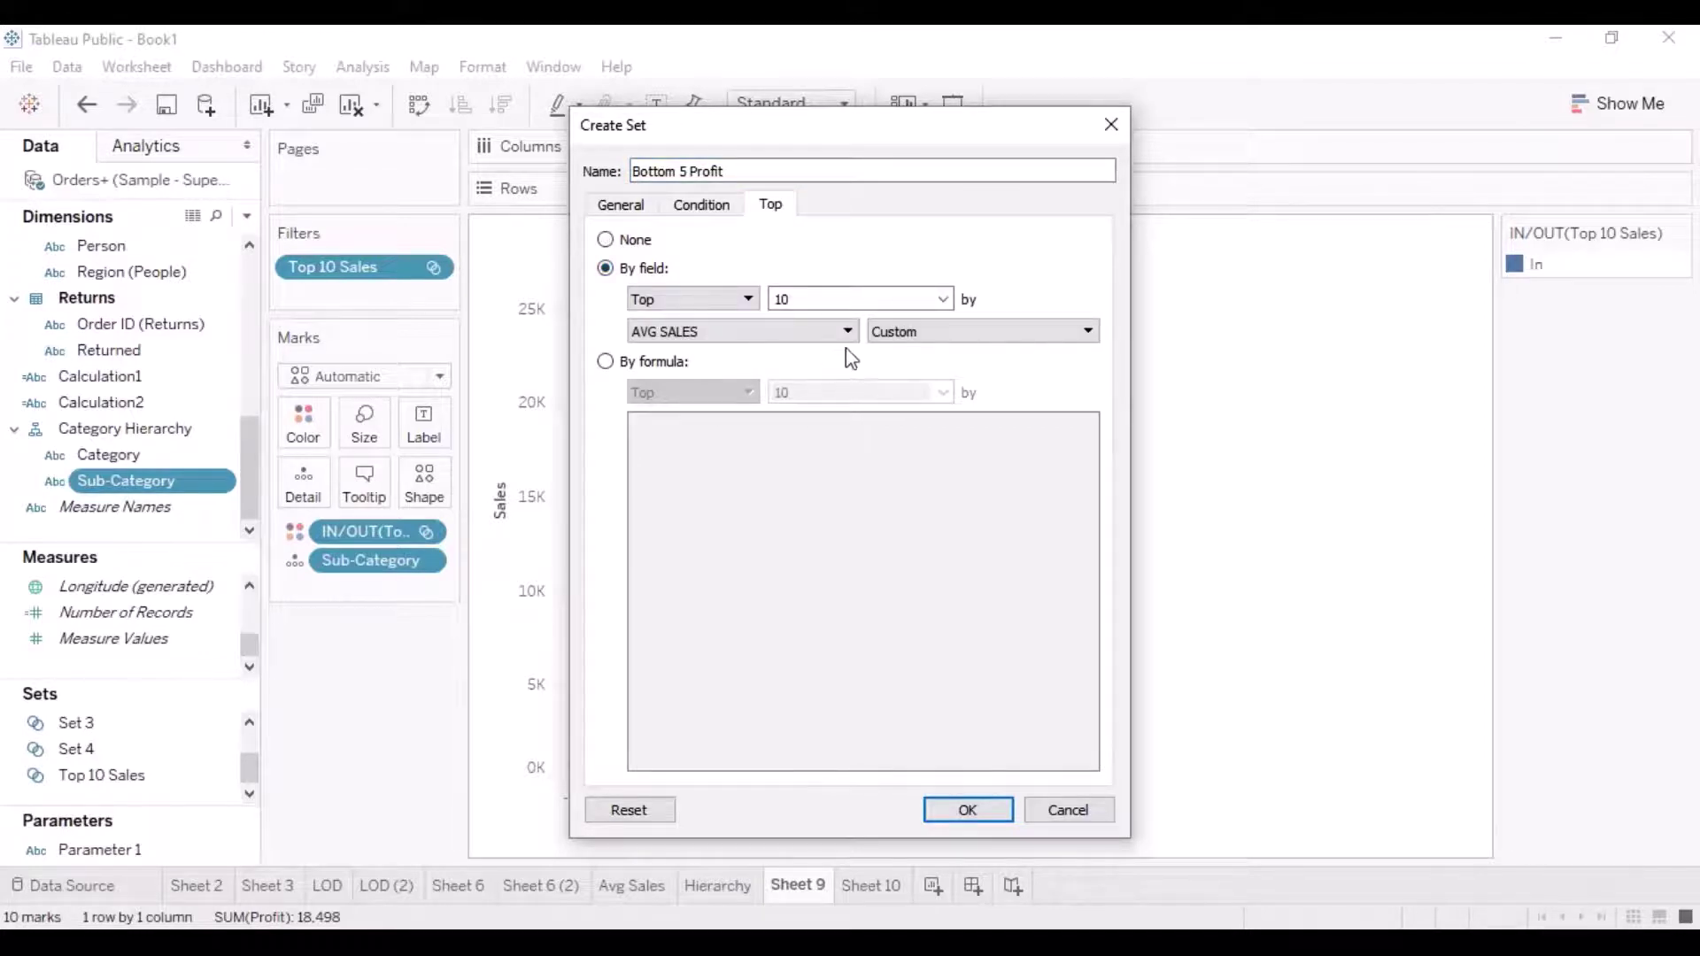
{"action": "left_click", "coordinate": [748, 299]}
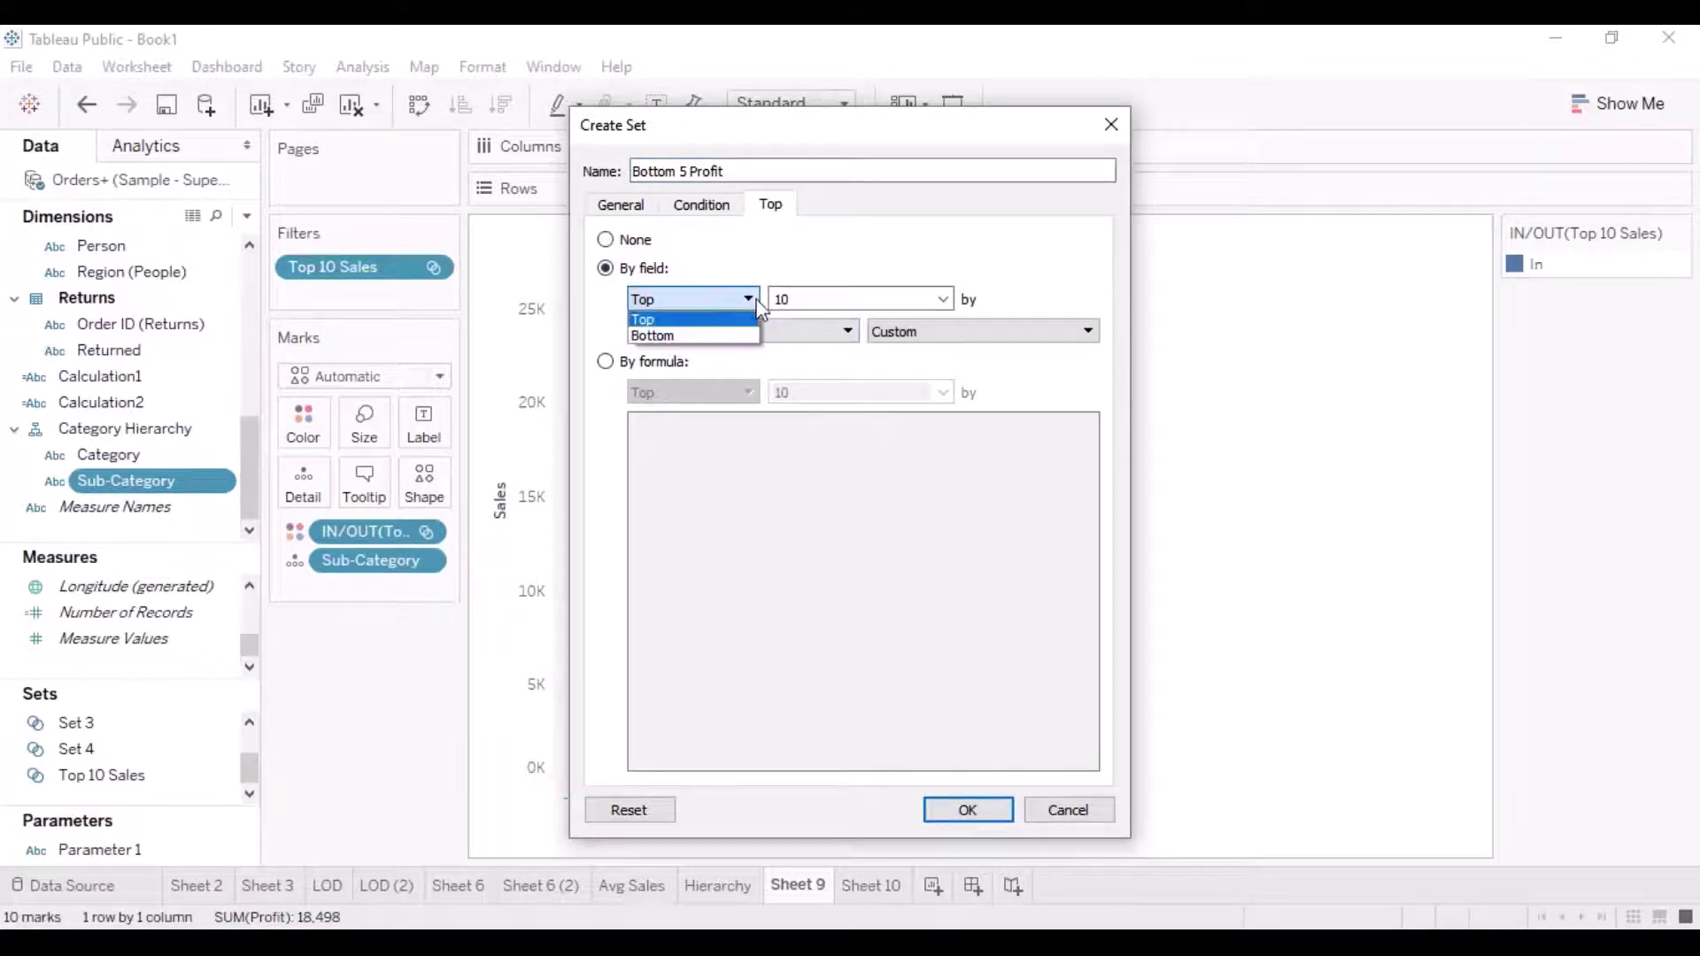
{"action": "left_click", "coordinate": [655, 336]}
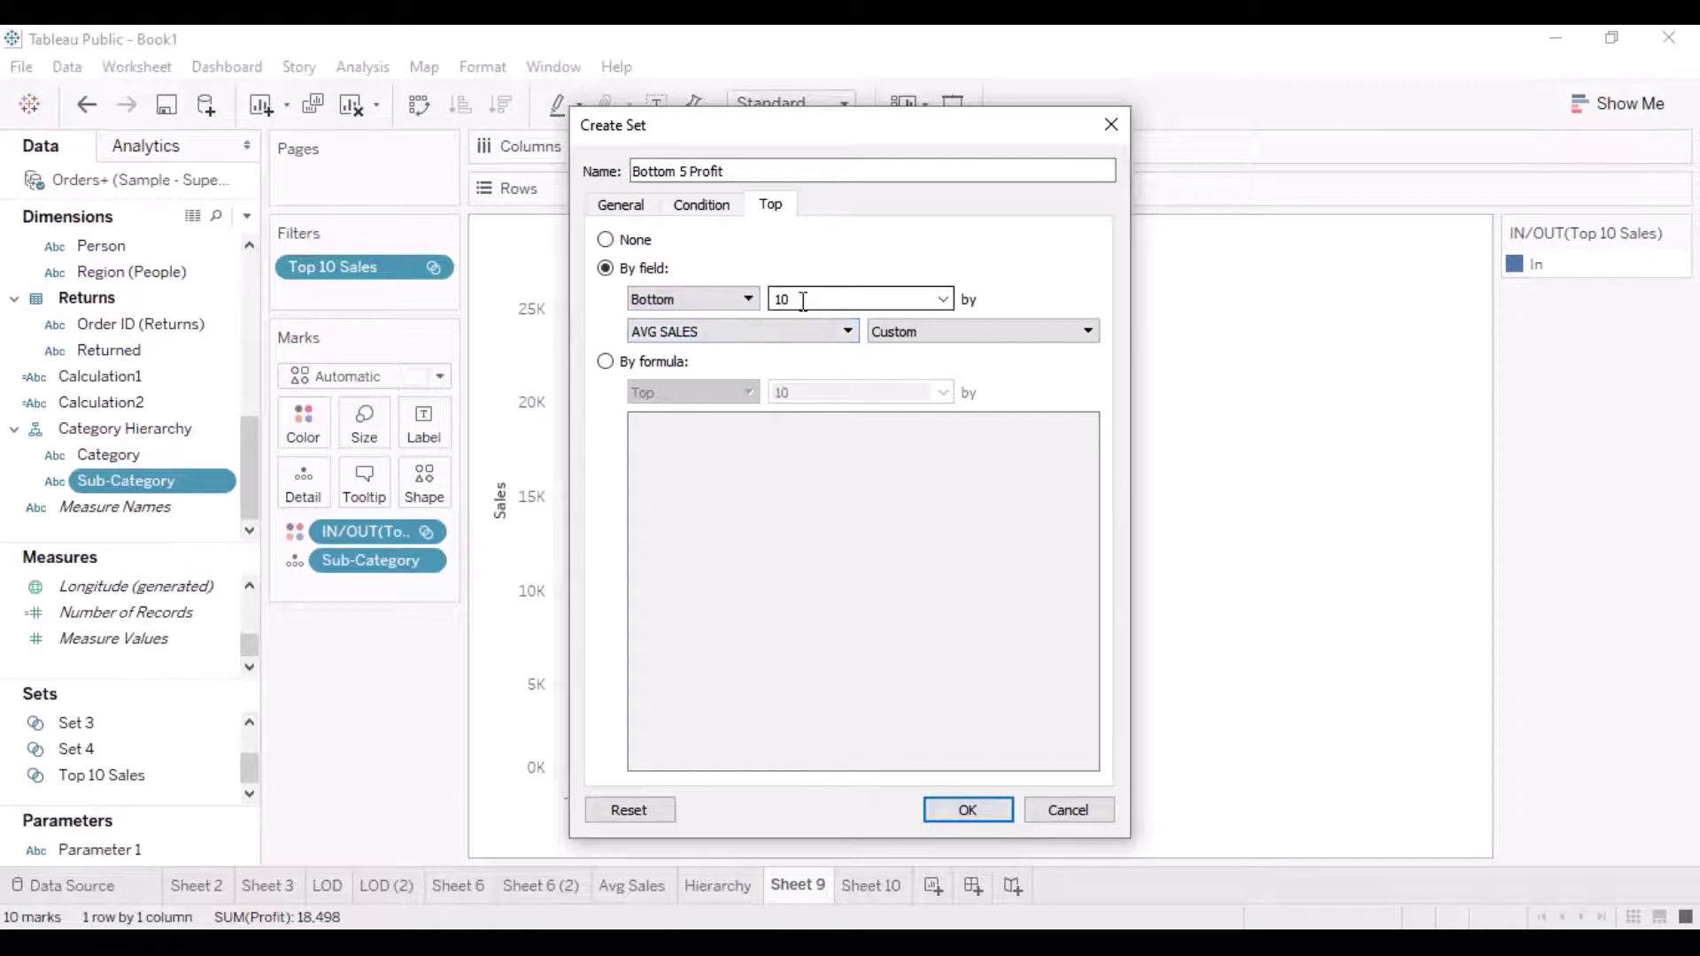
{"action": "left_click_drag", "start_coordinate": [803, 299], "coordinate": [754, 300]}
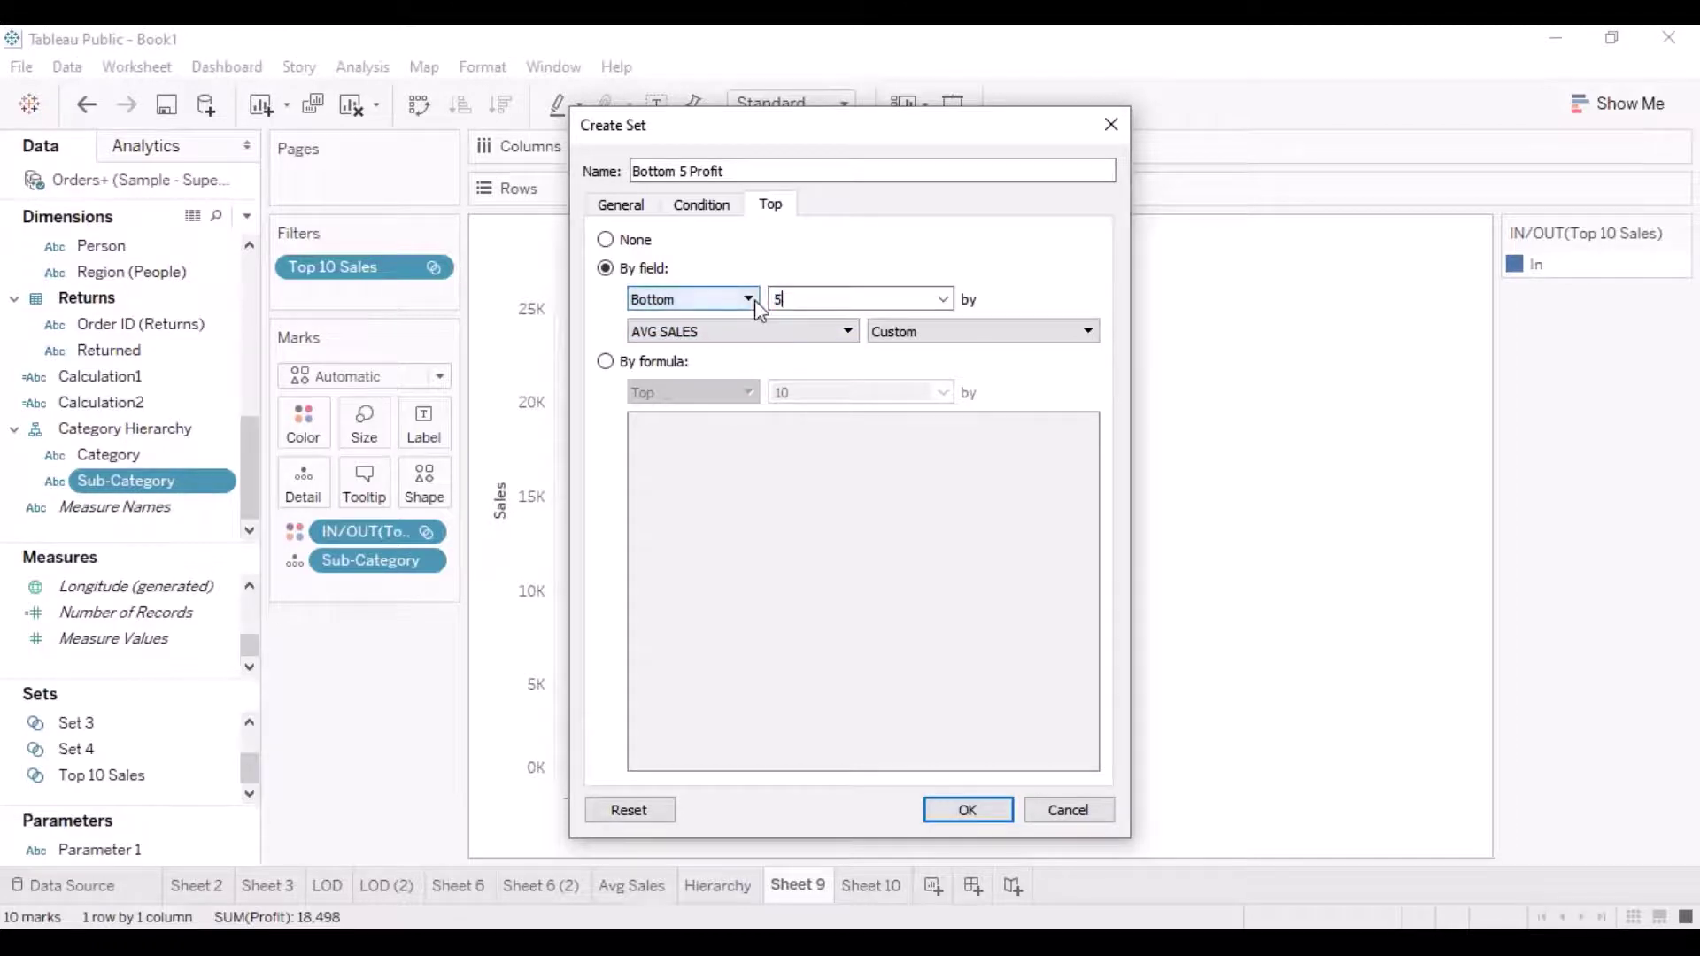
{"action": "left_click", "coordinate": [849, 332]}
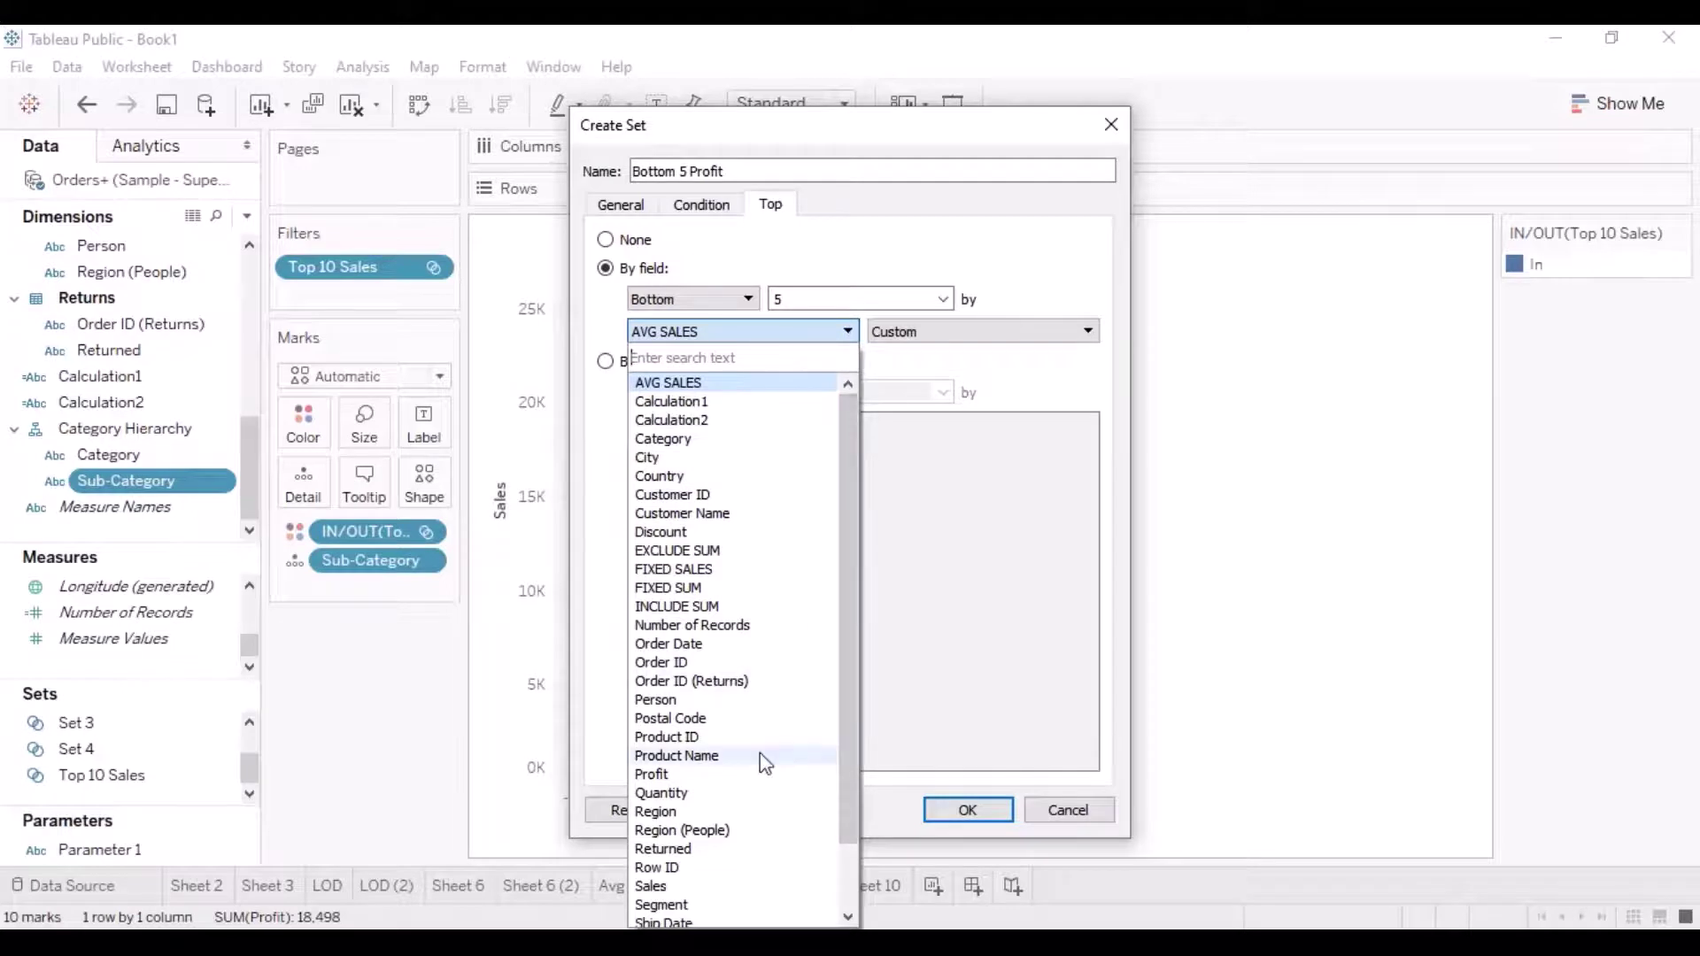
{"action": "left_click", "coordinate": [698, 775]}
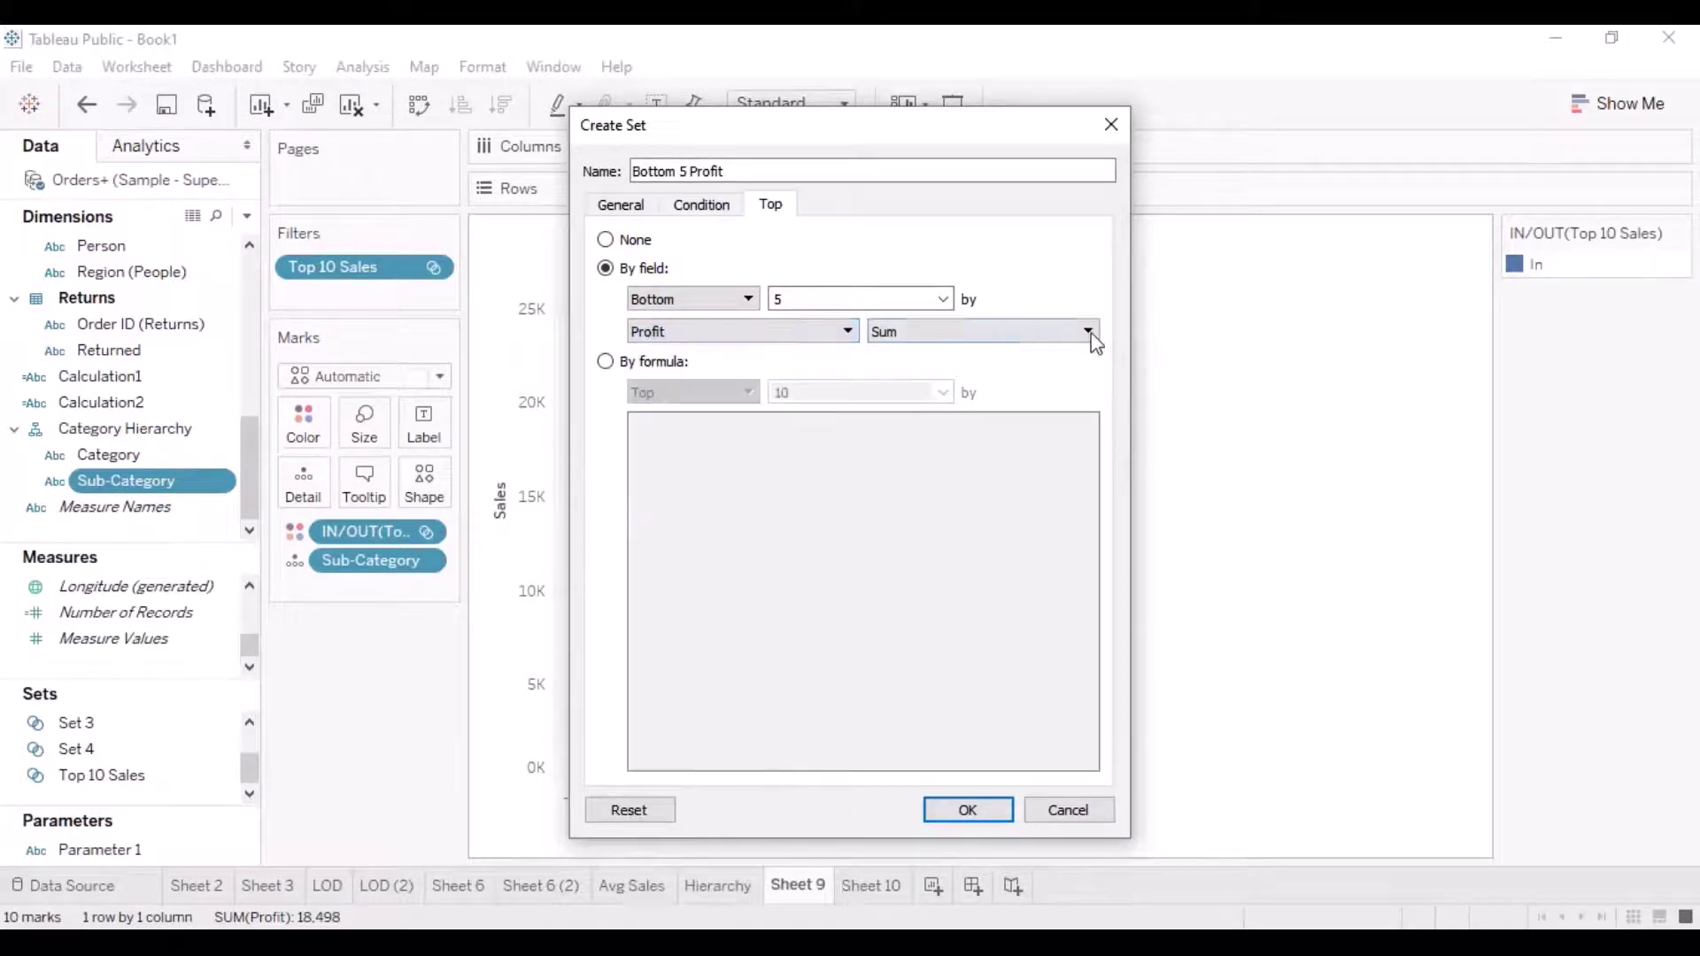
{"action": "left_click", "coordinate": [967, 811]}
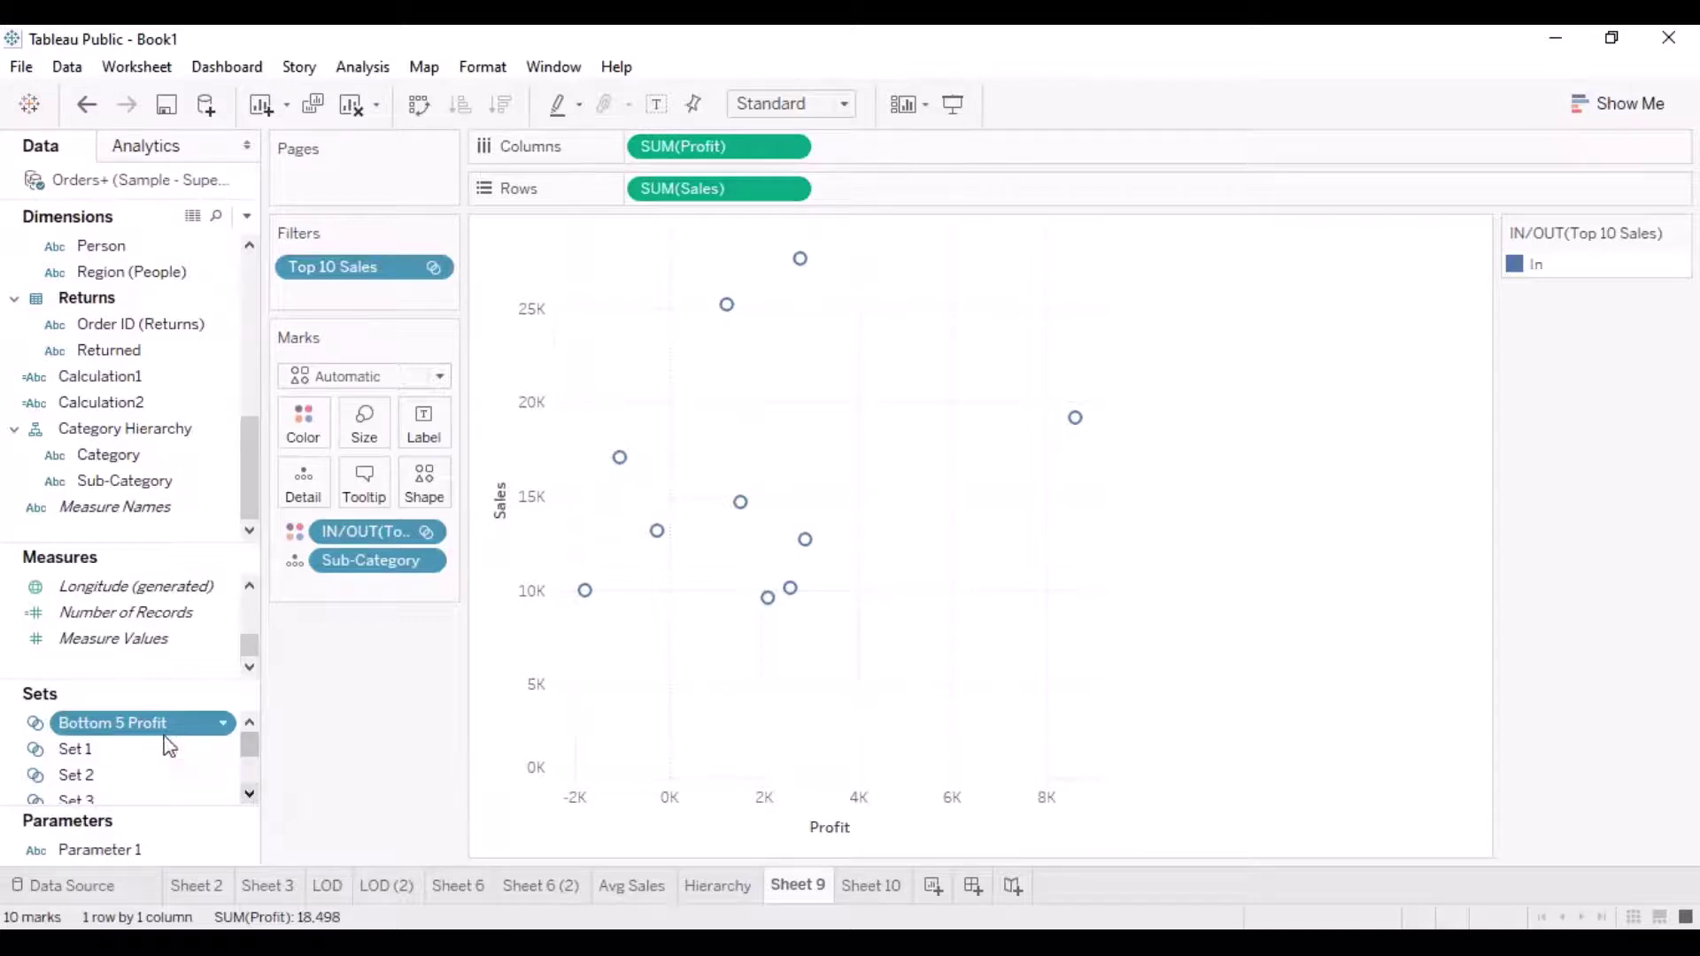
{"action": "left_click_drag", "start_coordinate": [160, 732], "coordinate": [744, 505]}
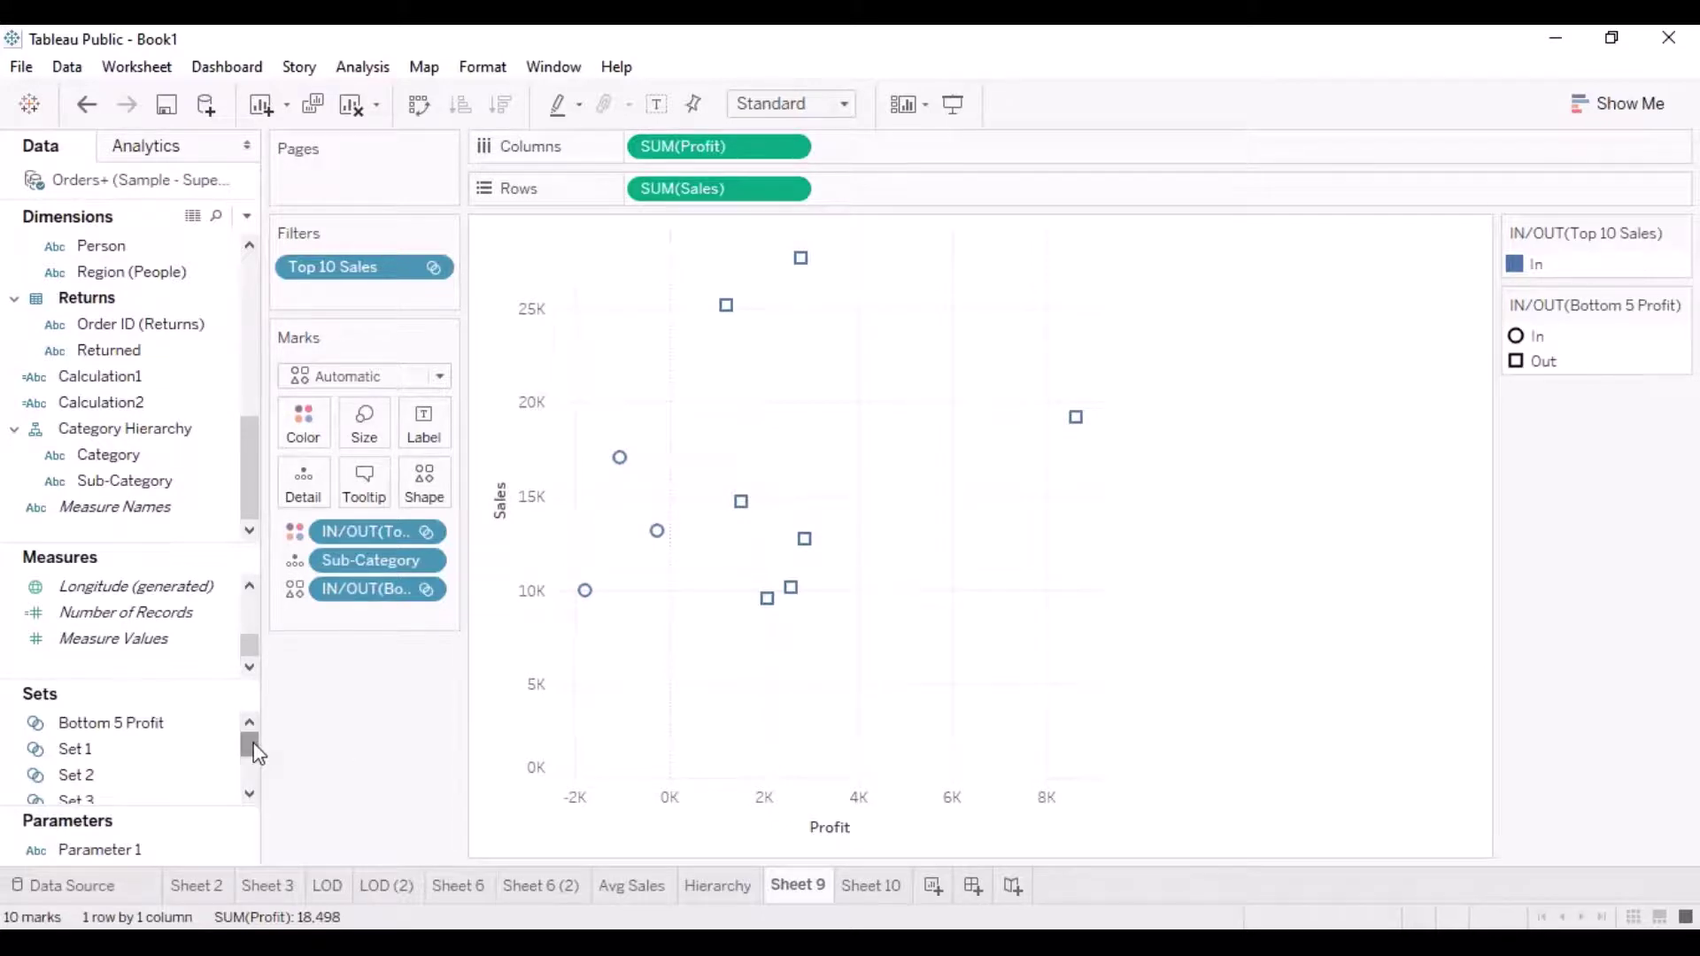
Start a combined set from the Bottom 5 Profit and Top 10 Sales sets, named Top 10 Sales and Bottom 5 Profit
{"action": "left_click", "coordinate": [149, 723]}
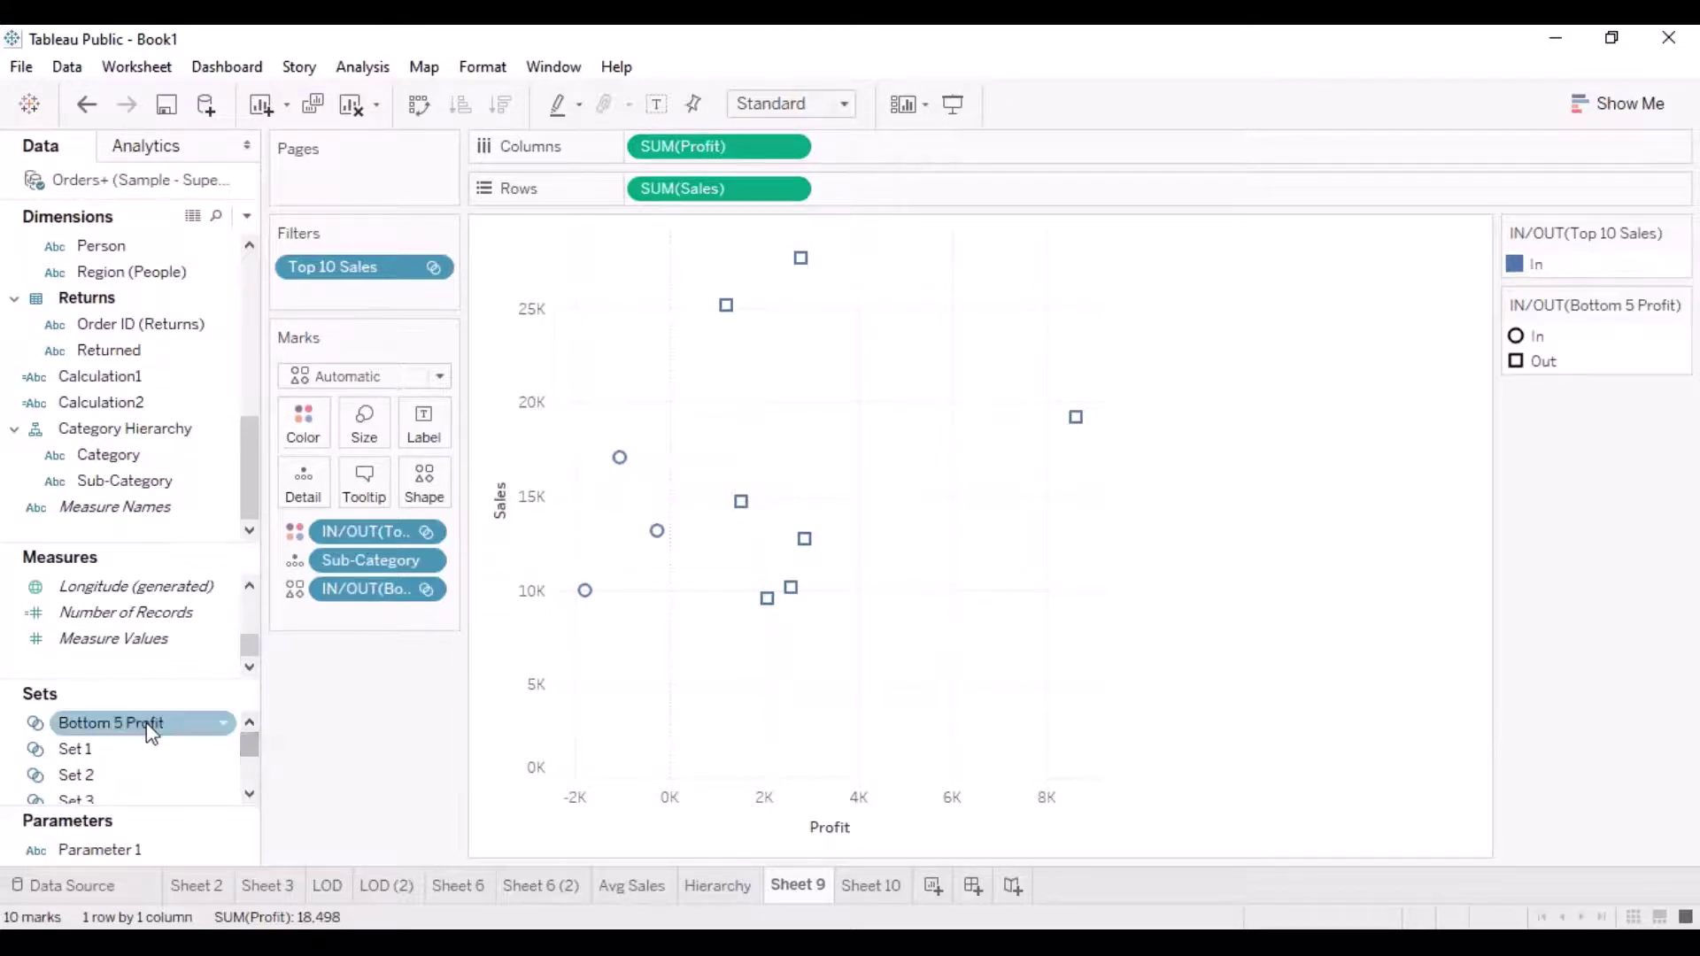
{"action": "left_click_drag", "start_coordinate": [255, 754], "coordinate": [253, 793]}
{"action": "left_click", "coordinate": [181, 770]}
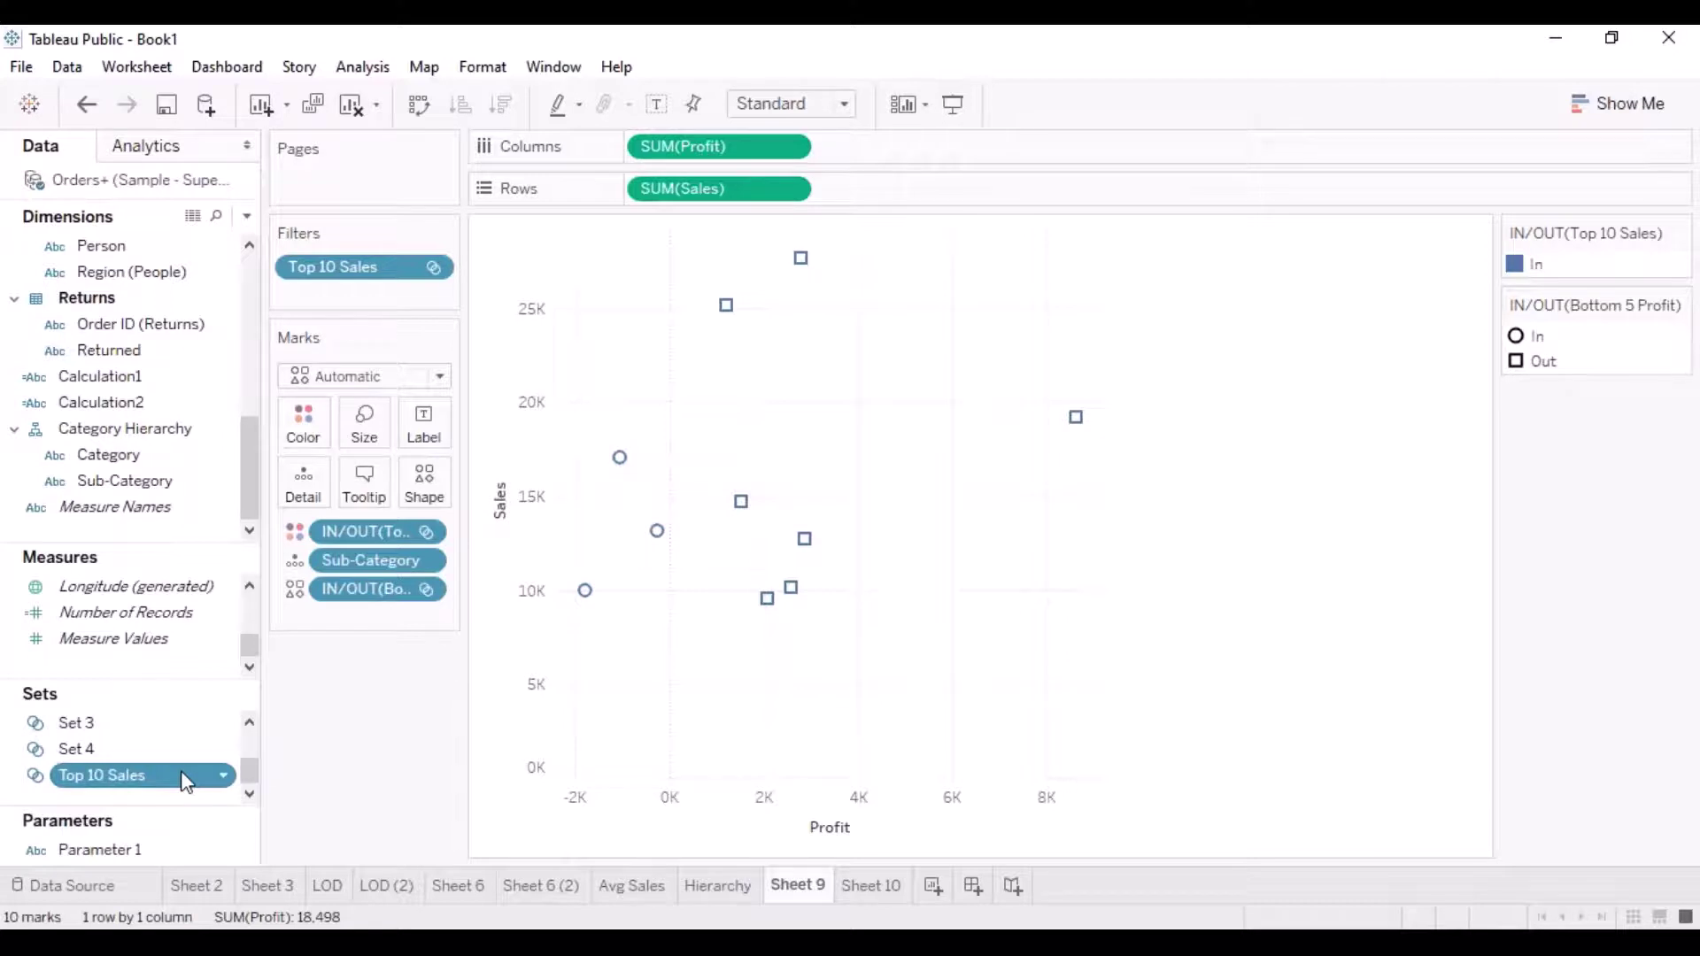
{"action": "left_click_drag", "start_coordinate": [249, 774], "coordinate": [249, 742]}
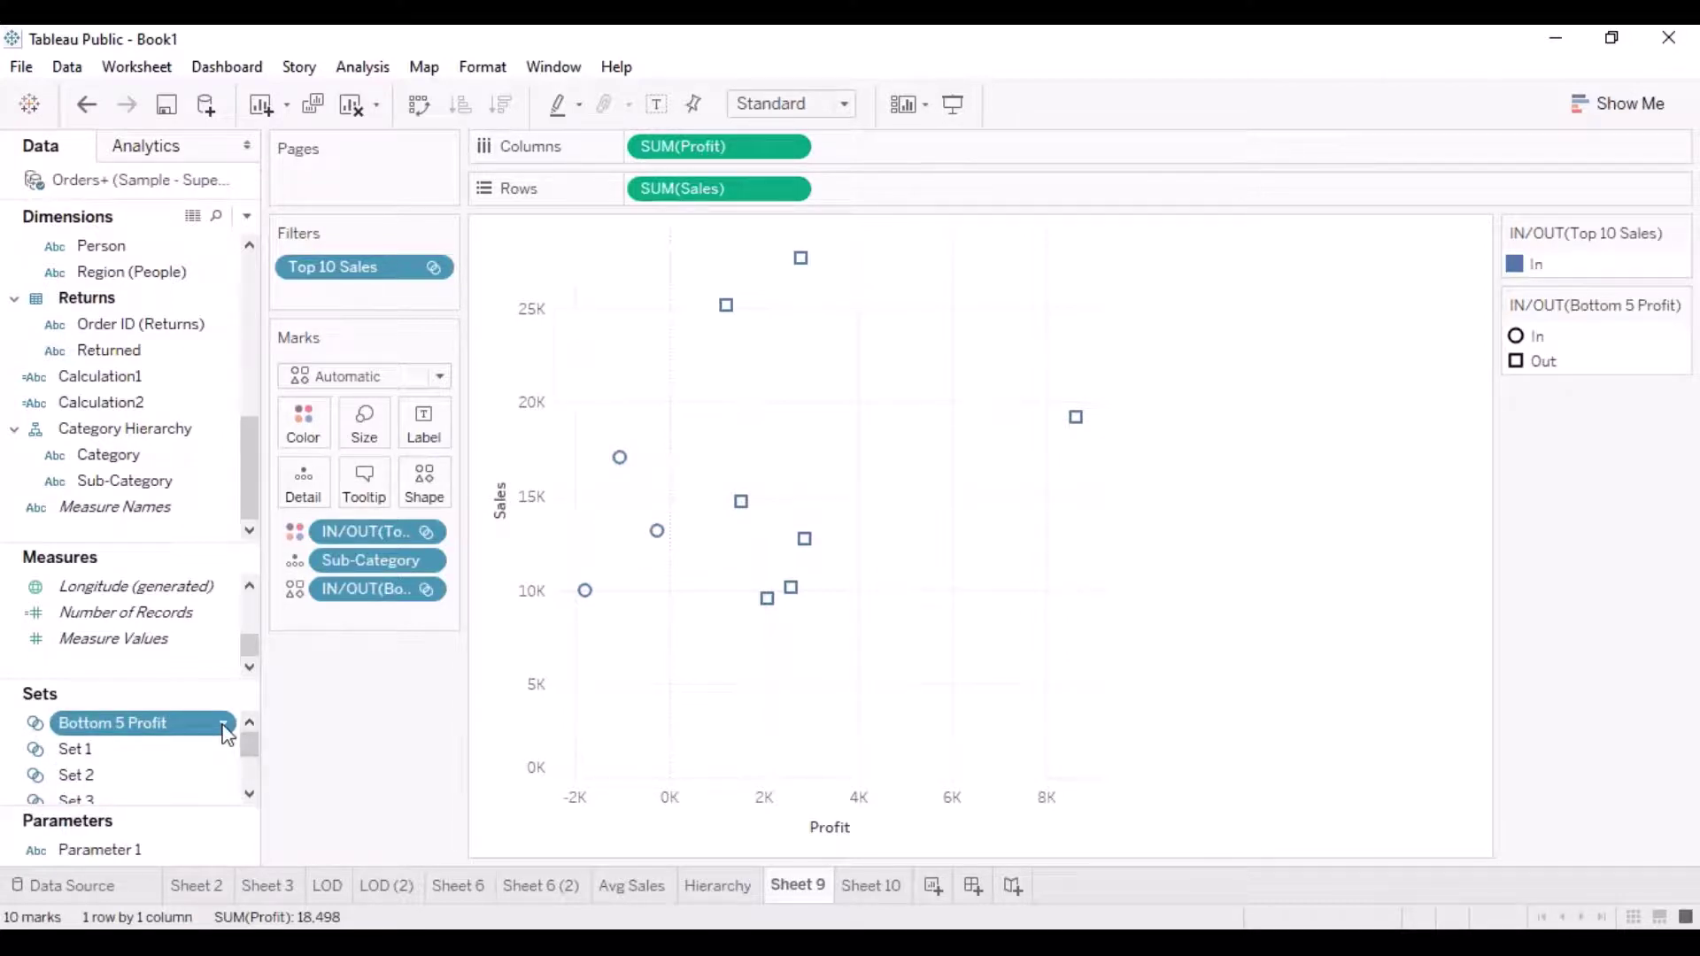
{"action": "left_click", "coordinate": [224, 727]}
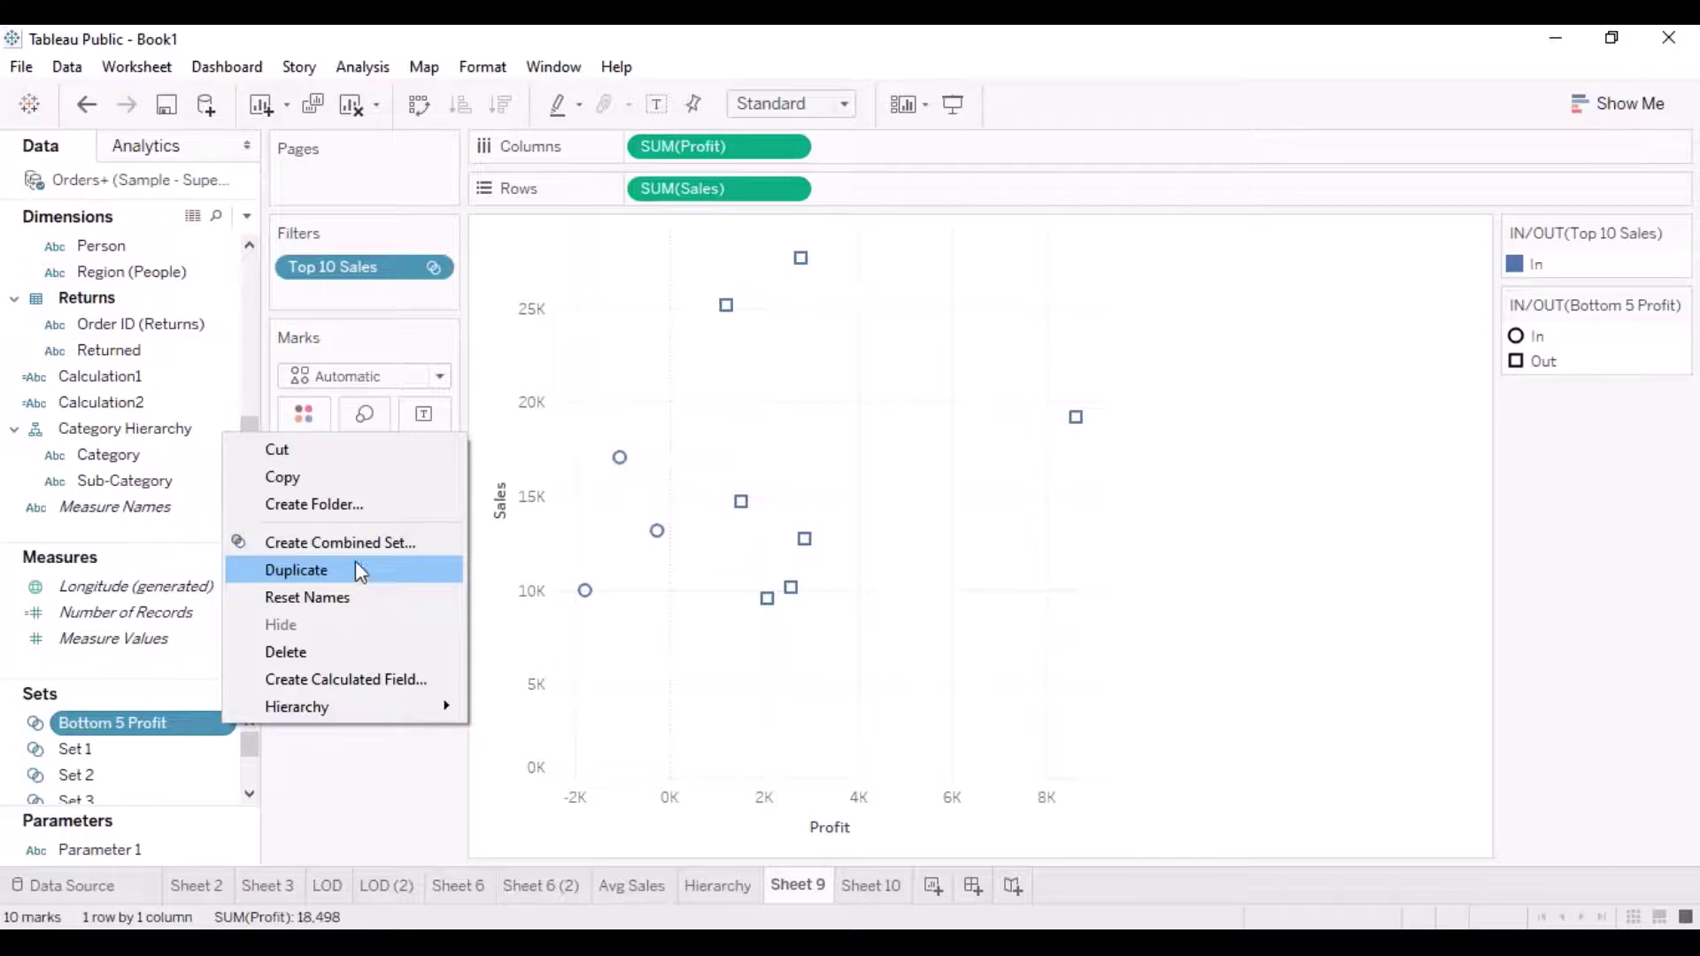
{"action": "left_click", "coordinate": [336, 543]}
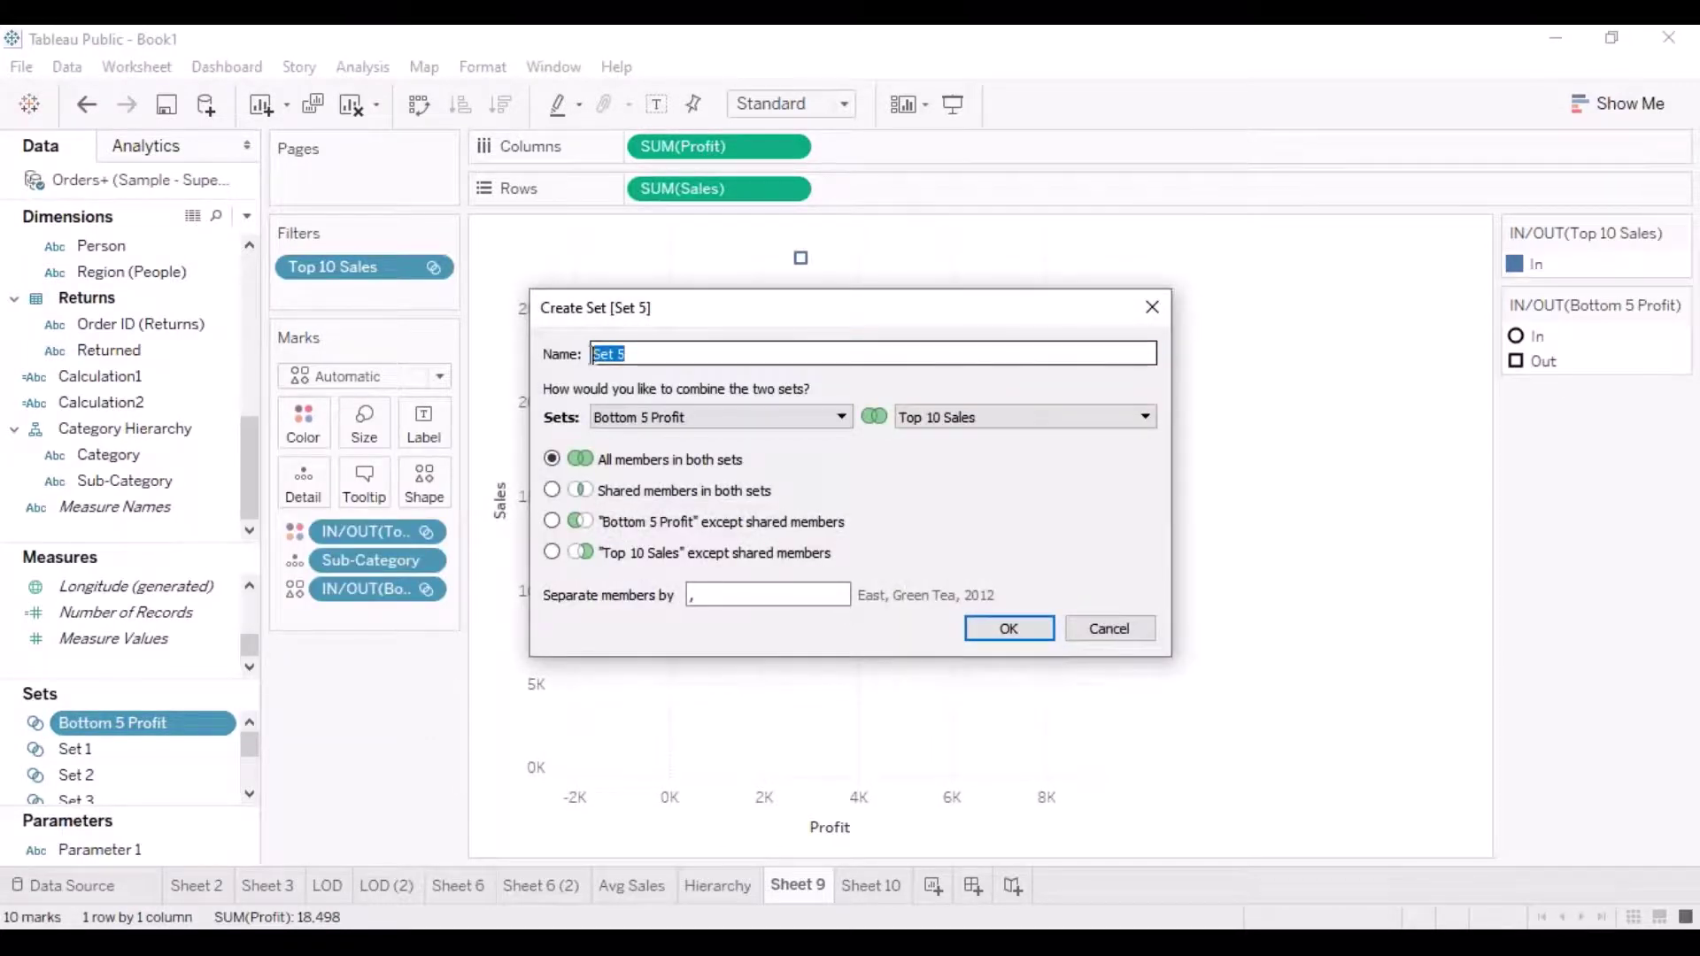
{"action": "type", "text": "Top"}
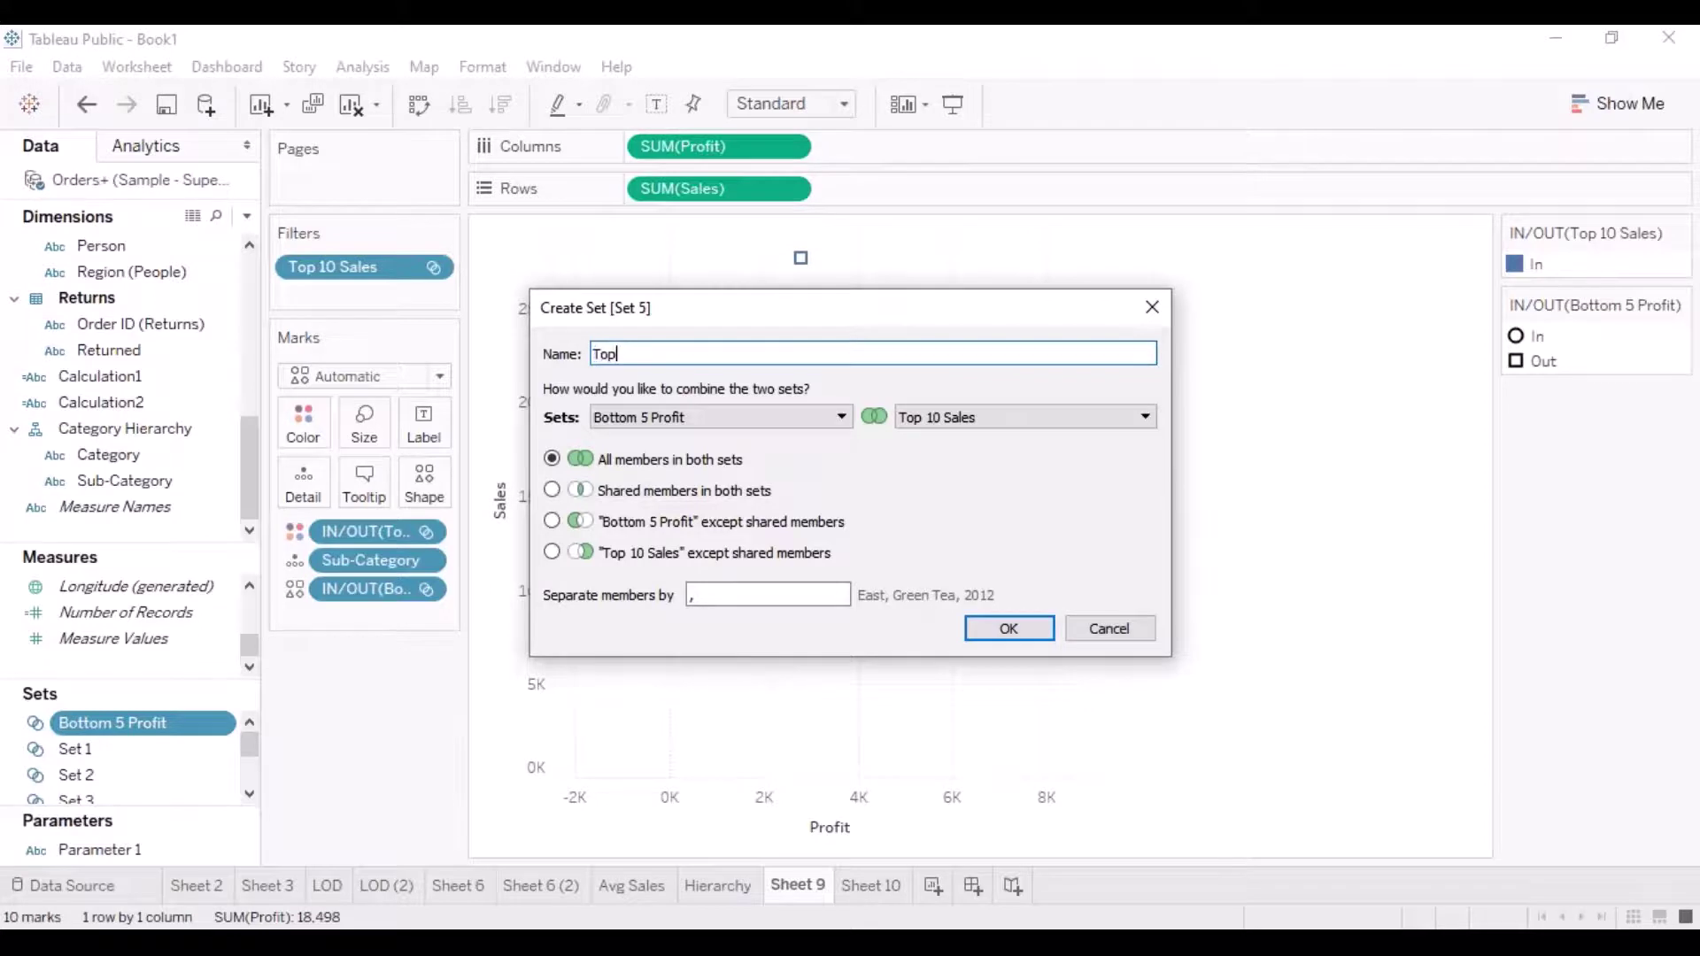
{"action": "type", "text": " 10 Sales and Bottom 5 Profit"}
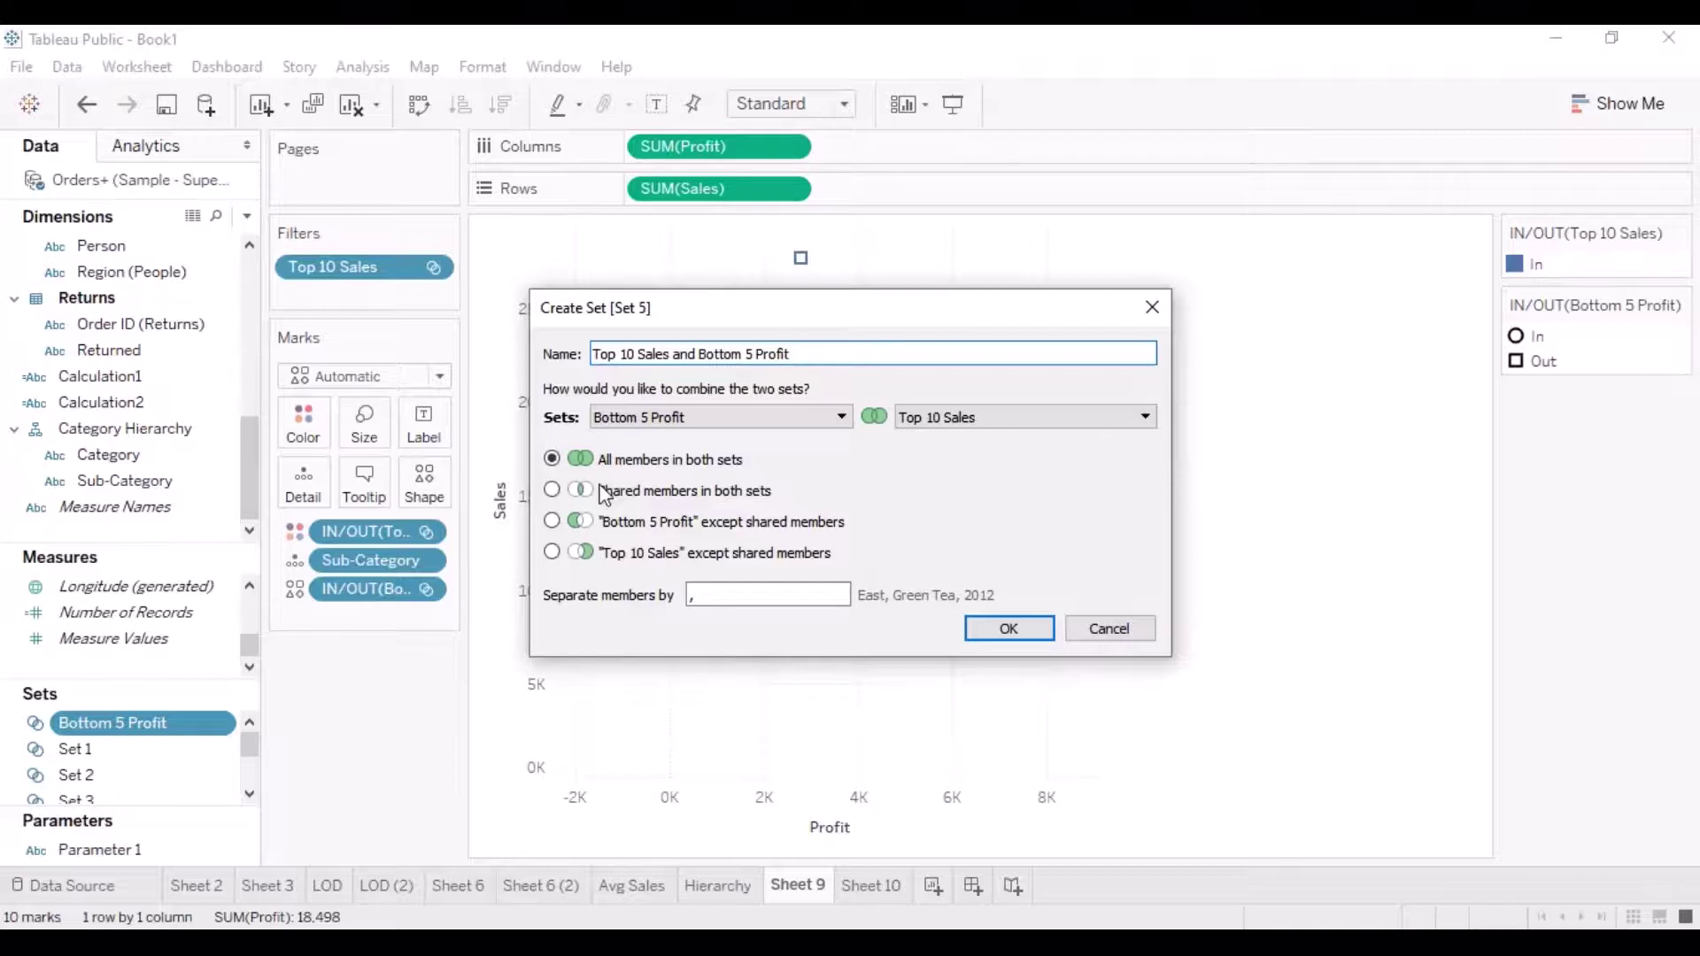
Make the combined set keep only shared members in both sets, and create it
{"action": "left_click", "coordinate": [553, 491]}
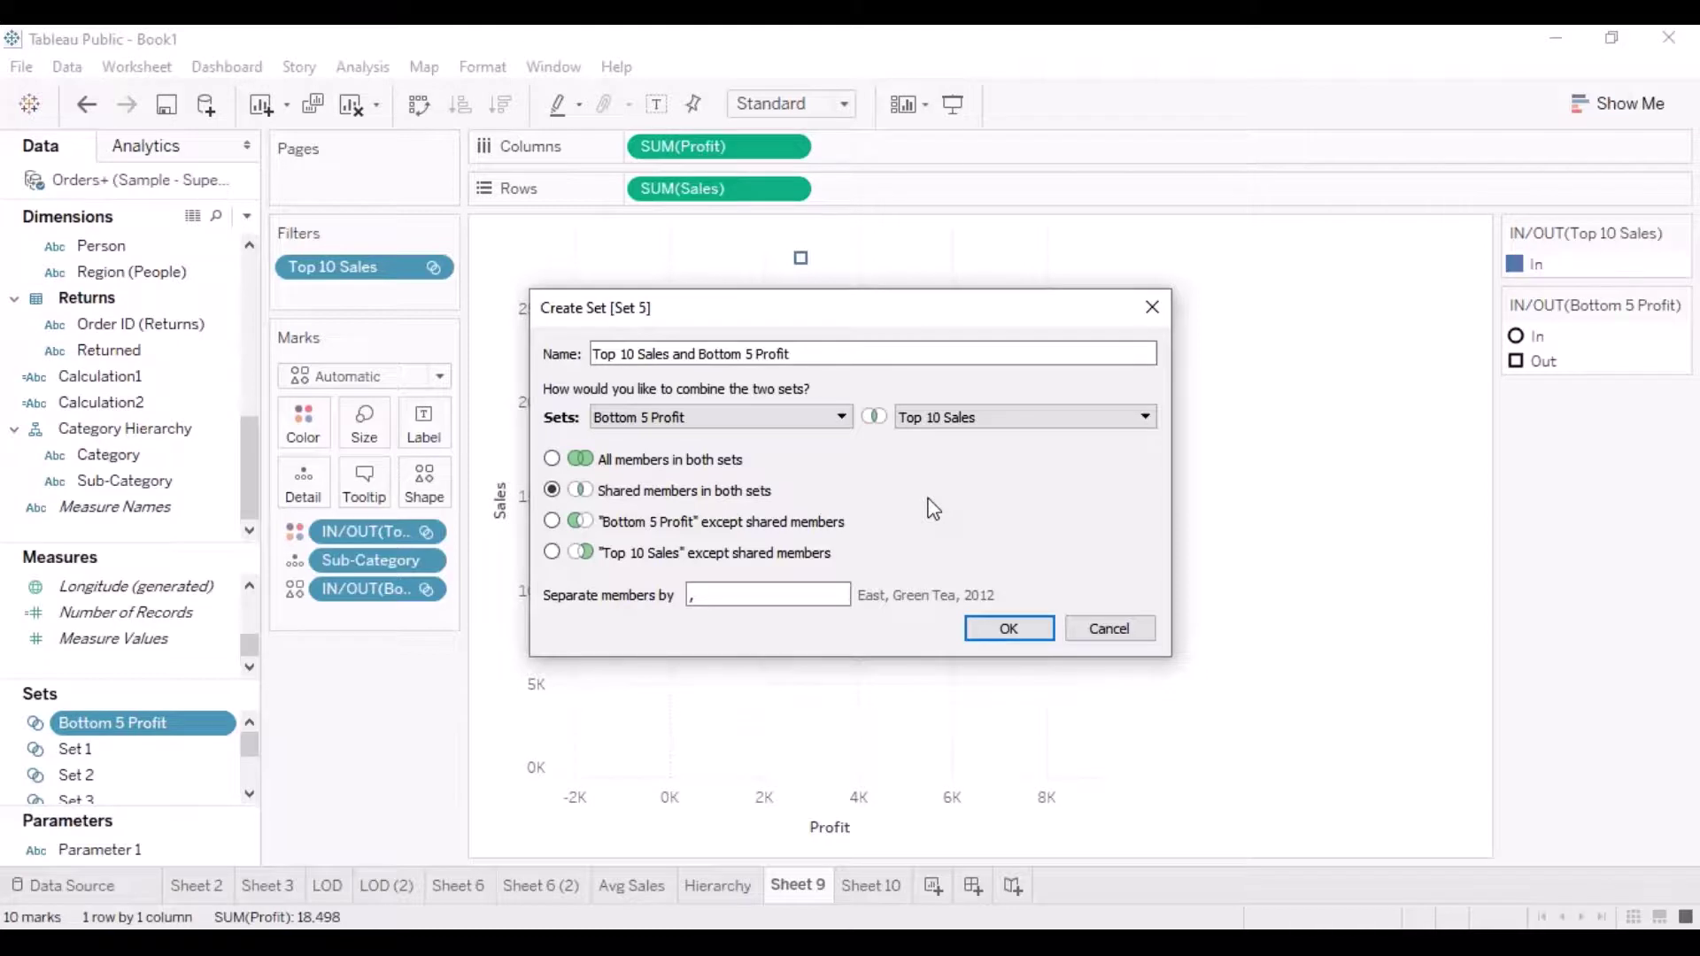
{"action": "left_click", "coordinate": [577, 524]}
{"action": "left_click", "coordinate": [552, 553]}
{"action": "left_click", "coordinate": [553, 490]}
{"action": "left_click", "coordinate": [1014, 626]}
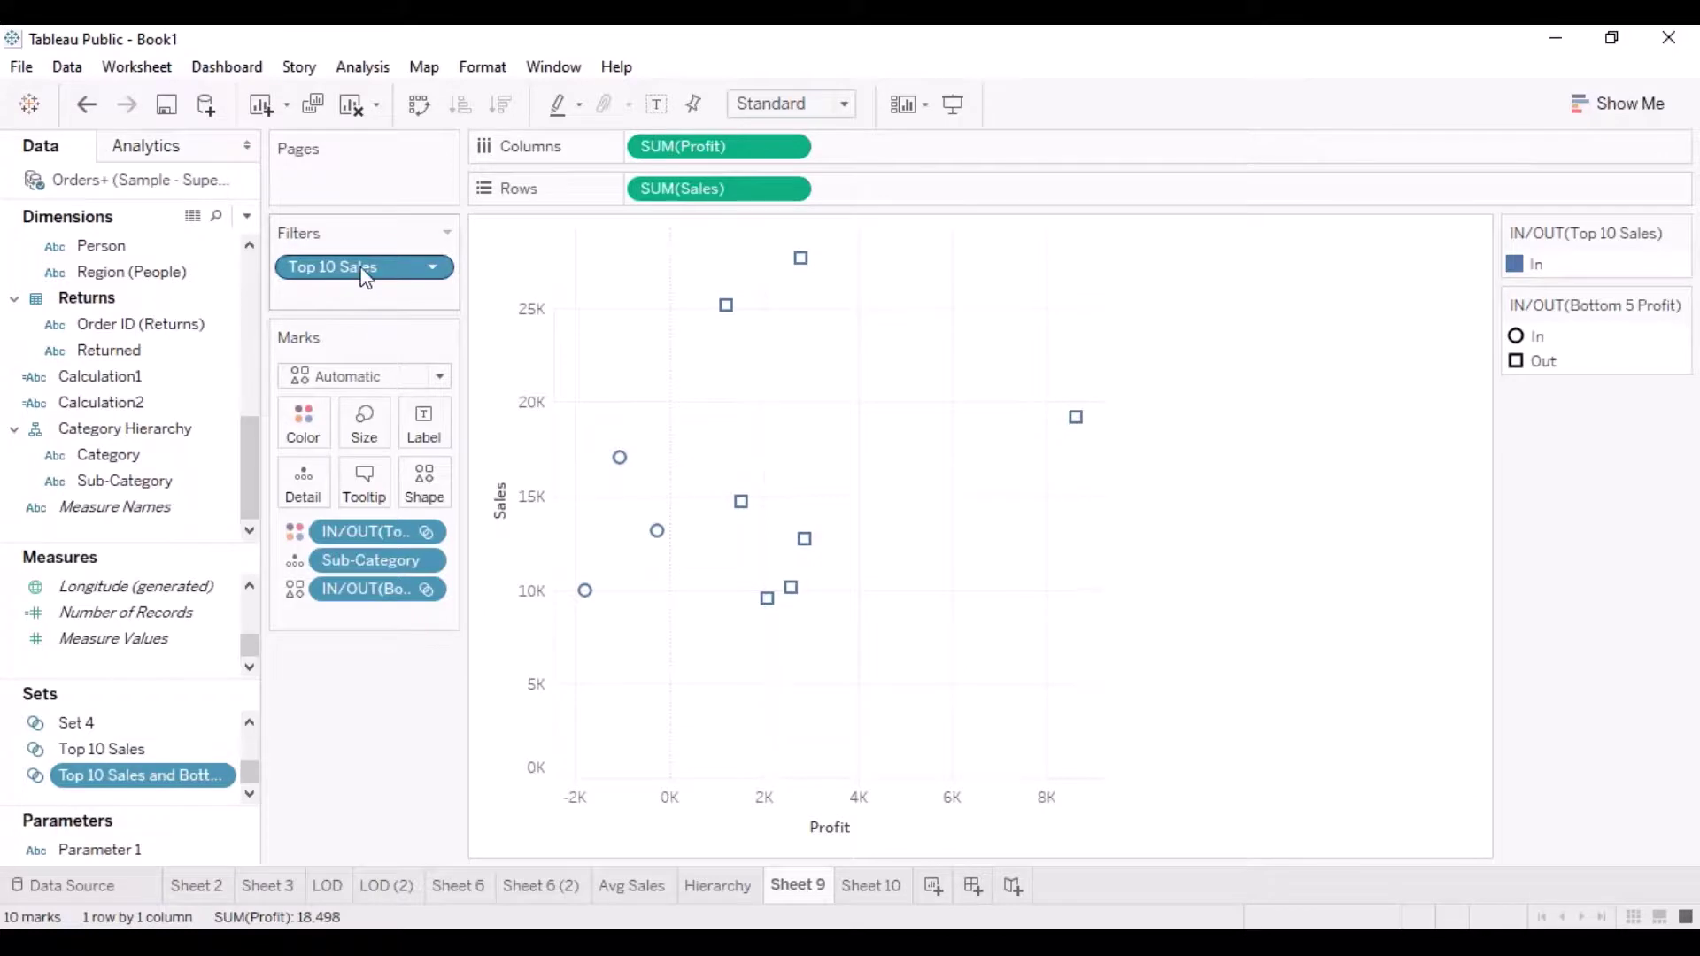
Remove the Top 10 Sales filter and the In/Out fields of both the Top 10 Sales and Bottom 5 Profit sets from the scatter plot
{"action": "left_click_drag", "start_coordinate": [363, 275], "coordinate": [410, 797]}
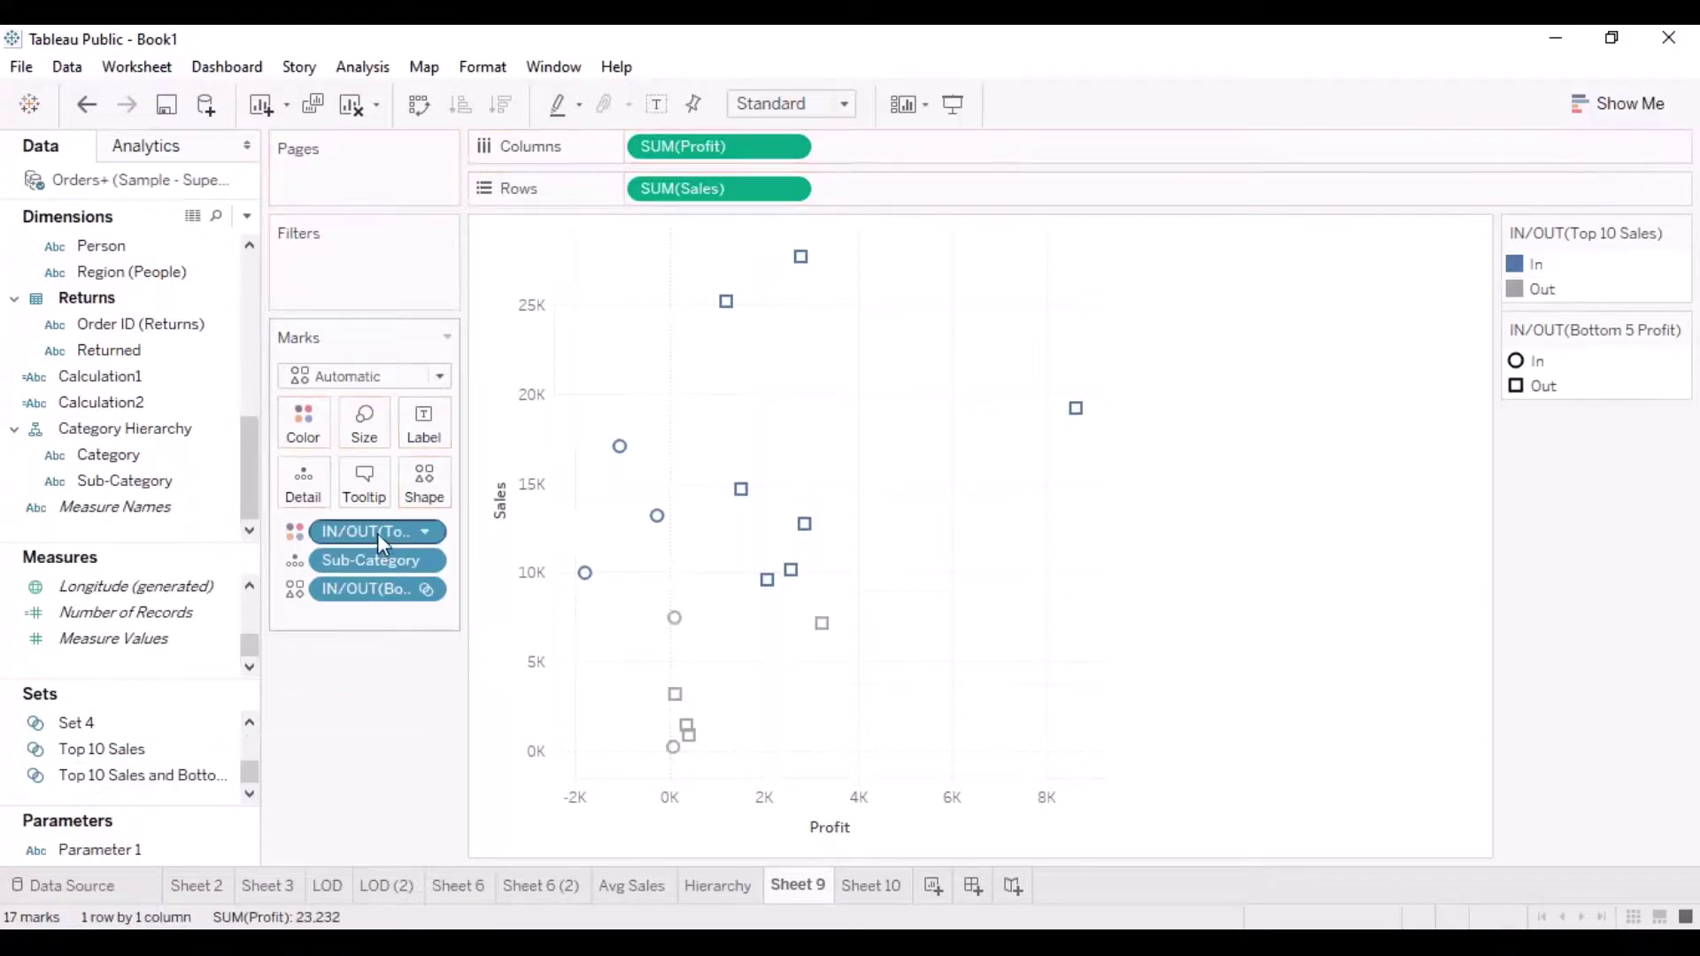
{"action": "left_click_drag", "start_coordinate": [377, 533], "coordinate": [376, 755]}
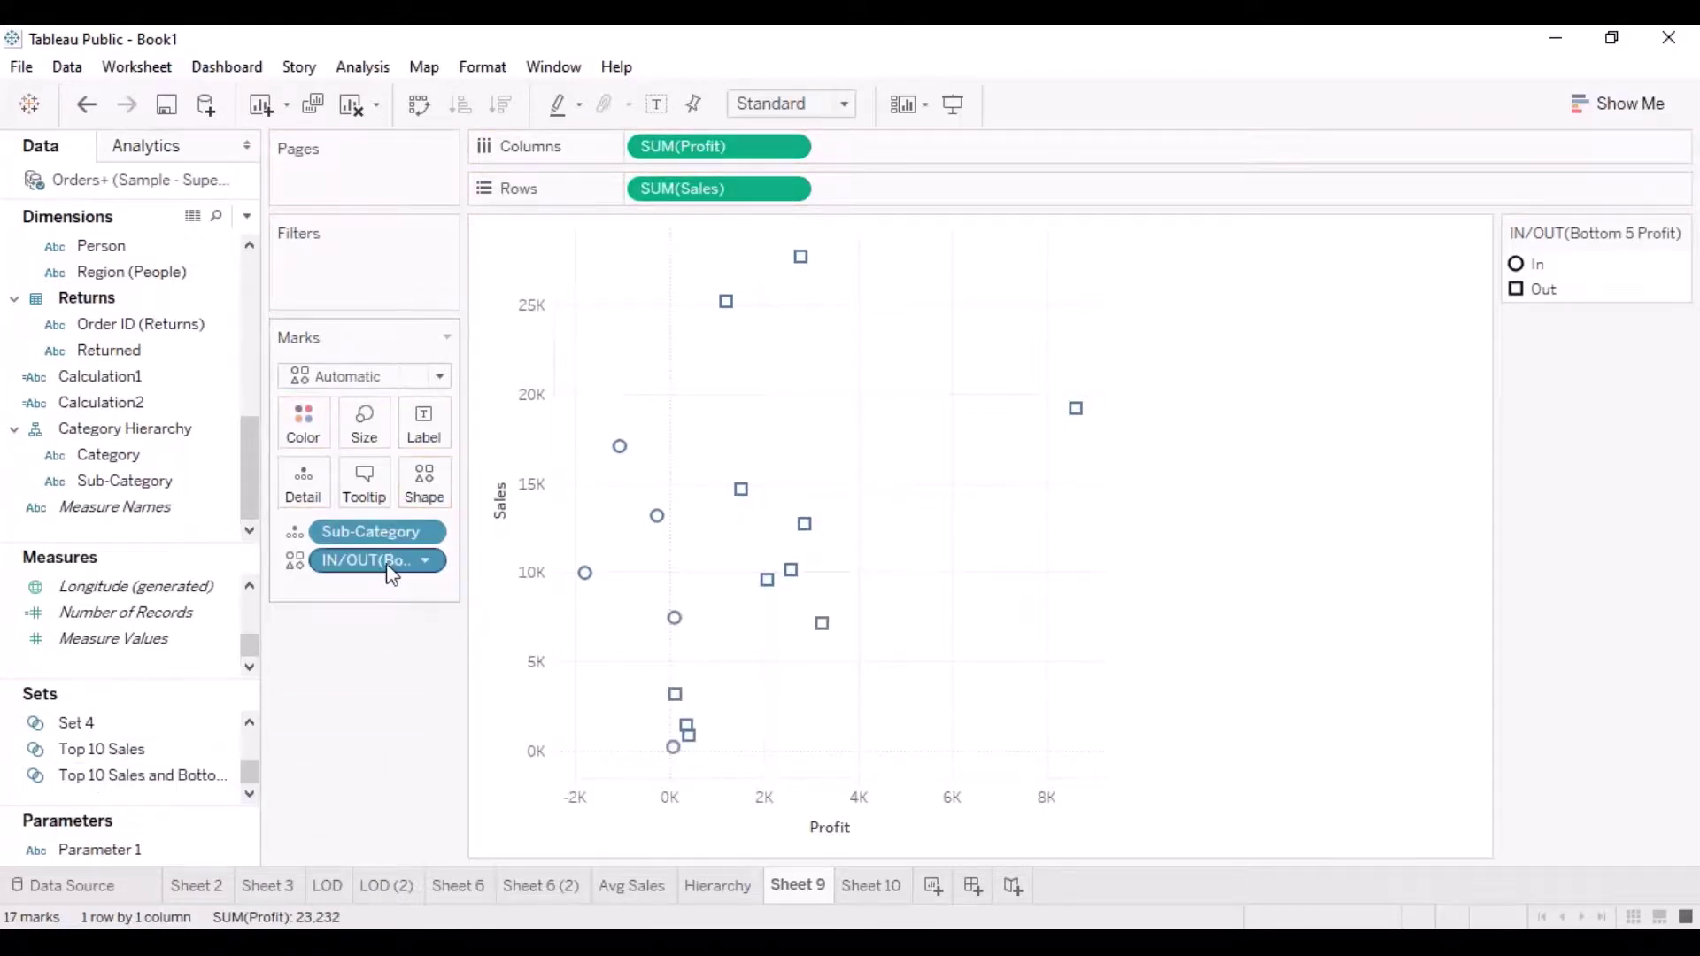
{"action": "left_click_drag", "start_coordinate": [392, 576], "coordinate": [379, 788]}
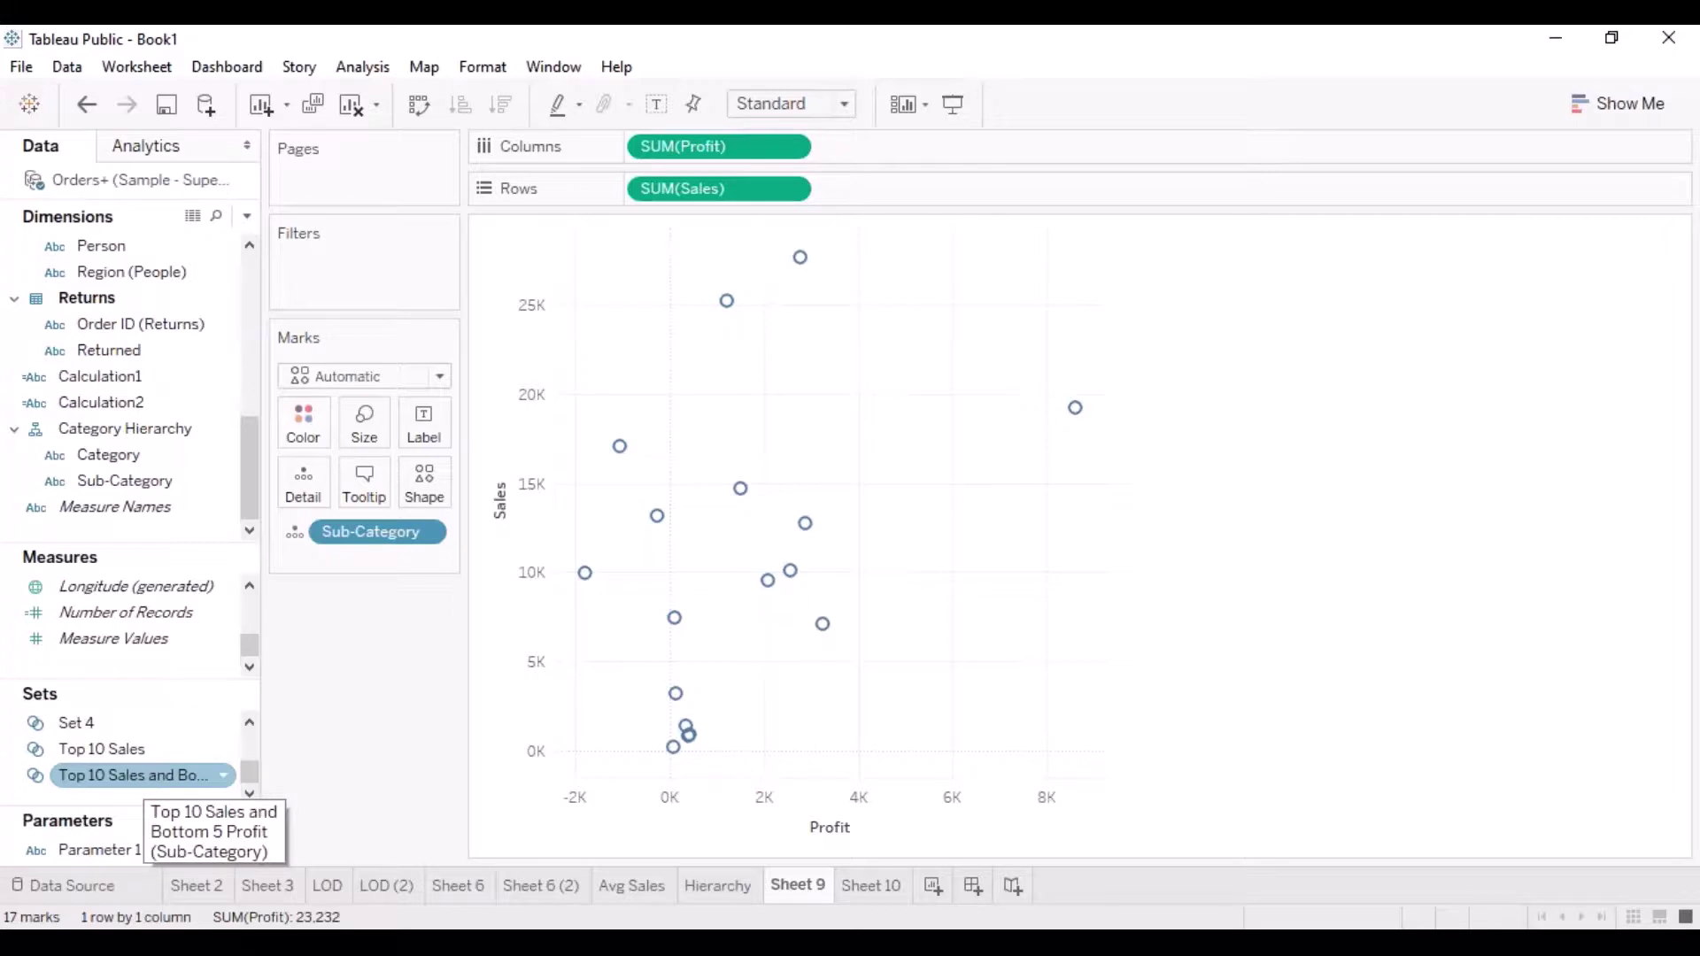
Add the Top 10 Sales and Bottom 5 Profit set to the scatter plot and inspect the details of individual marks
{"action": "left_click_drag", "start_coordinate": [212, 777], "coordinate": [730, 634]}
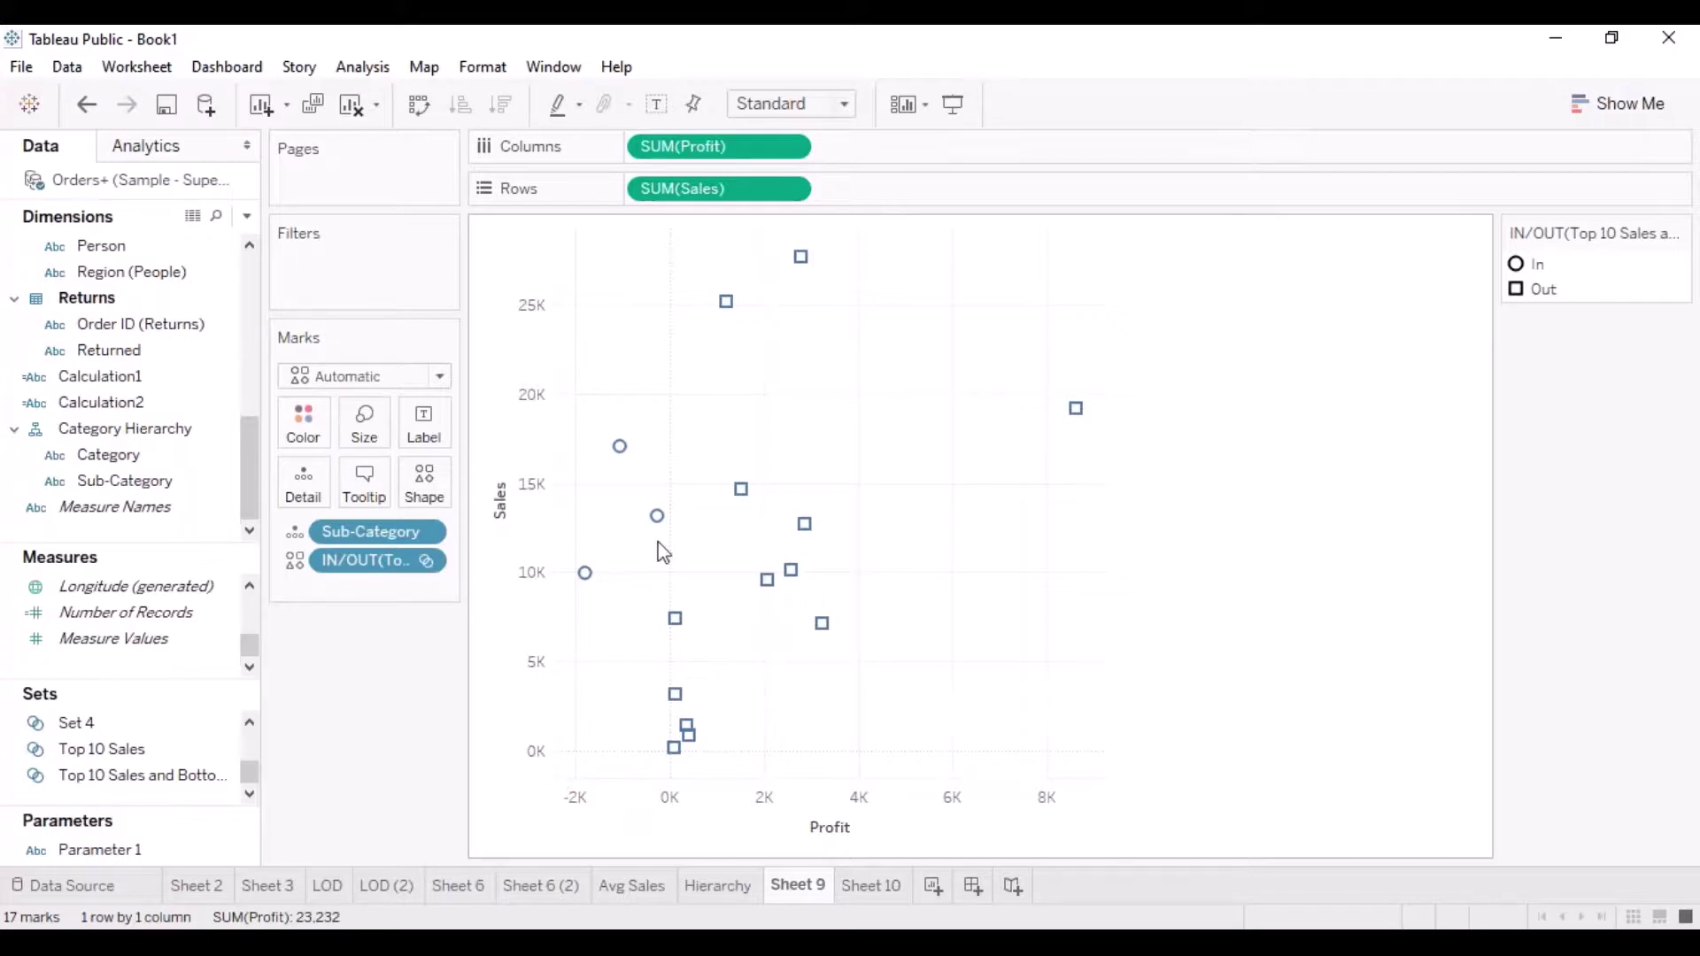
{"action": "mouse_move", "coordinate": [657, 515]}
{"action": "mouse_move", "coordinate": [675, 618]}
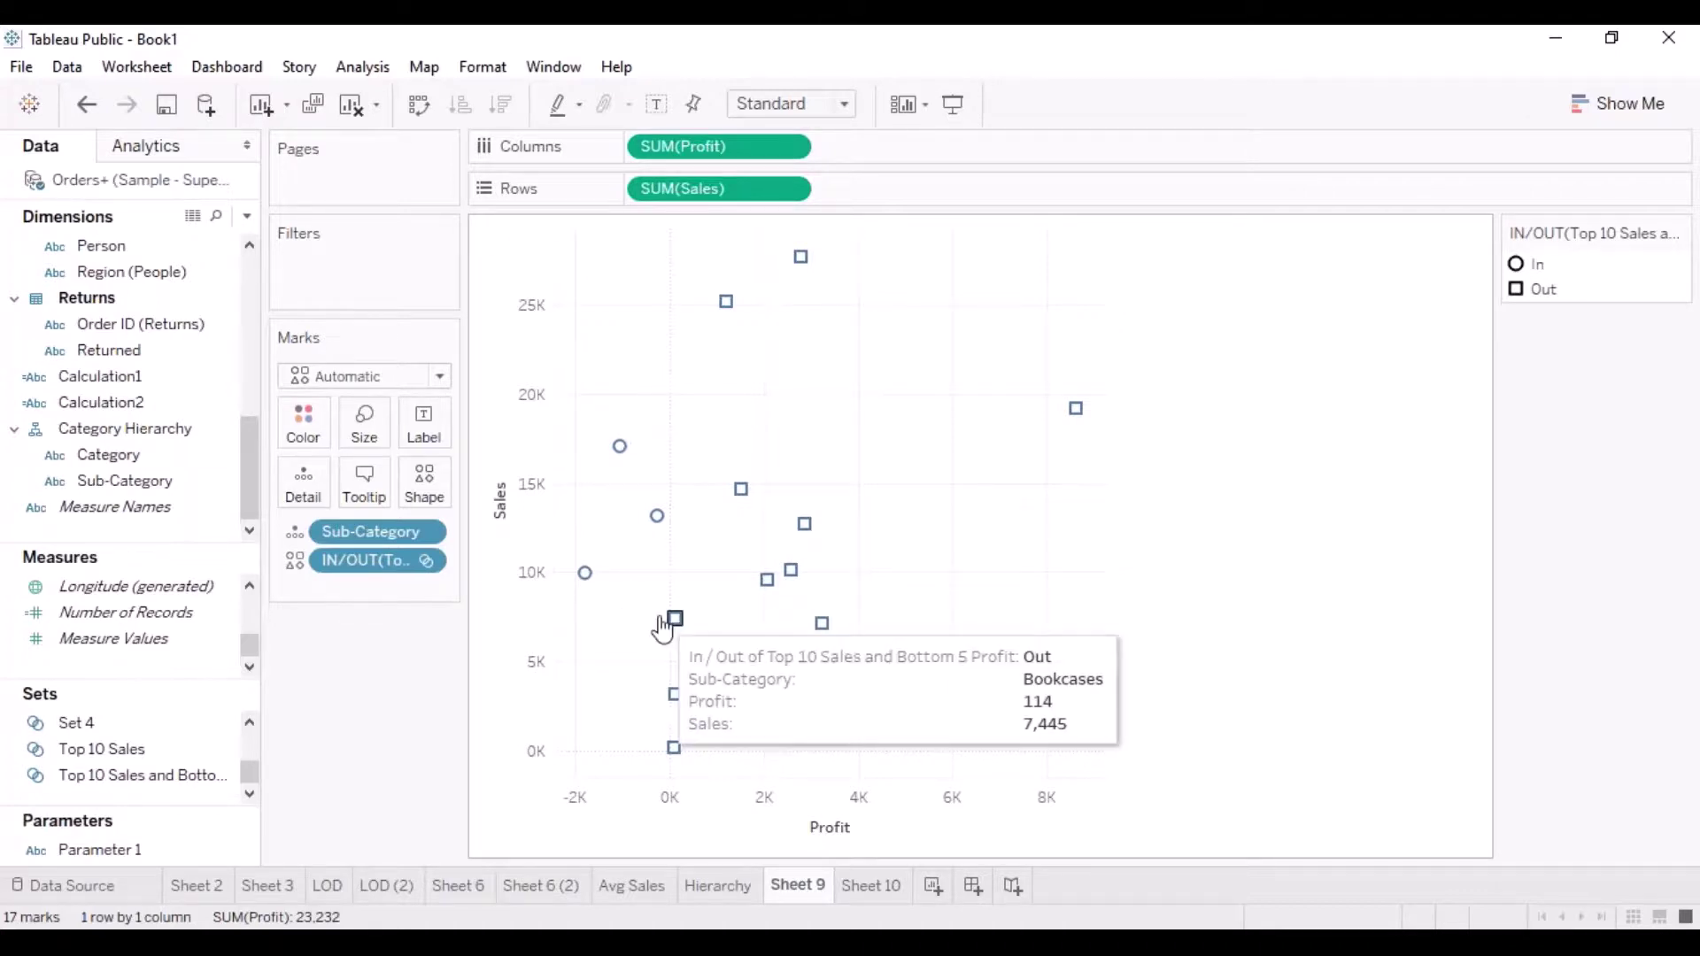
On Sheet 10, replace the Top 10 Sales In/Out field on Rows with the Top 10 Sales and Bottom 5 Profit set
{"action": "left_click", "coordinate": [863, 889]}
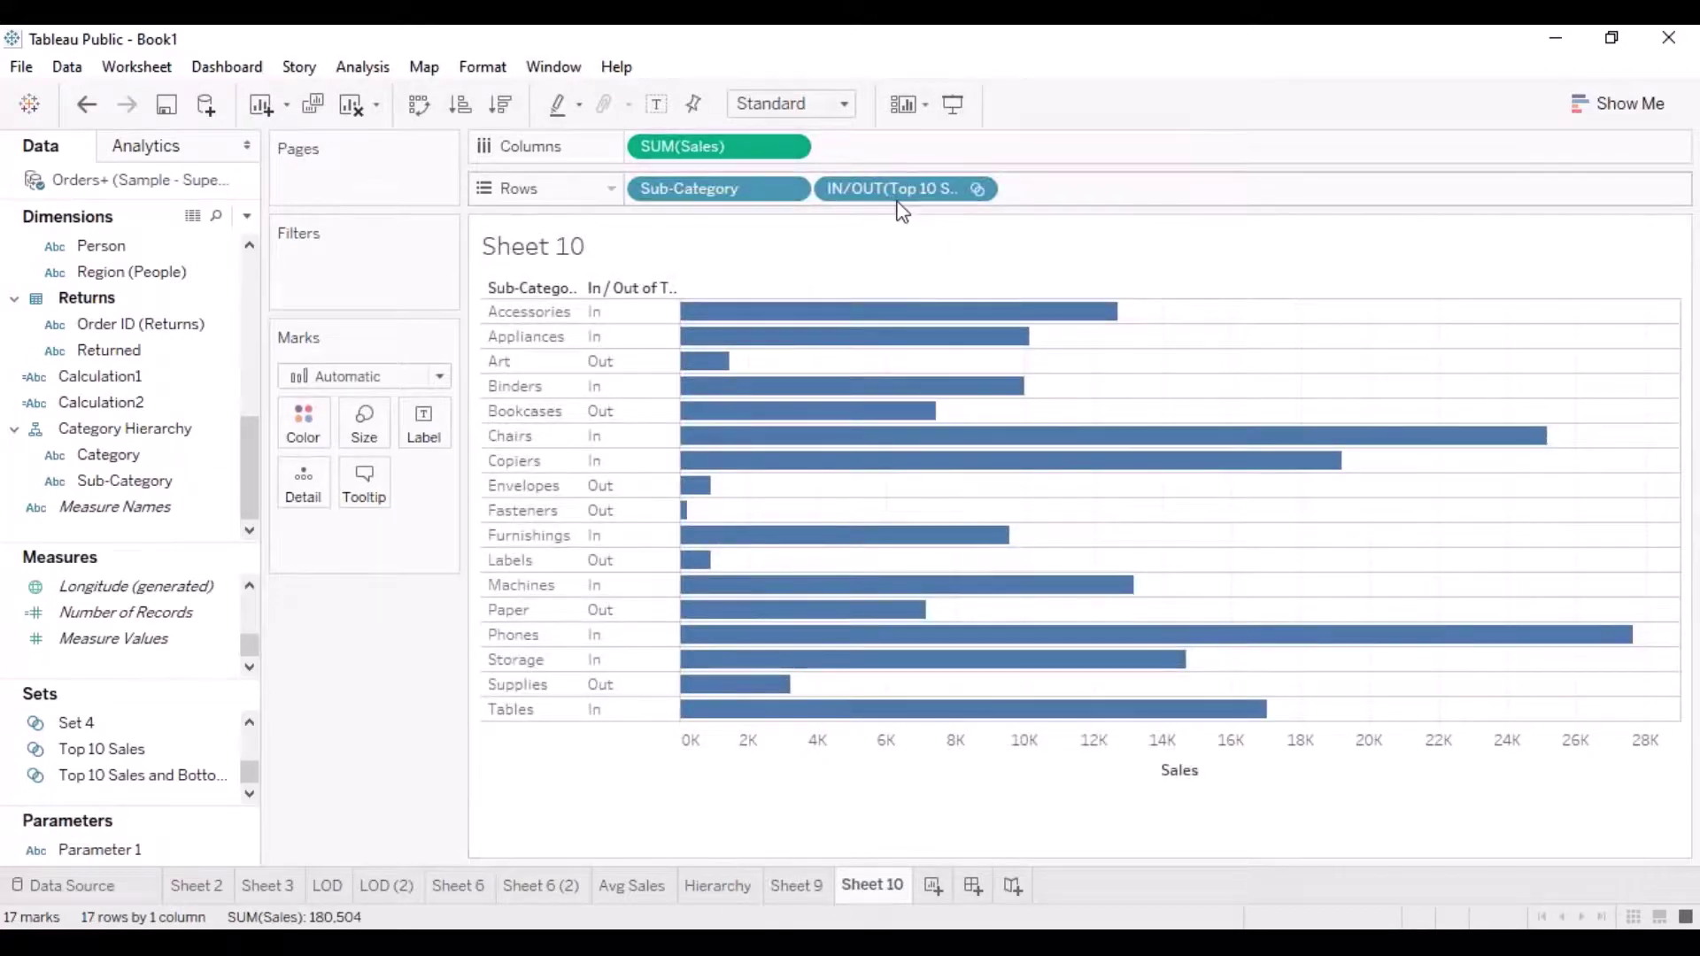
{"action": "left_click_drag", "start_coordinate": [911, 190], "coordinate": [357, 730]}
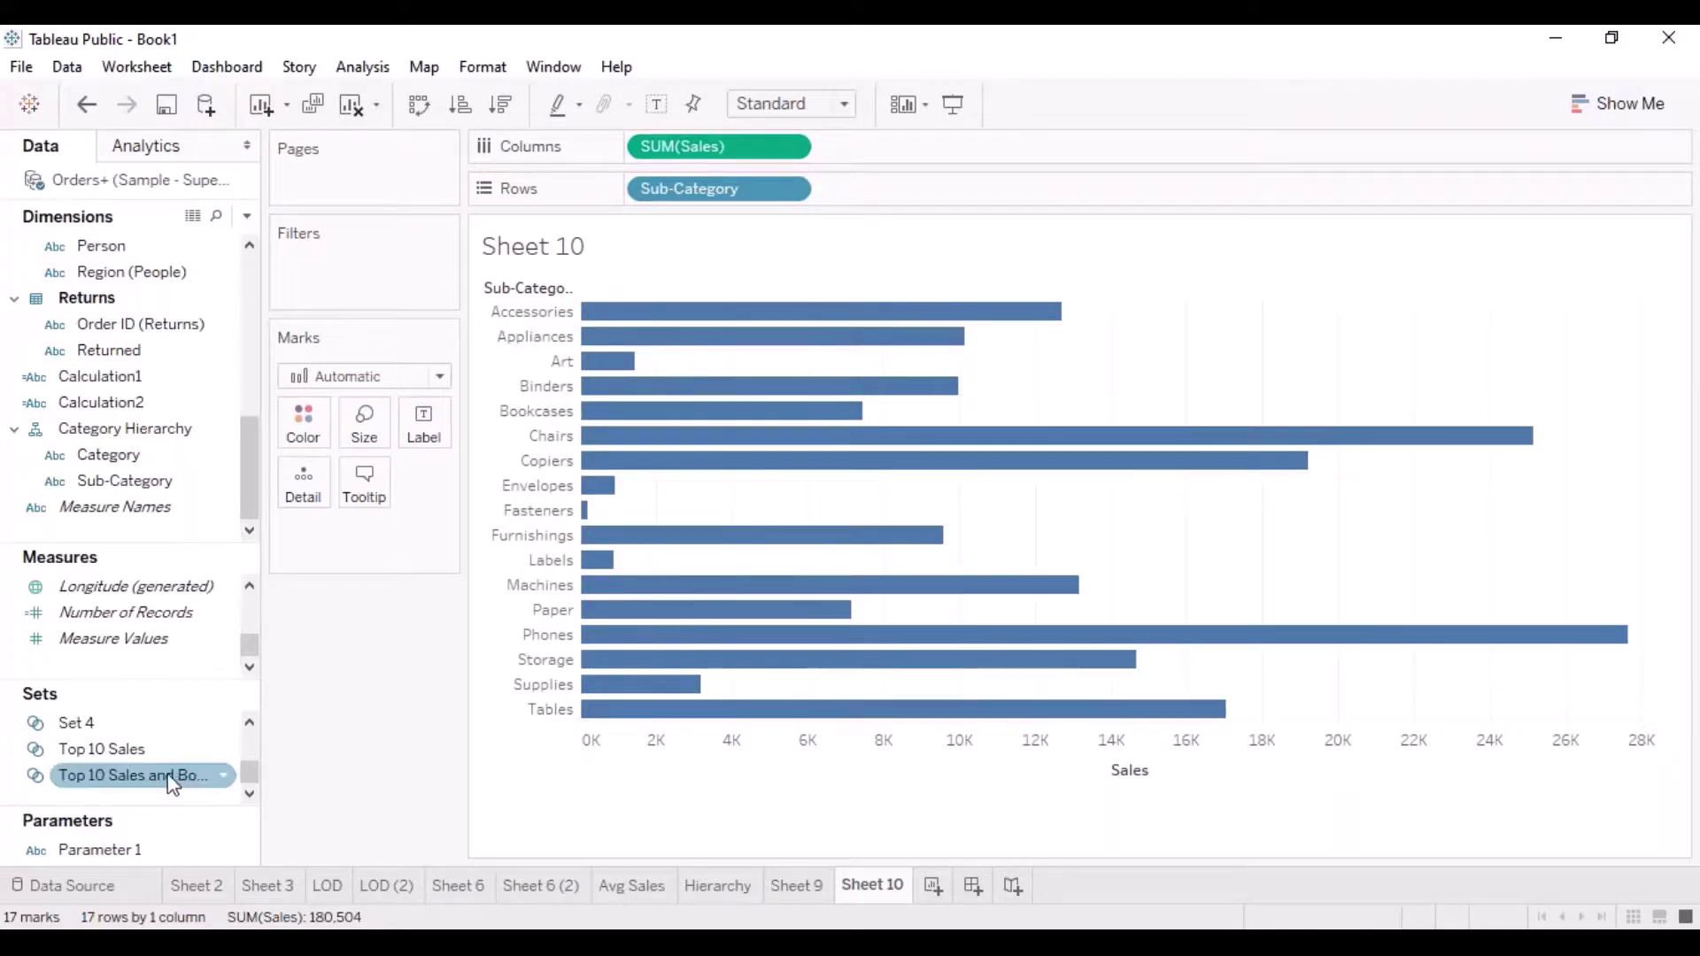
{"action": "left_click_drag", "start_coordinate": [177, 783], "coordinate": [981, 186]}
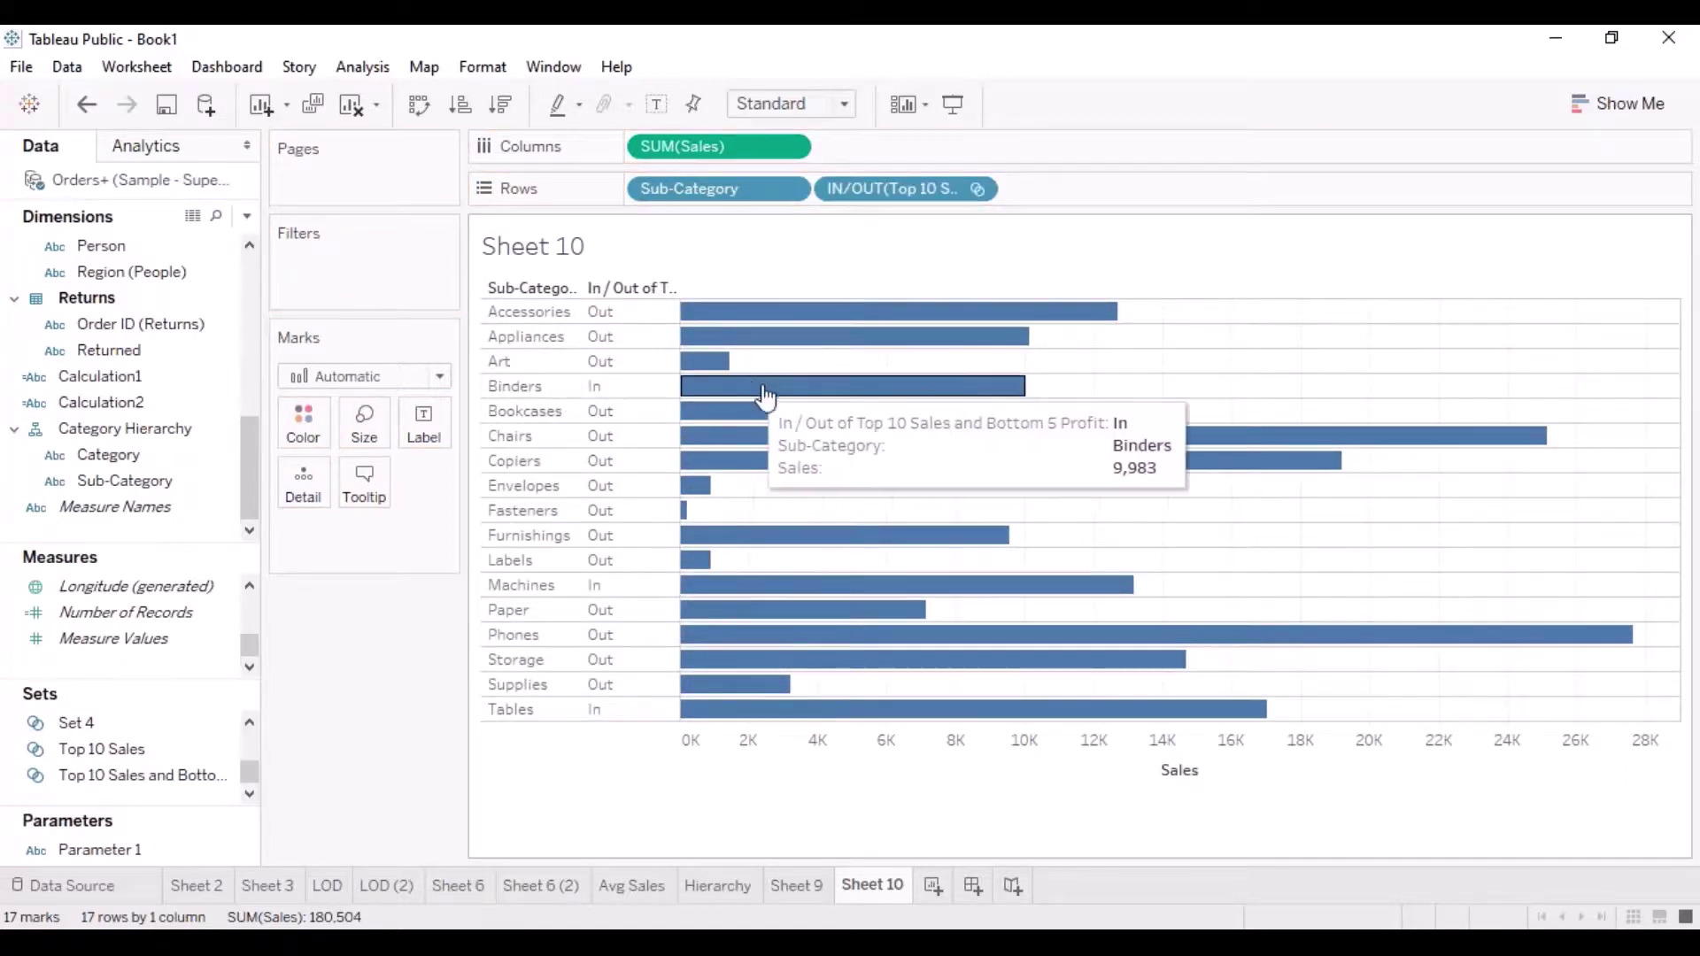
Switch the combined set on Rows to show members in set, and return to Sheet 9
{"action": "left_click", "coordinate": [978, 189]}
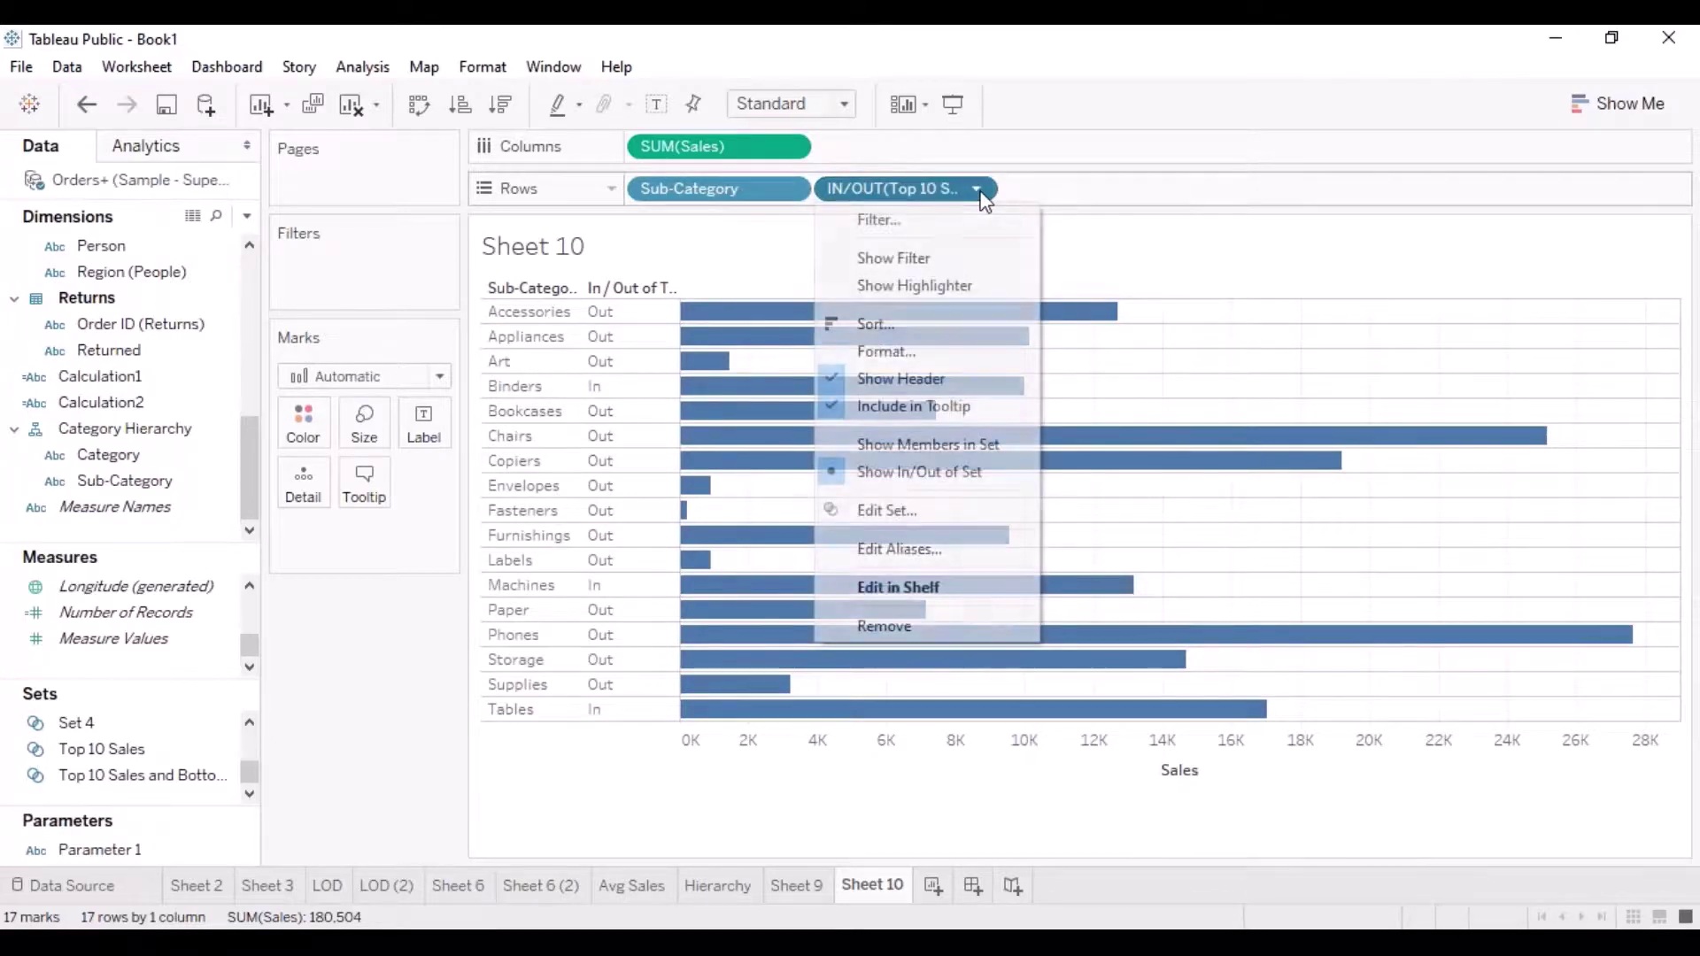
{"action": "left_click", "coordinate": [927, 439]}
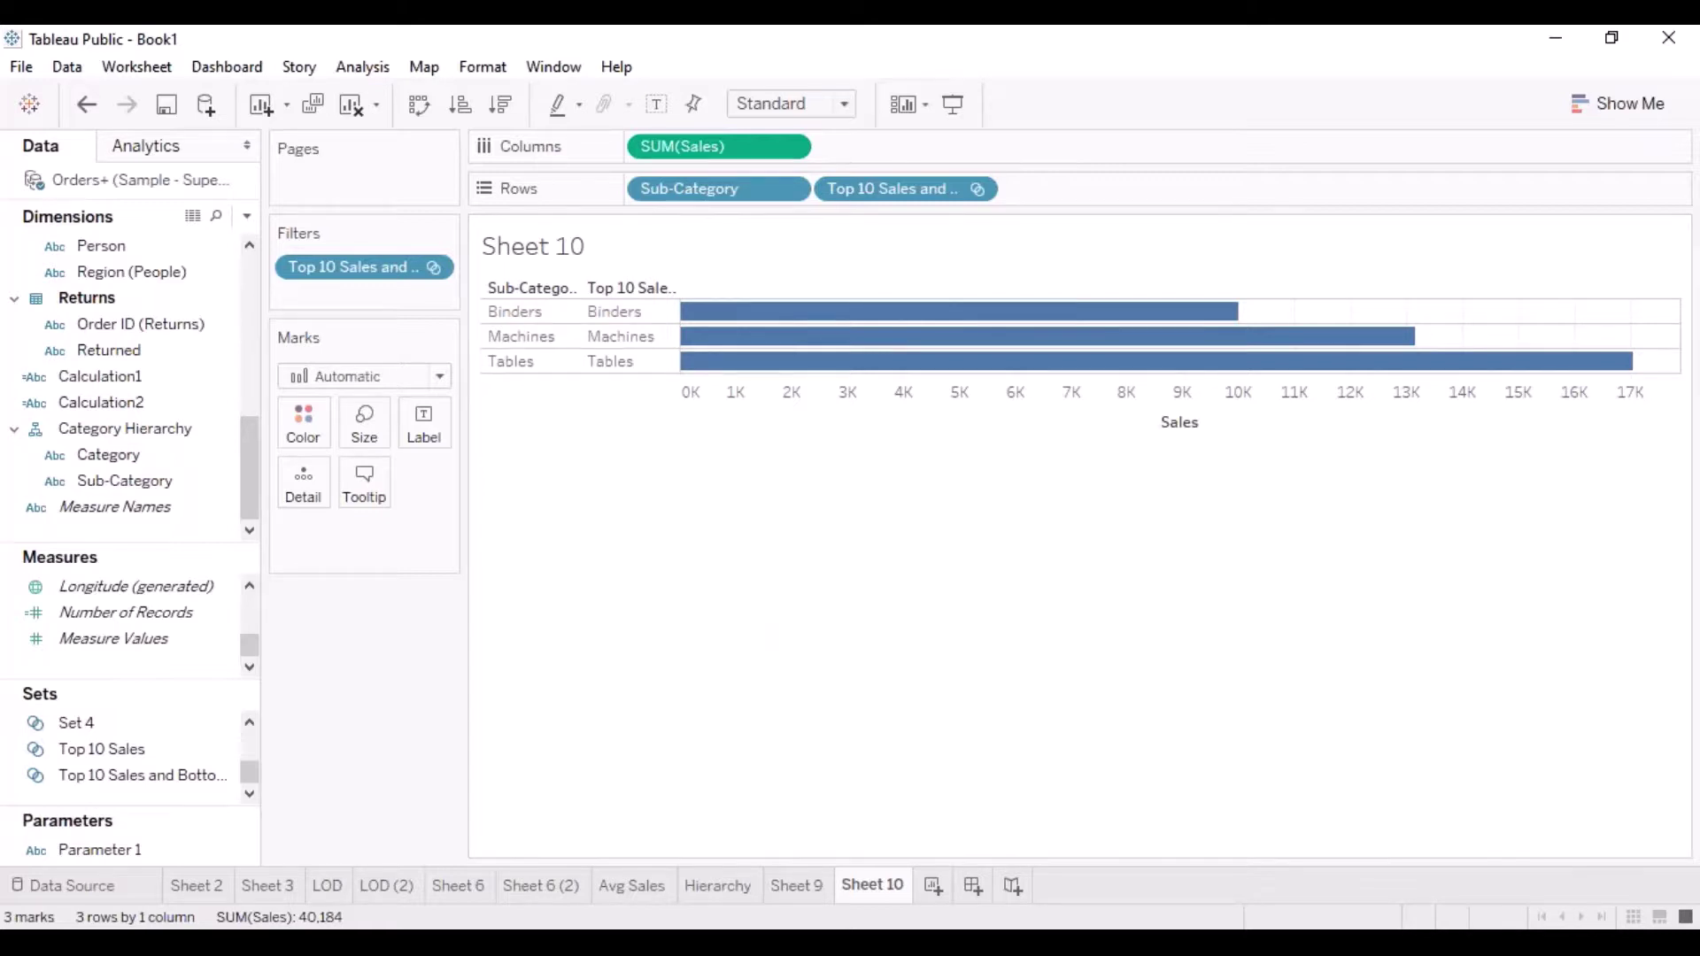
{"action": "left_click", "coordinate": [811, 885]}
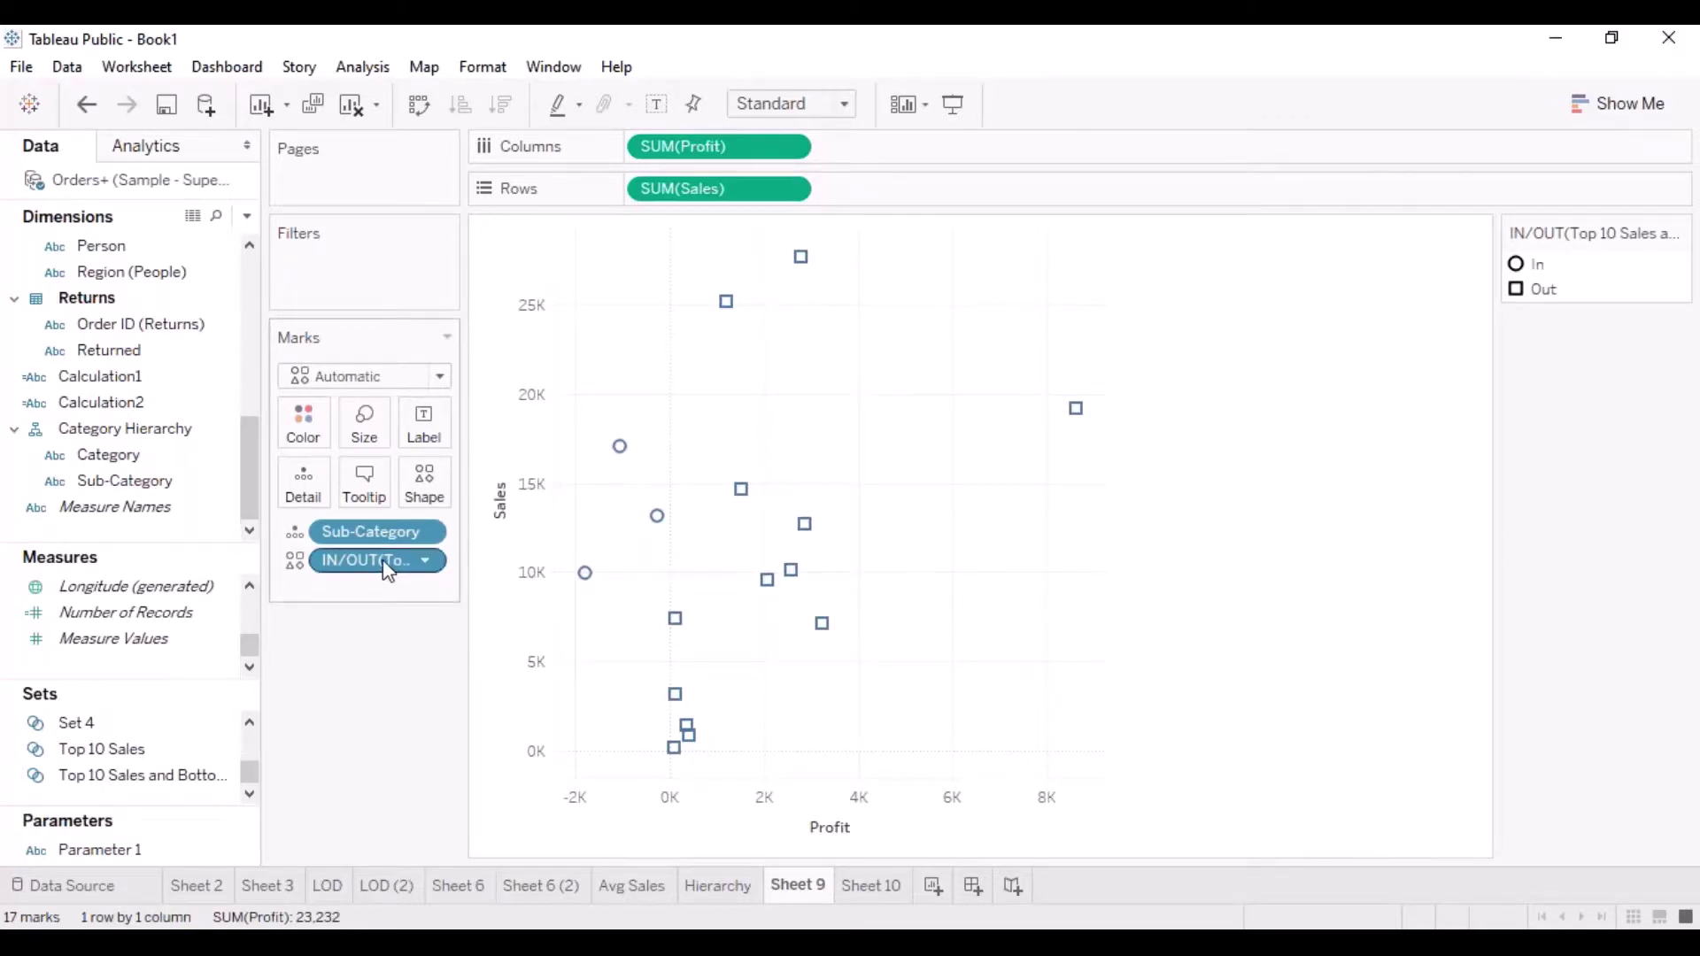
Remove the Top 10 Sales and Bottom 5 Profit set from the scatter plot's marks and inspect the three negative-profit marks
{"action": "left_click_drag", "start_coordinate": [388, 571], "coordinate": [115, 726]}
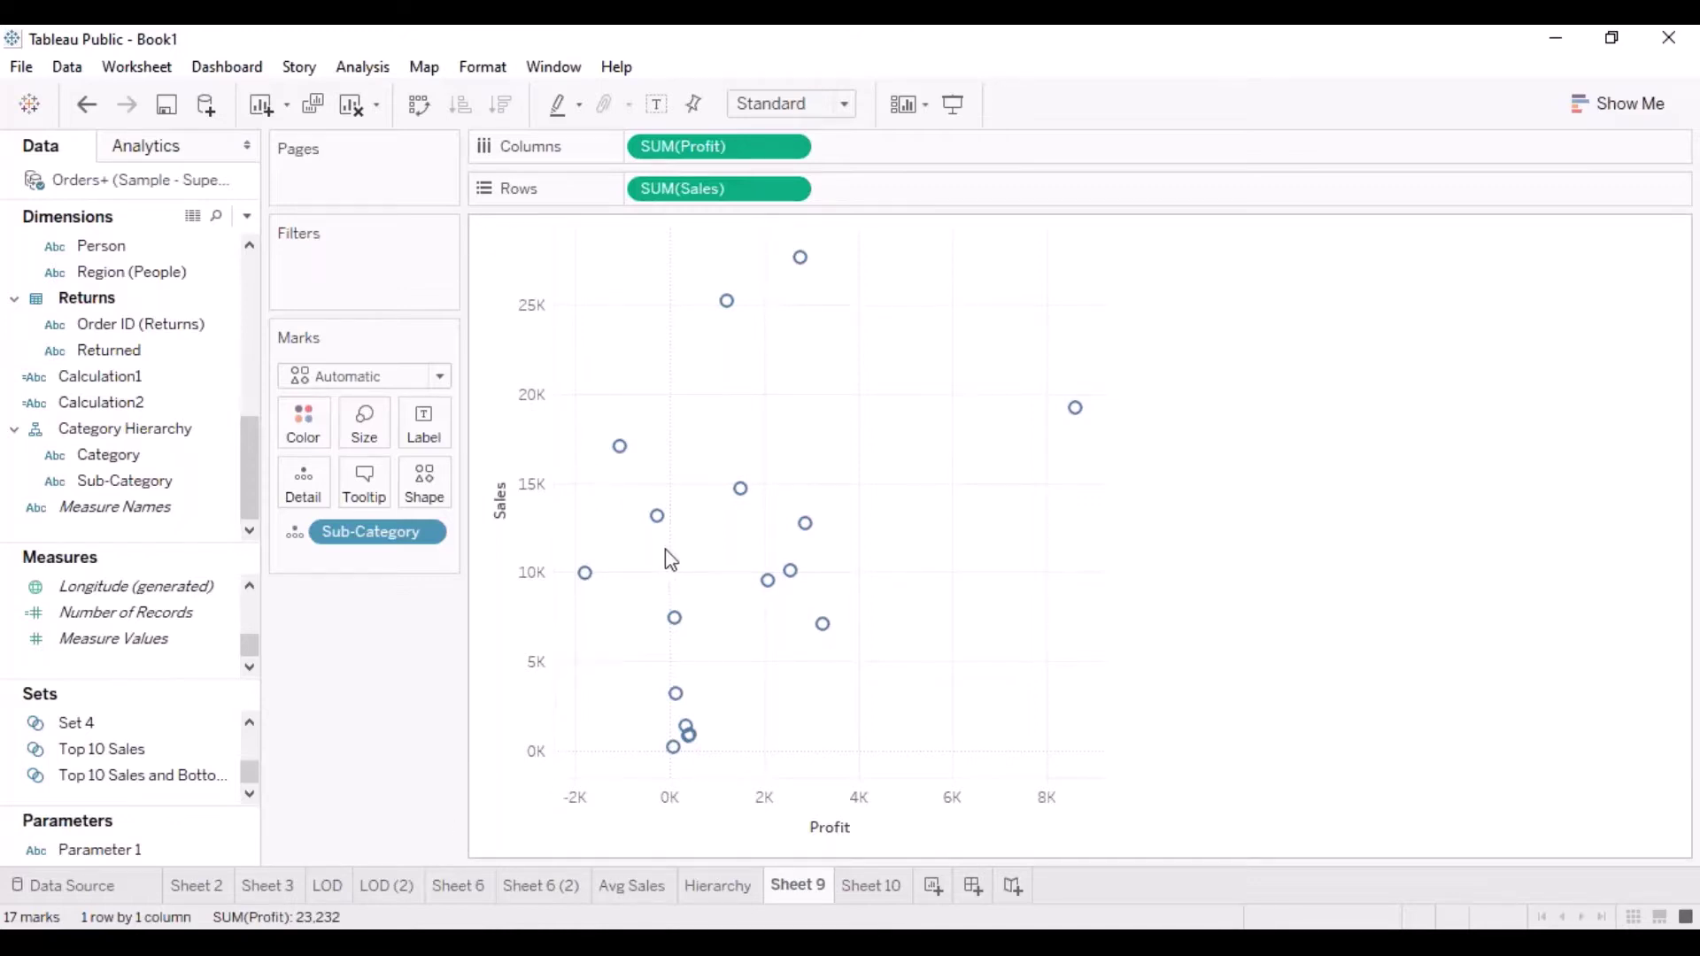
{"action": "mouse_move", "coordinate": [653, 526]}
{"action": "left_click_drag", "start_coordinate": [583, 422], "coordinate": [666, 602]}
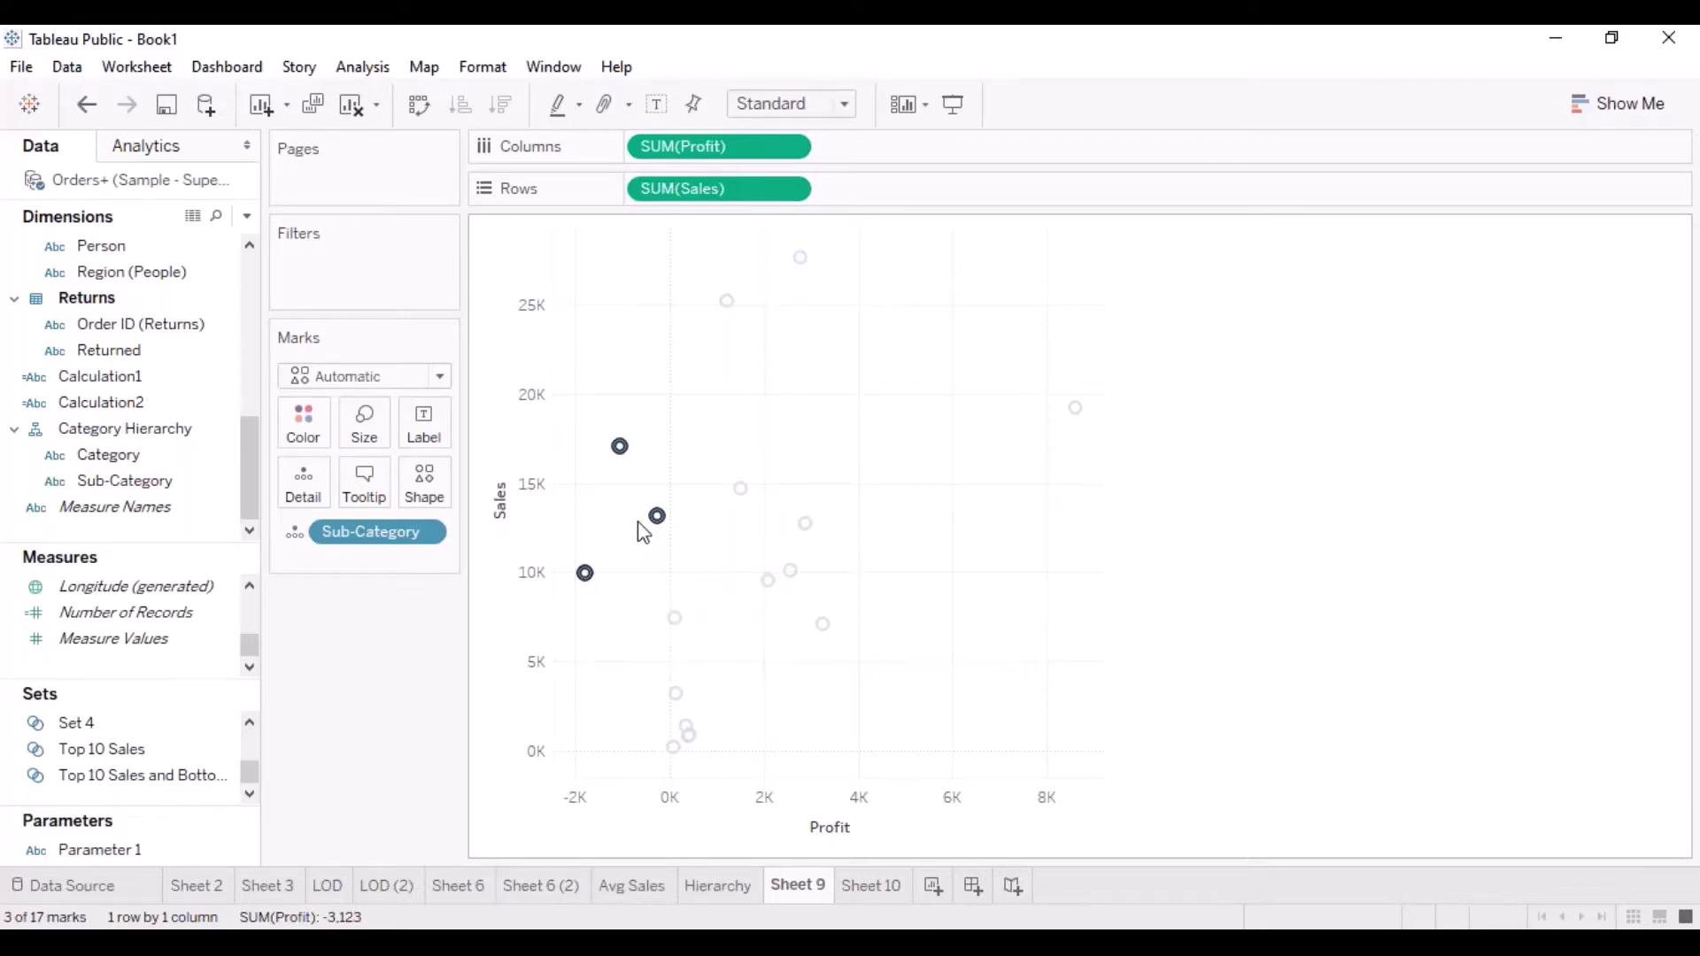
{"action": "mouse_move", "coordinate": [623, 448]}
{"action": "left_click", "coordinate": [632, 538]}
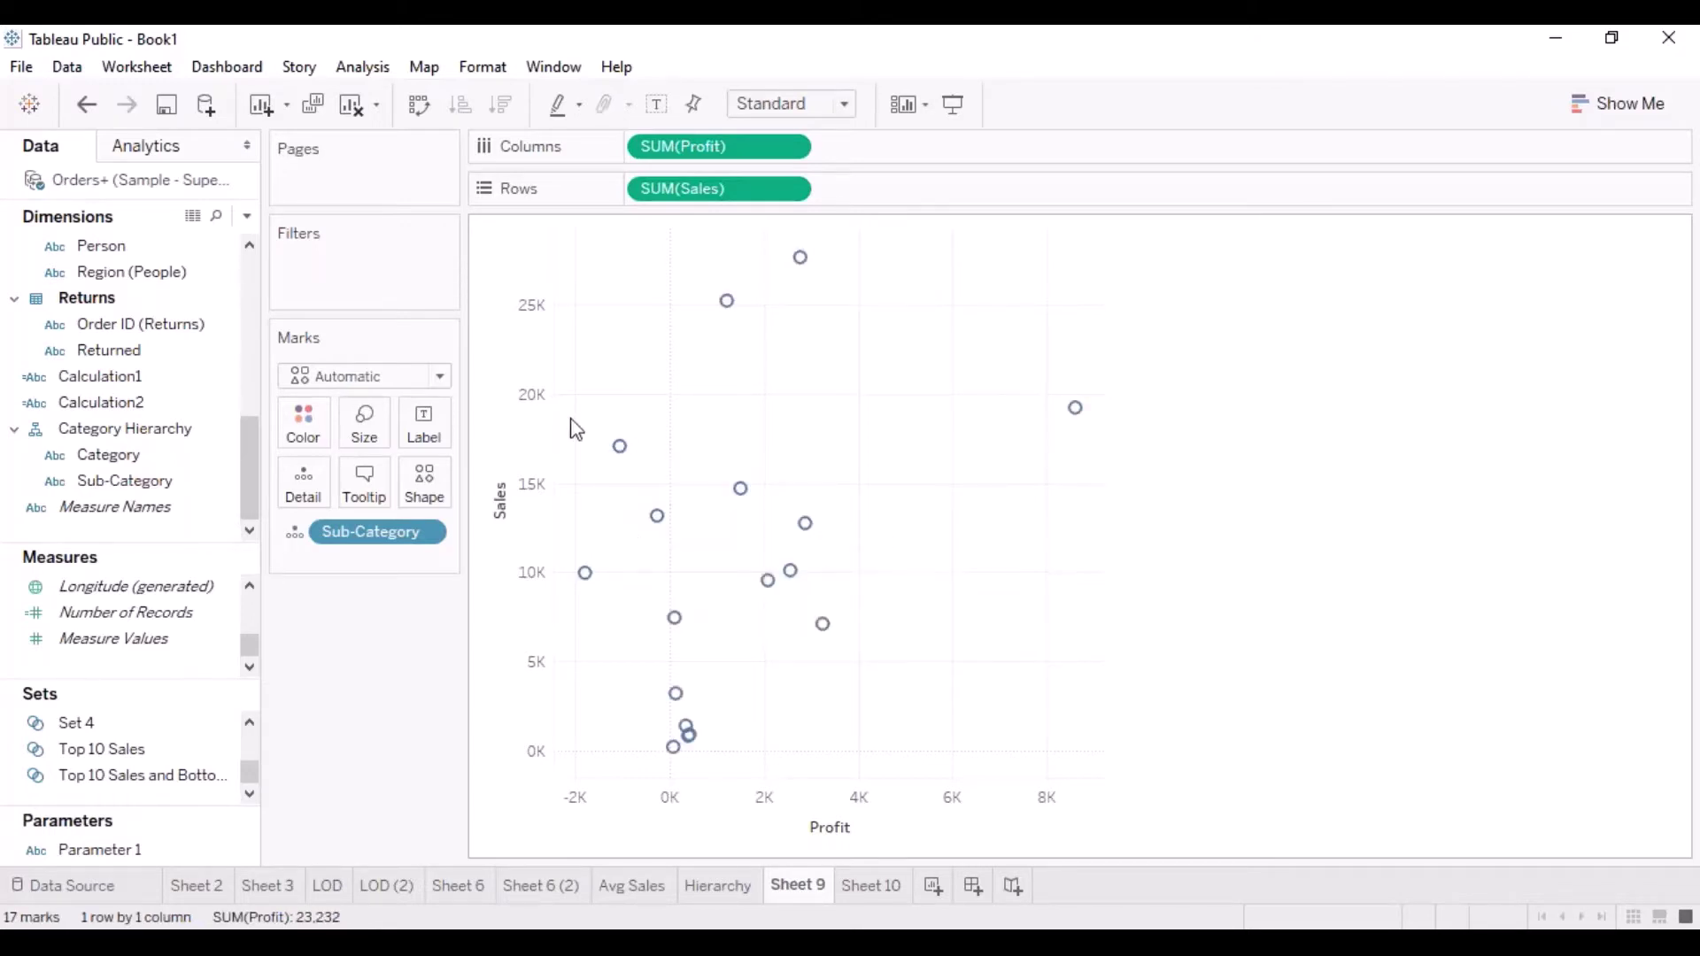
Preview a new set built from the three negative-profit marks, cancel its creation and clear the selection
{"action": "left_click_drag", "start_coordinate": [570, 420], "coordinate": [663, 623]}
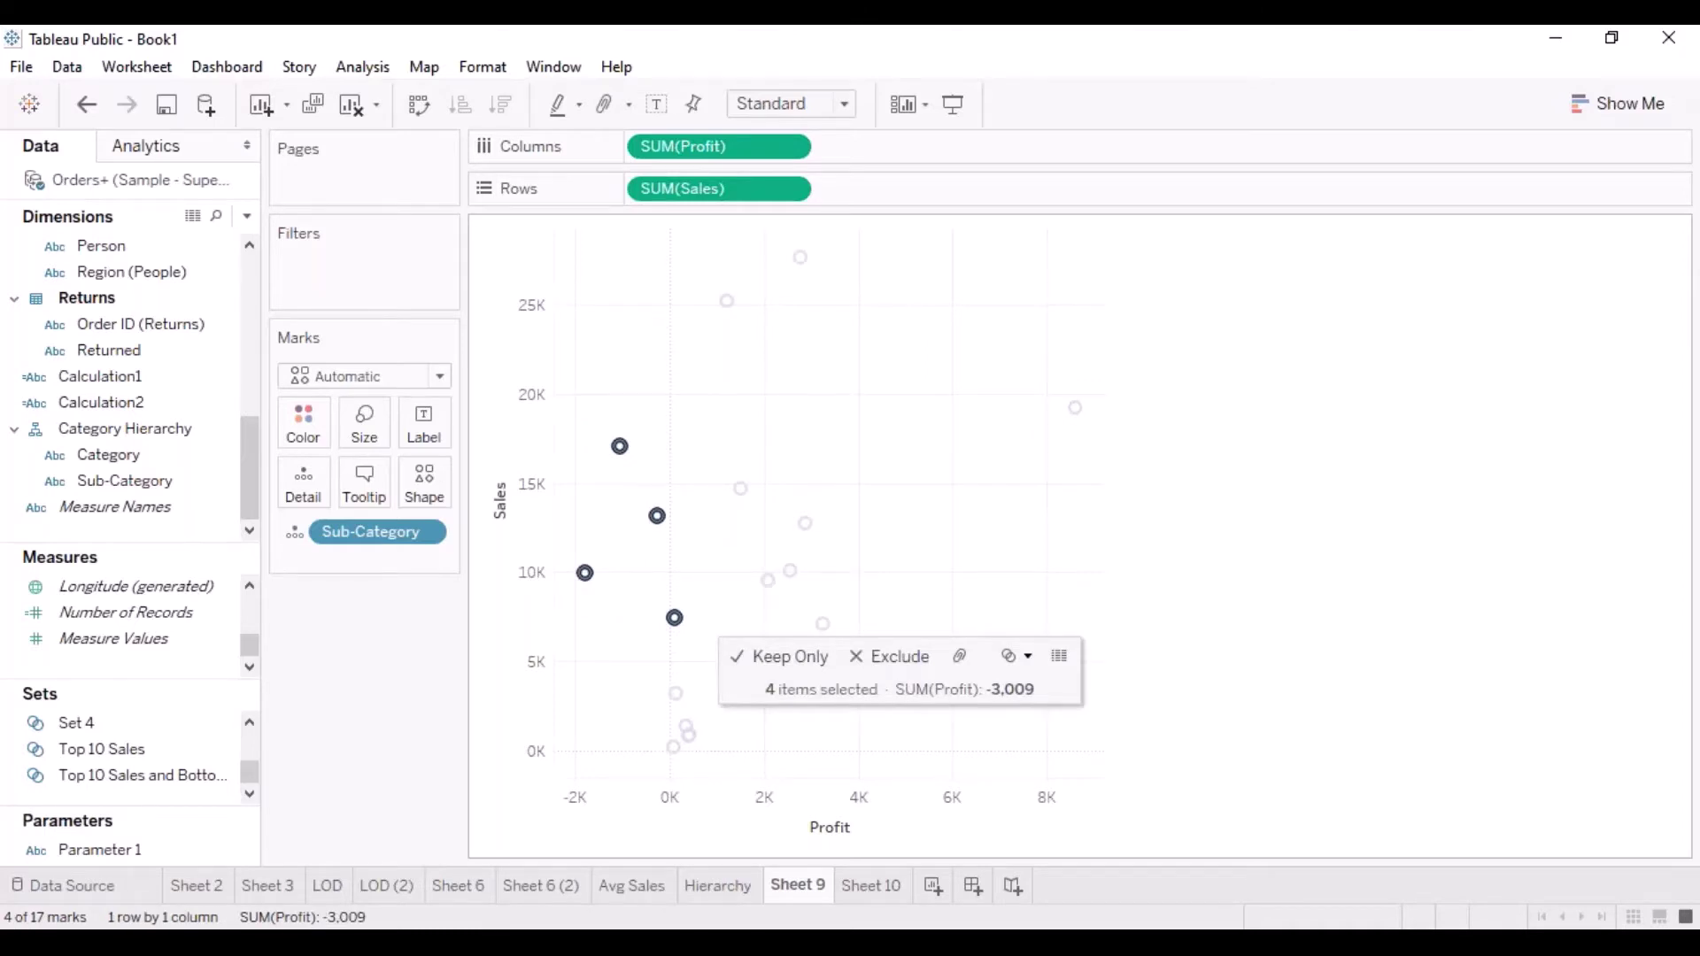
{"action": "left_click", "coordinate": [608, 439]}
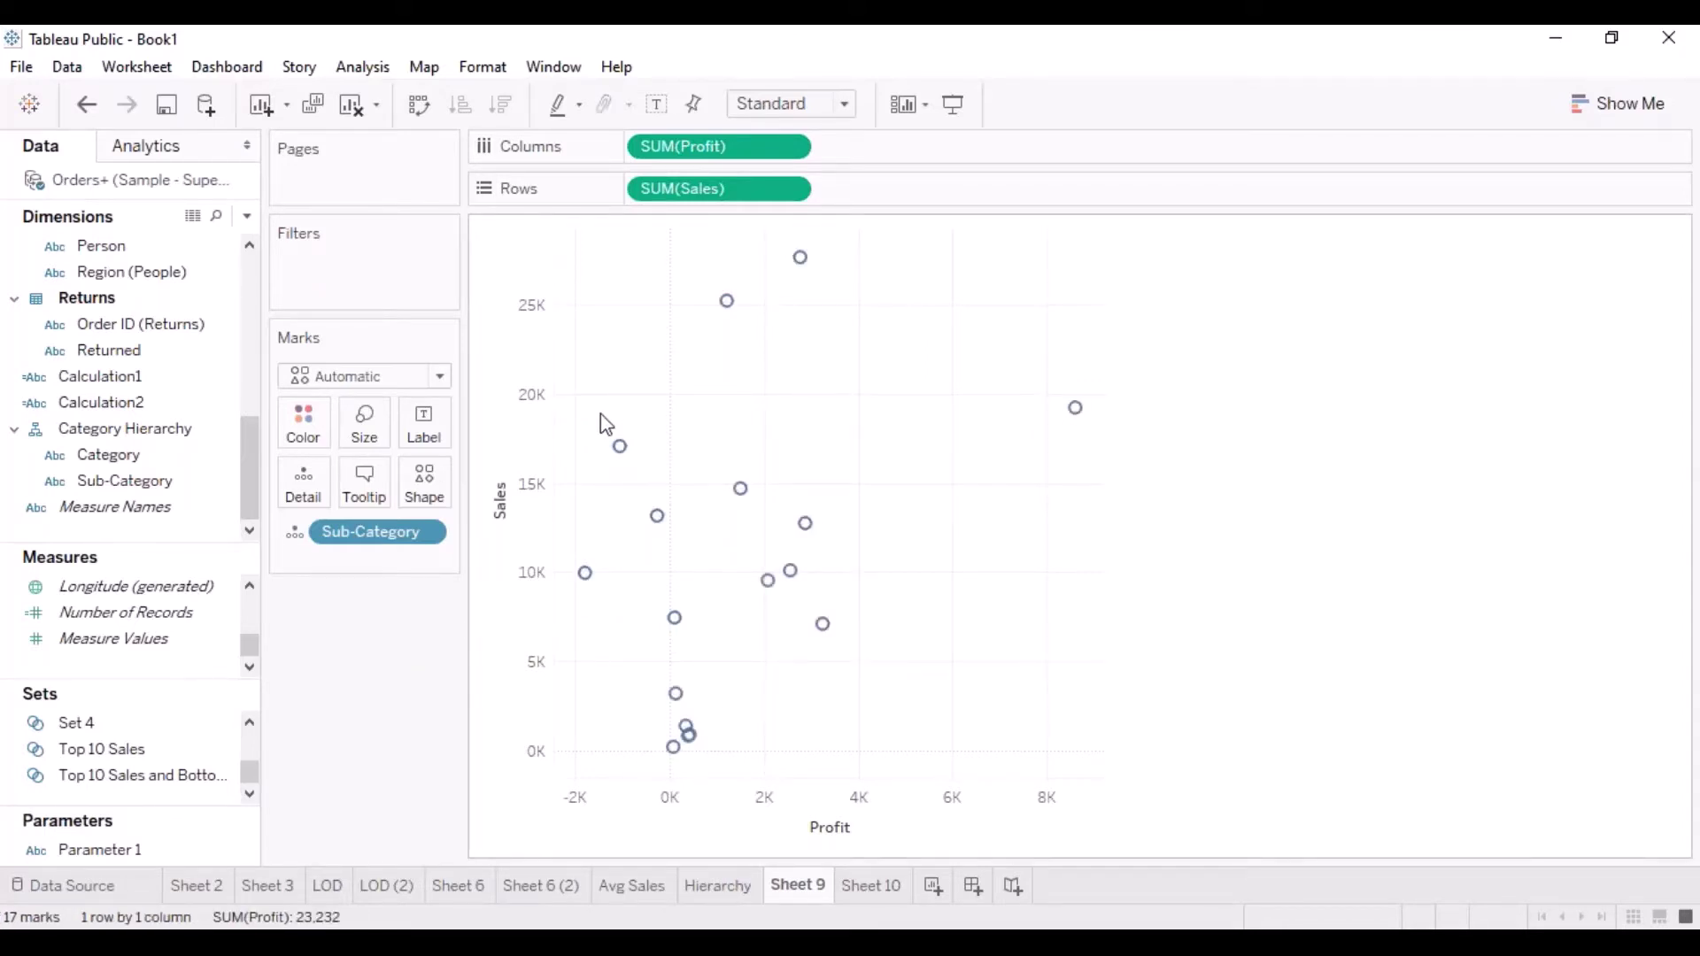
{"action": "left_click_drag", "start_coordinate": [576, 417], "coordinate": [679, 592]}
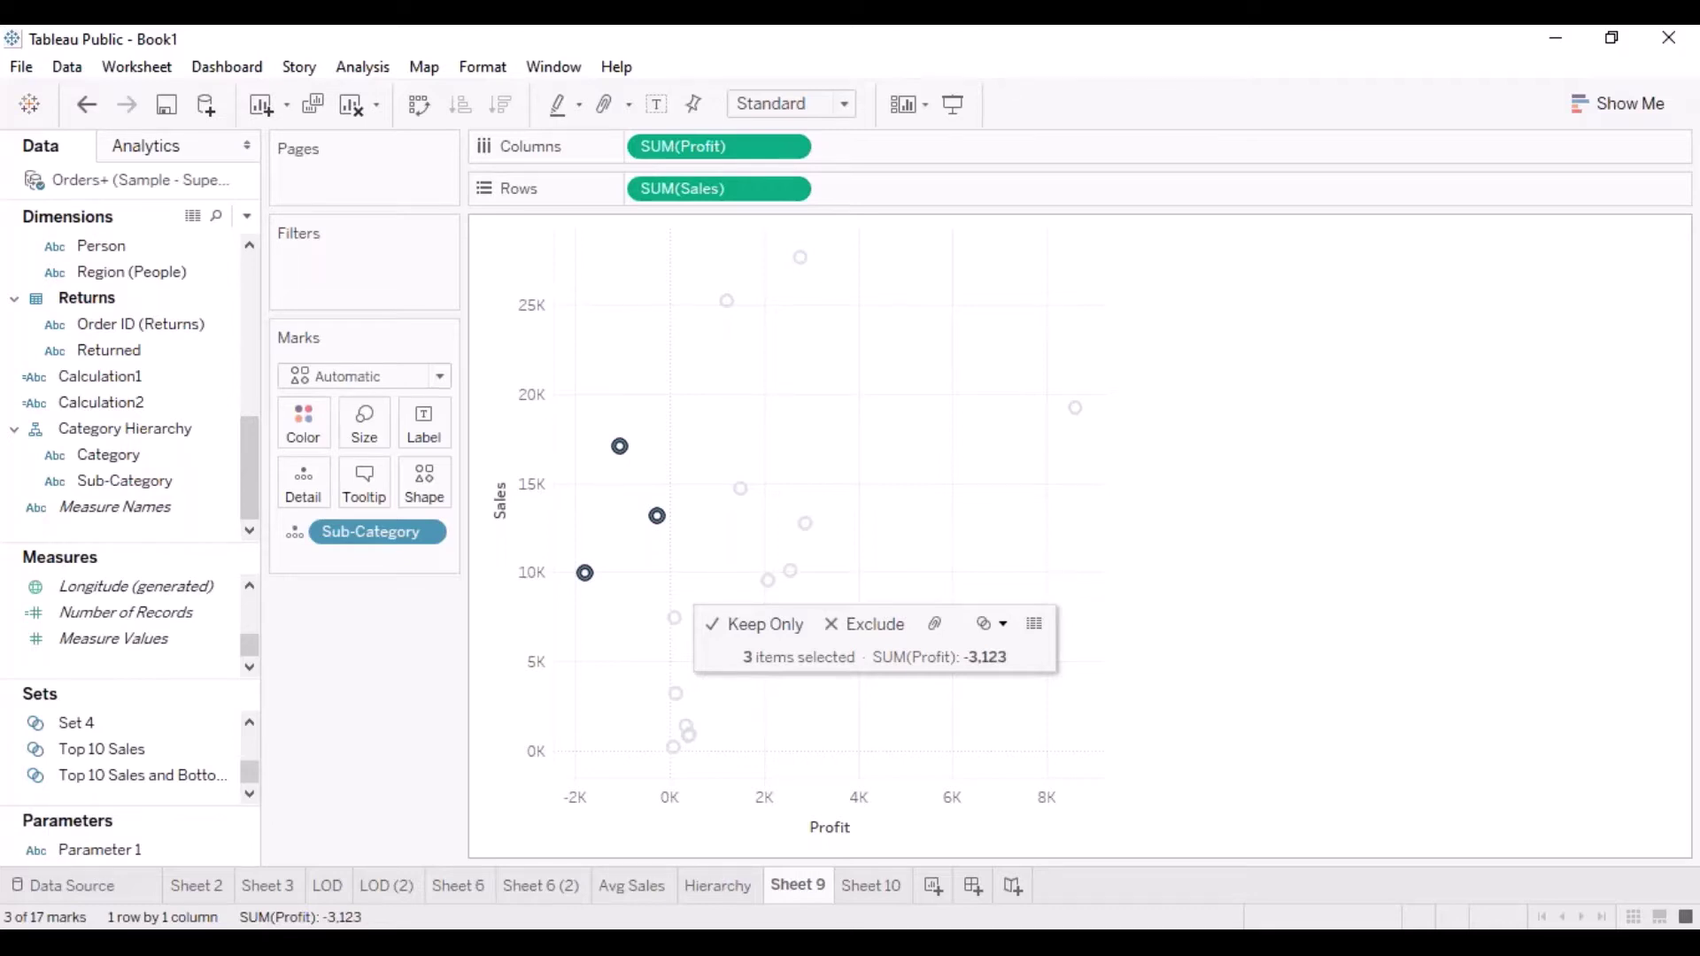
{"action": "left_click", "coordinate": [1004, 625]}
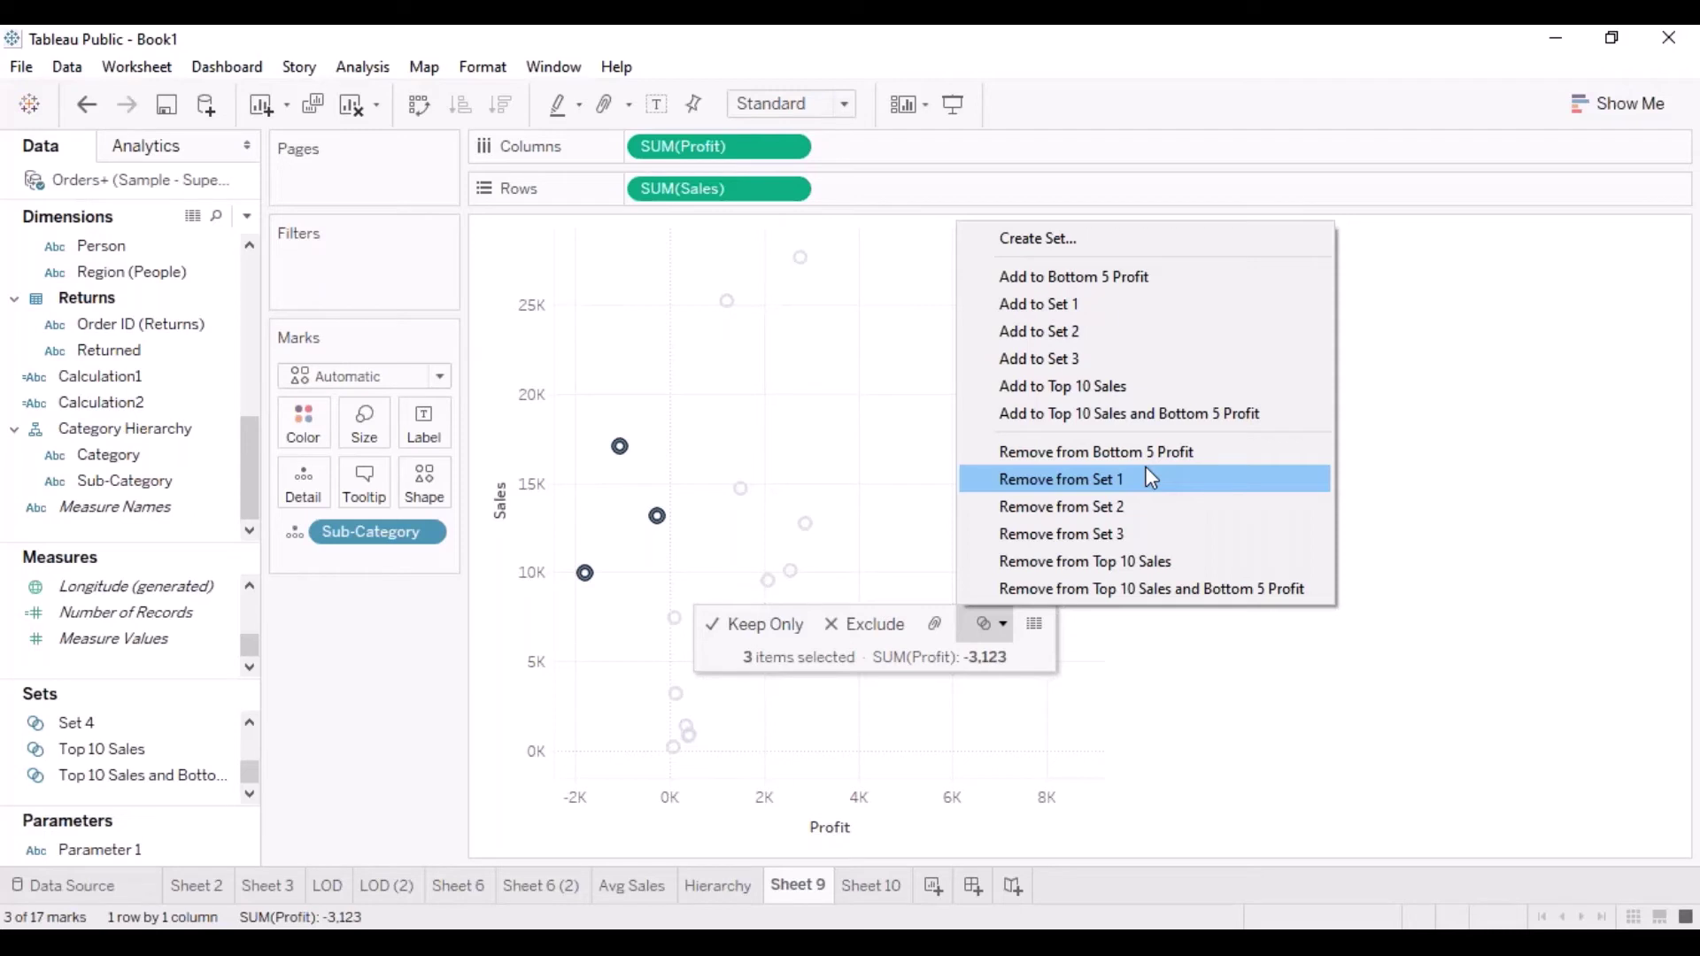
{"action": "left_click", "coordinate": [1086, 238]}
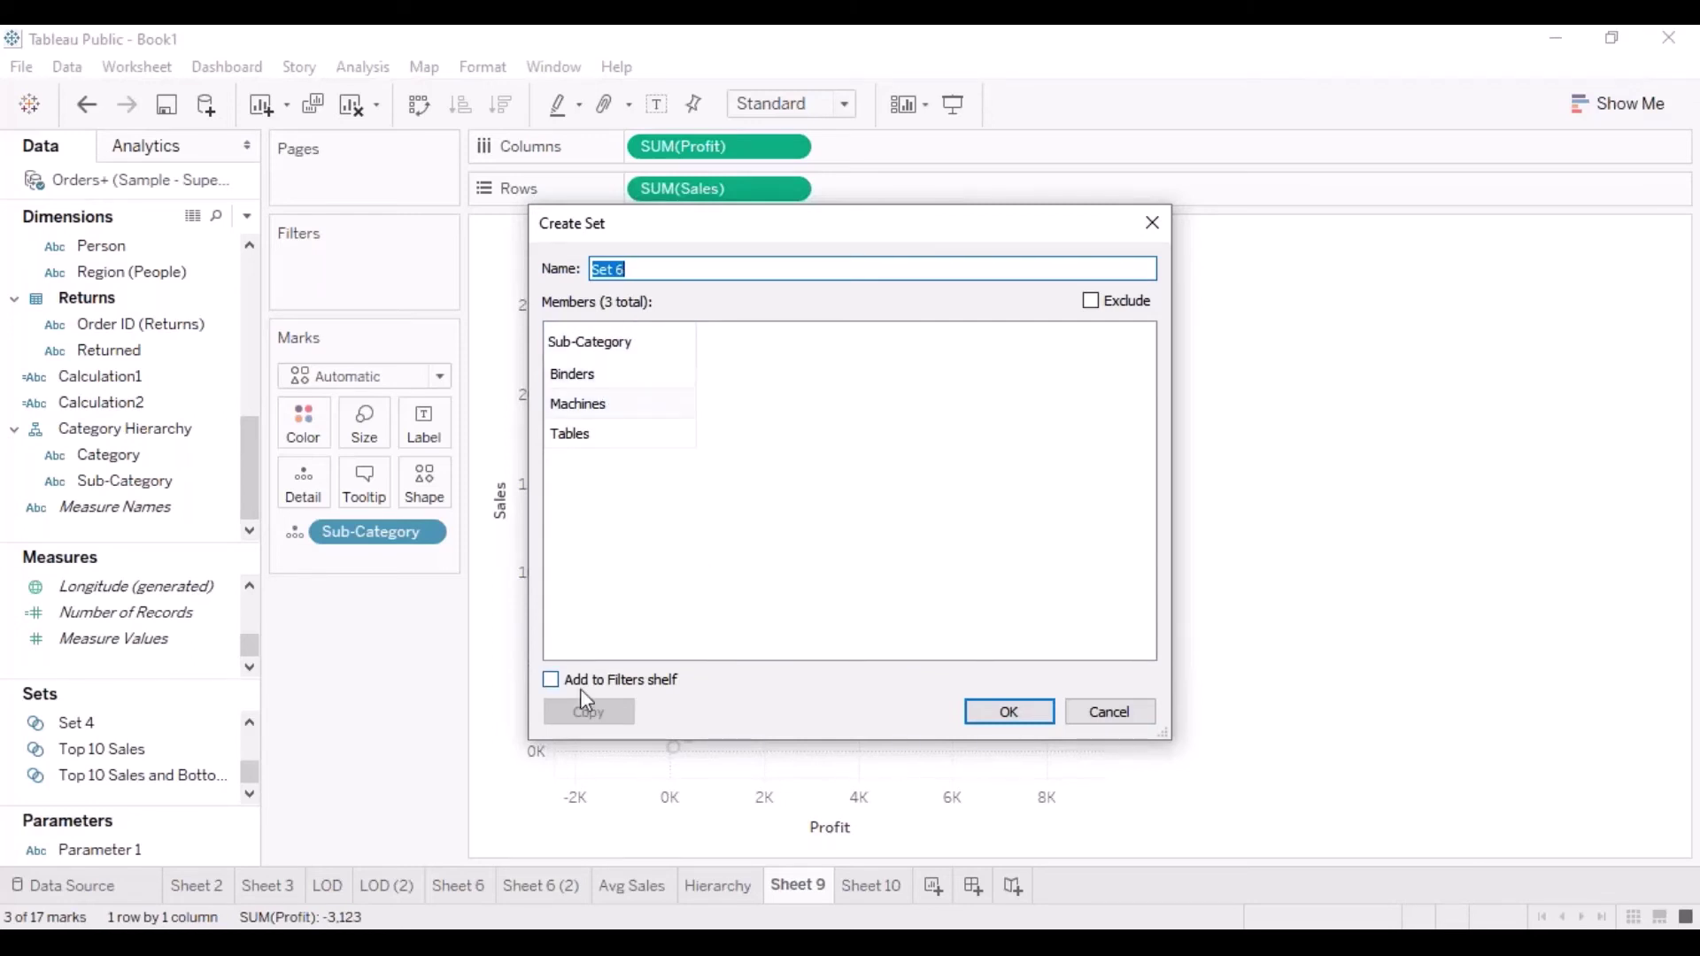
{"action": "left_click_drag", "start_coordinate": [658, 266], "coordinate": [589, 268]}
{"action": "left_click", "coordinate": [1129, 726]}
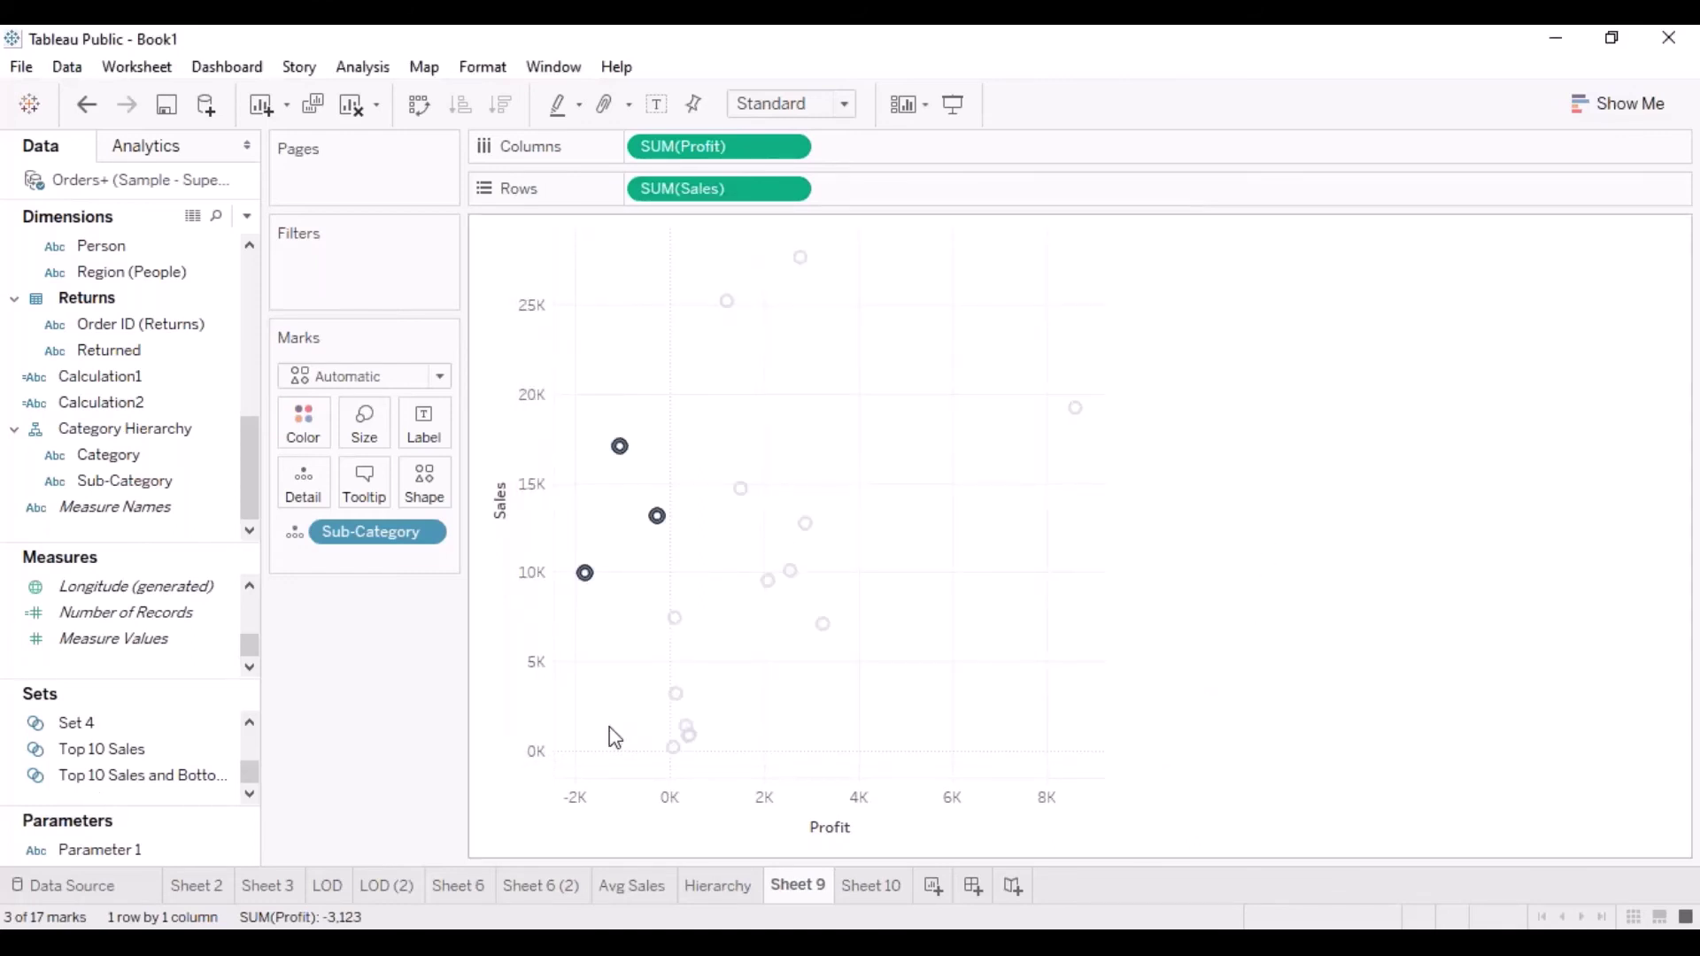
{"action": "key", "text": "Escape"}
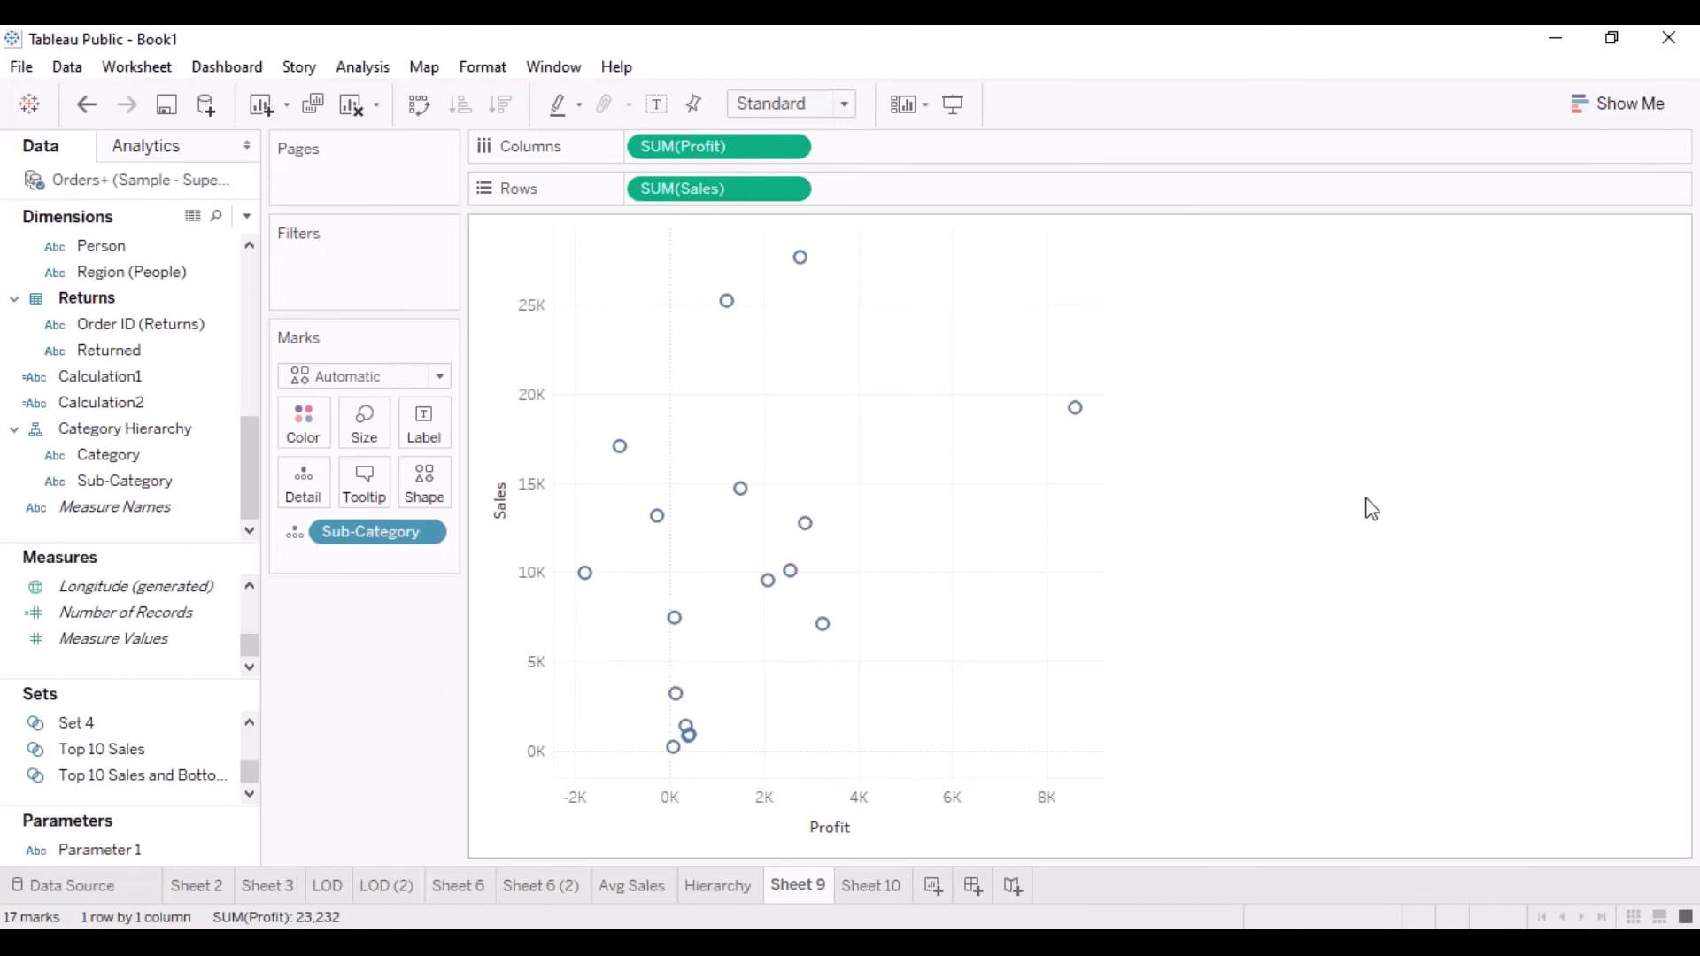